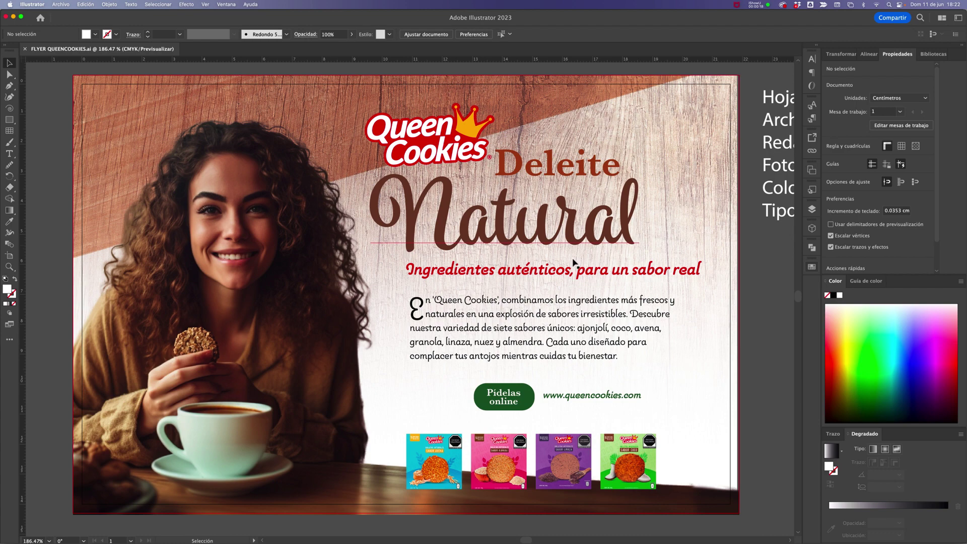
Step: Examine the finished Queen Cookies flyer and the print specifications listed beside its artboard
click(757, 274)
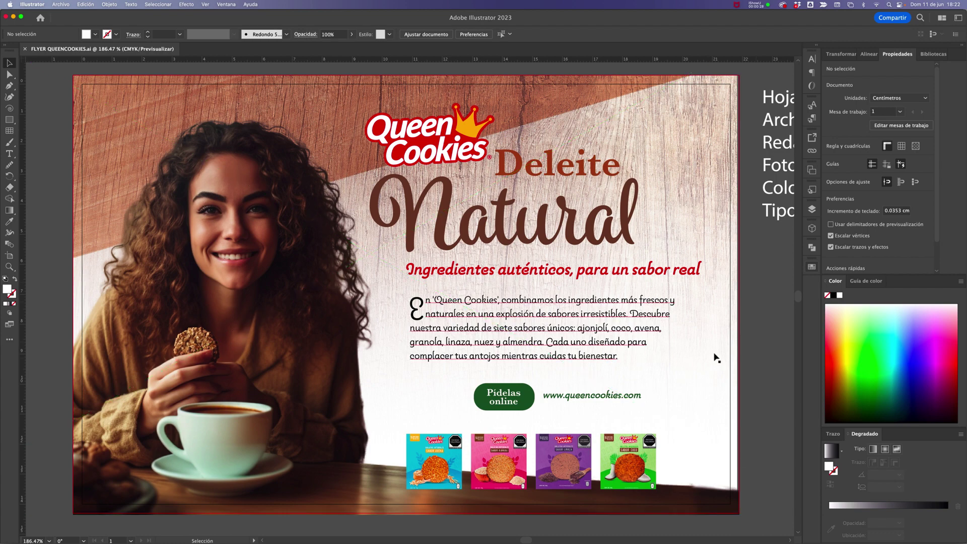
click(755, 333)
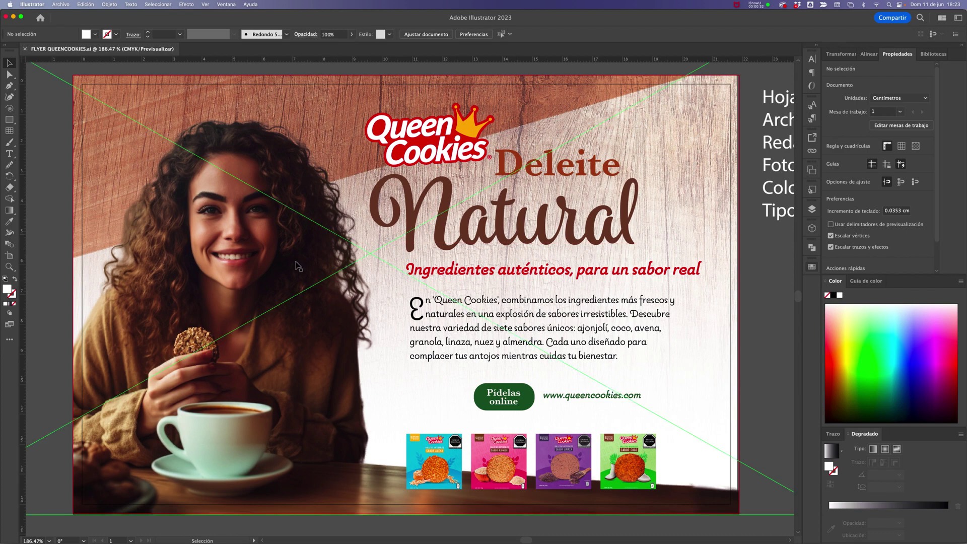
click(755, 308)
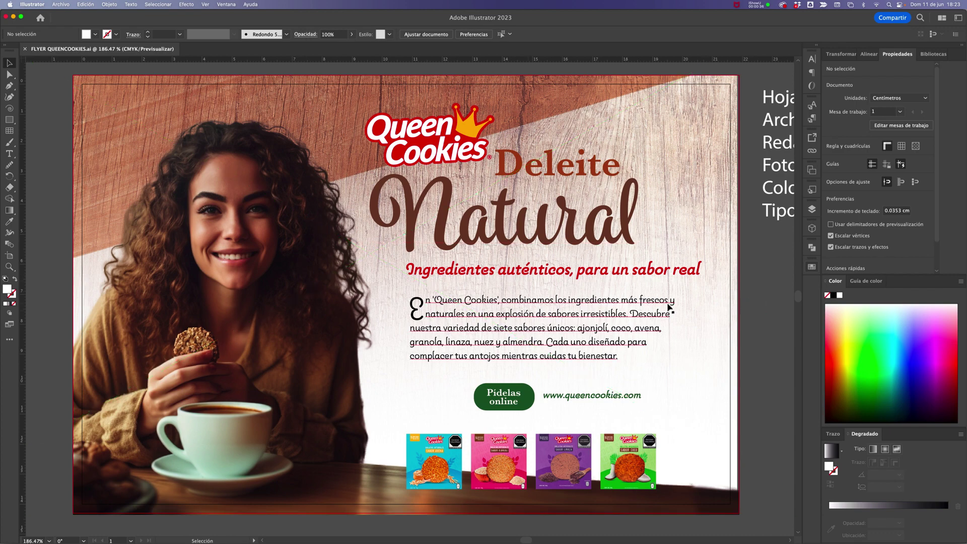
alt+super+click(606, 293)
alt+super+click(564, 289)
drag(564, 289, 400, 287)
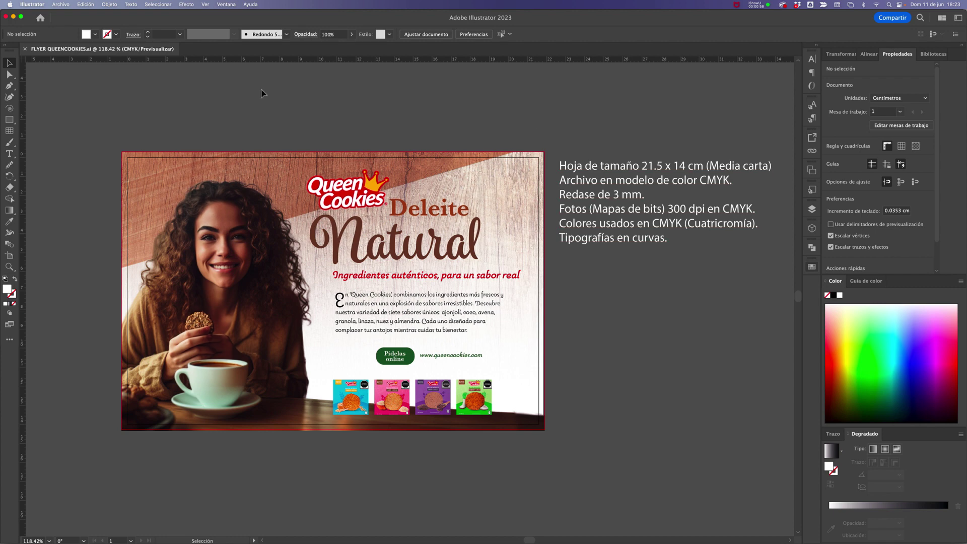
click(60, 5)
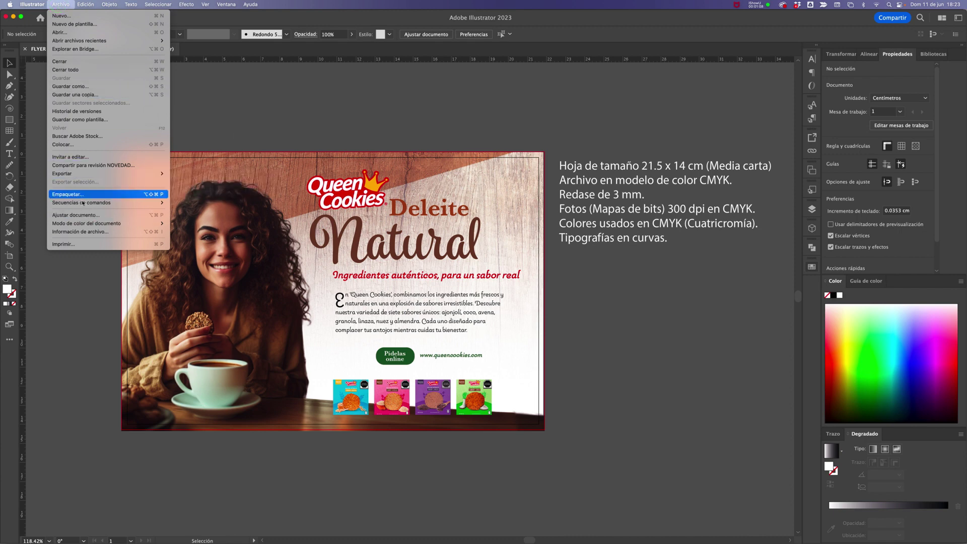
click(196, 126)
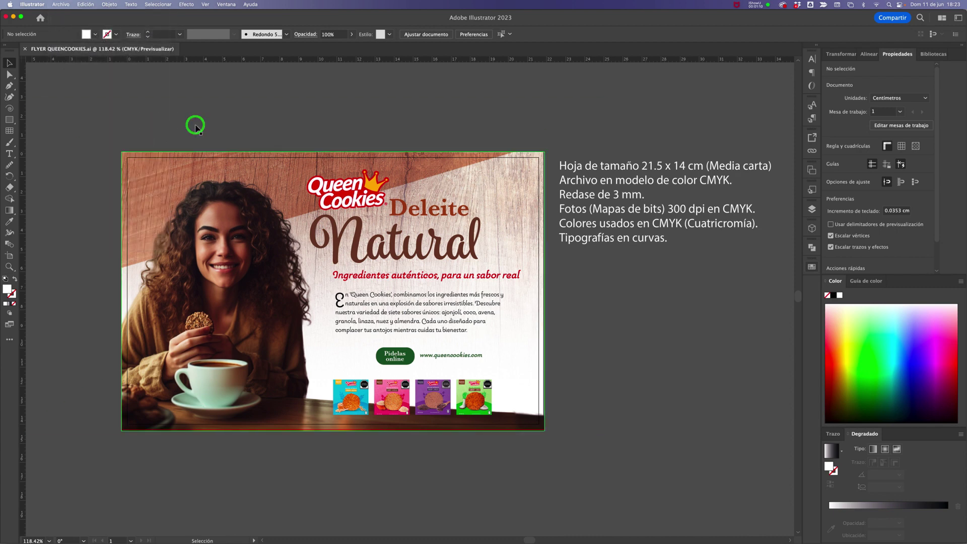
Step: Start a new document and set its measurement units to centimetres
key(super+n)
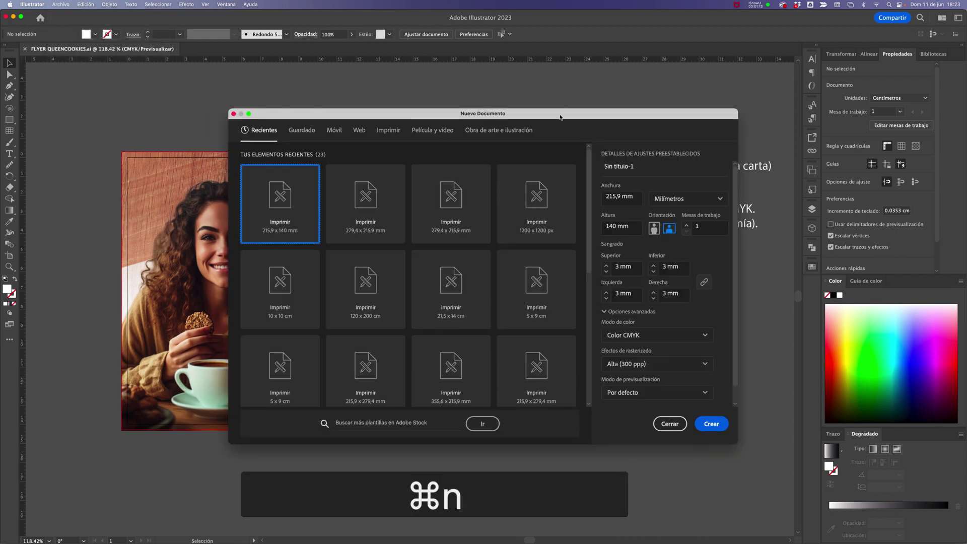
drag(560, 117, 481, 89)
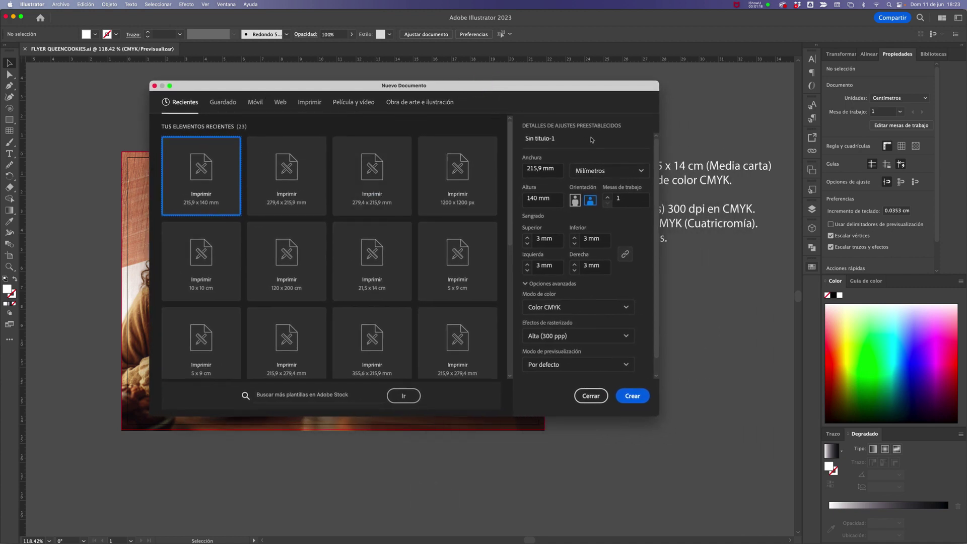
click(602, 171)
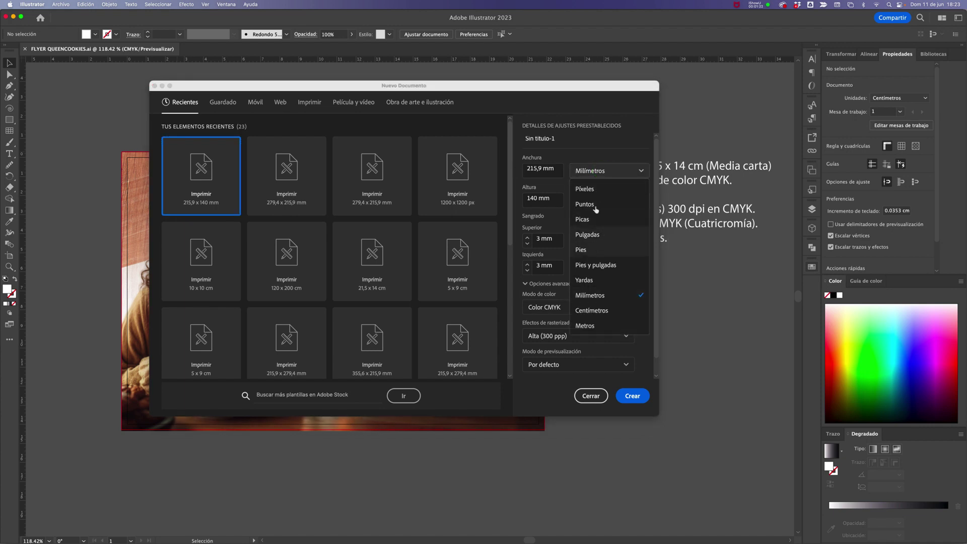
click(597, 309)
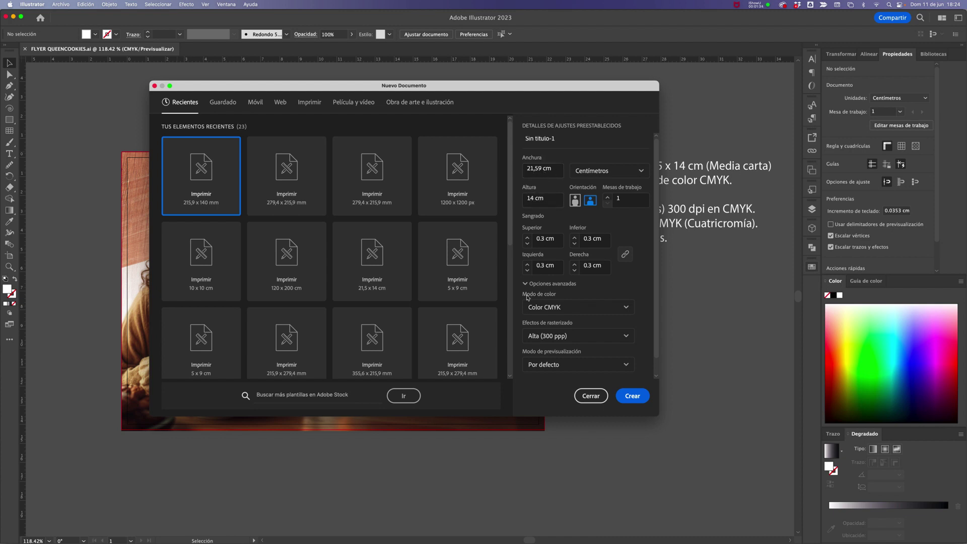
Step: Check the new document's bleed values and the available colour modes
click(468, 86)
drag(467, 87, 568, 104)
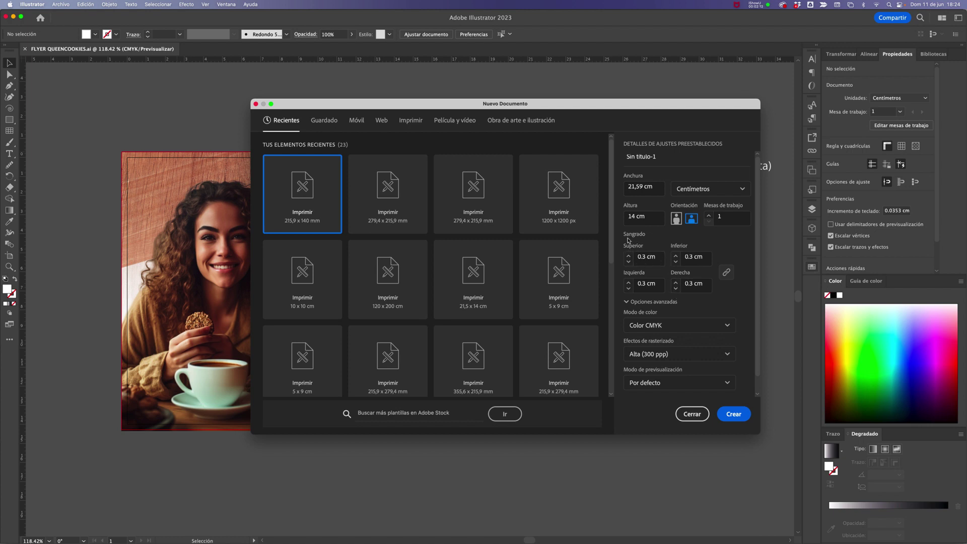
key(alt+super+8)
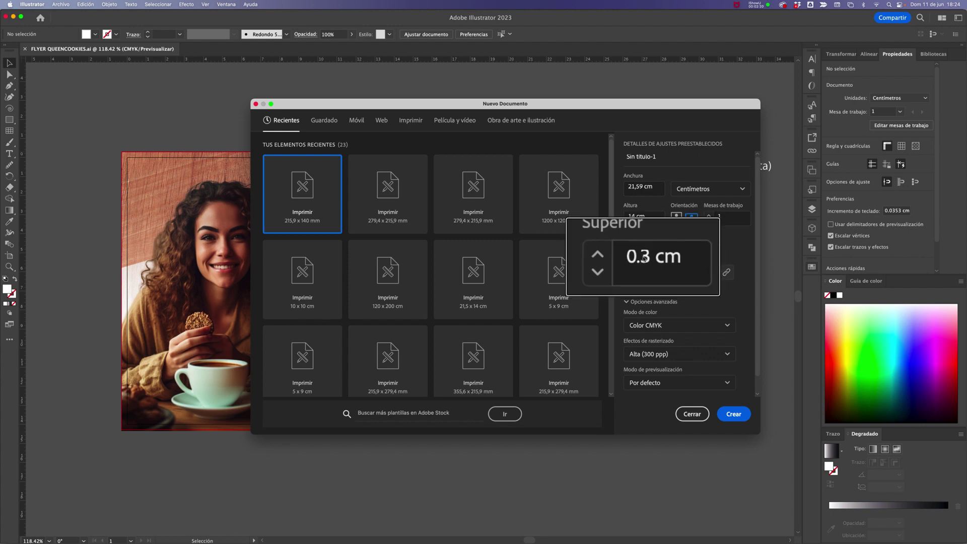
key(alt+super+8)
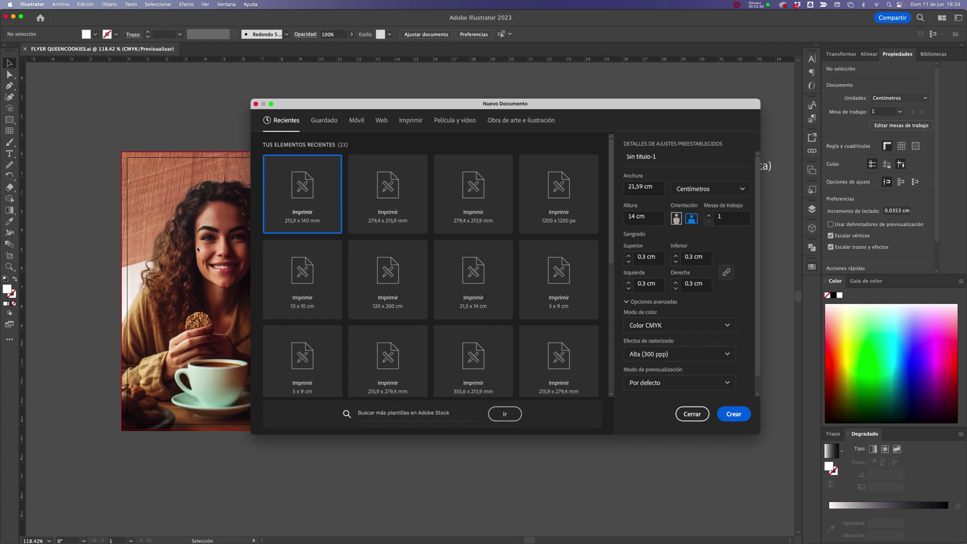
click(727, 325)
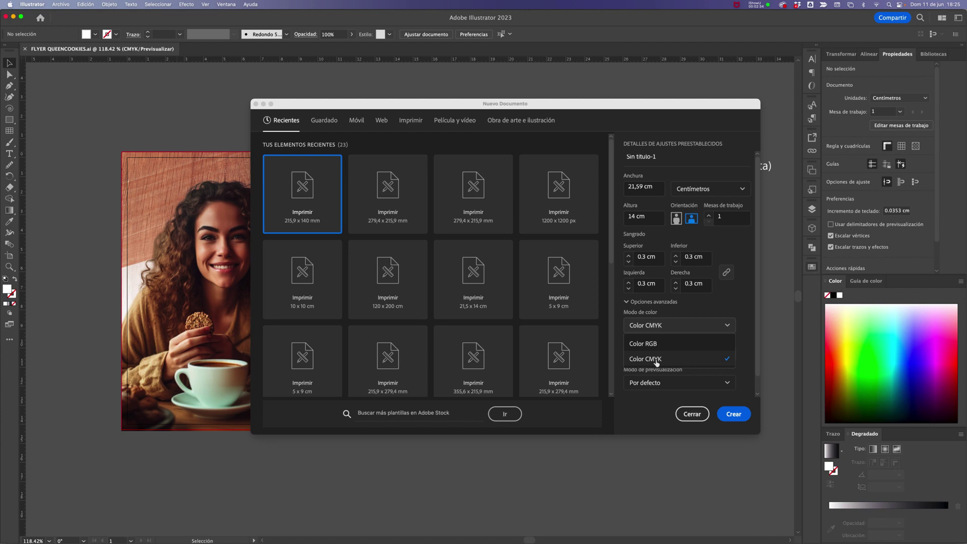
click(742, 303)
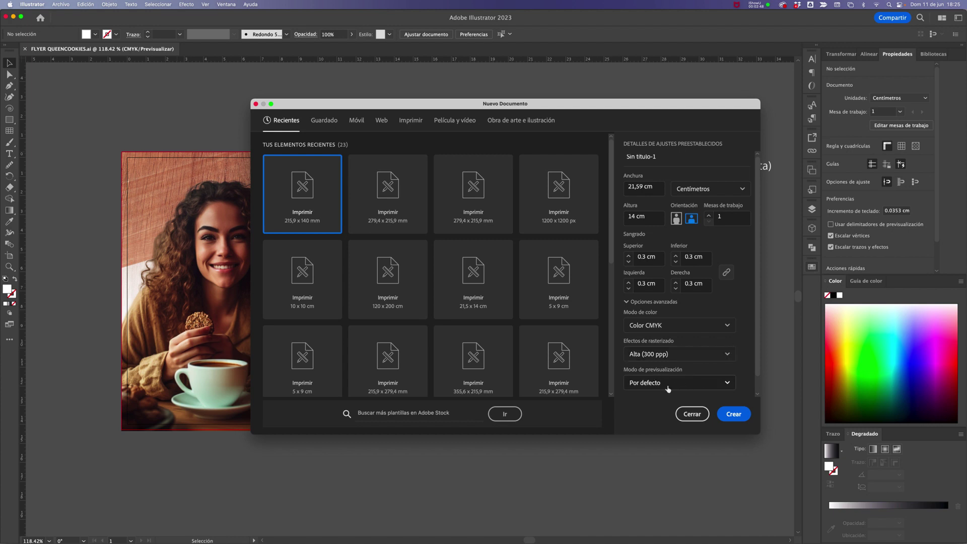
Step: Name the new document FLYER MEDIA CARTA and create it
click(662, 157)
drag(662, 158, 607, 153)
text(F)
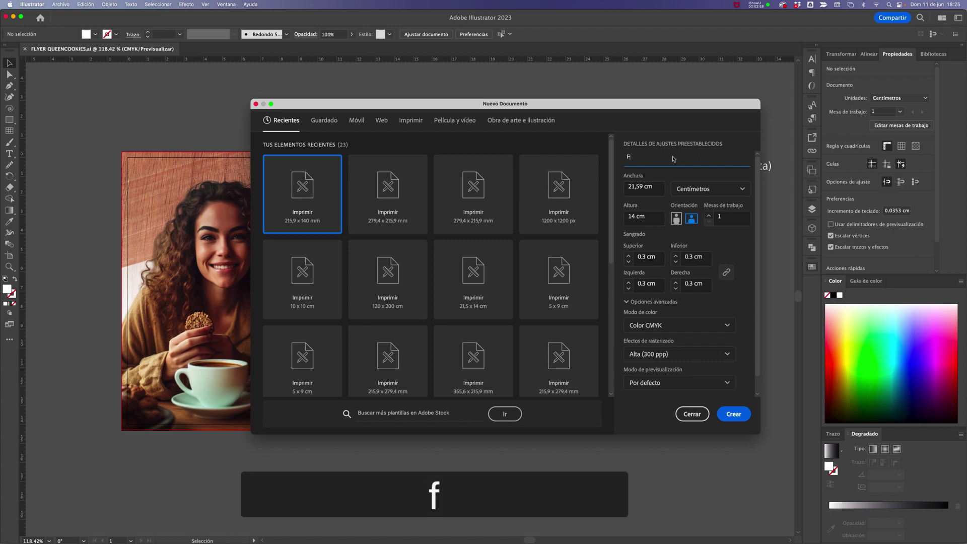
text(LYER MEDIAC)
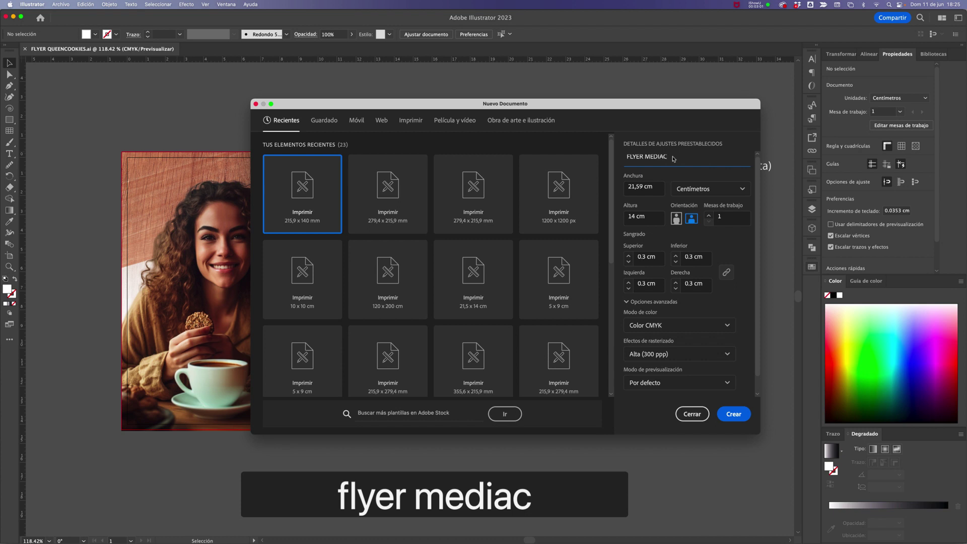
key(BackSpace)
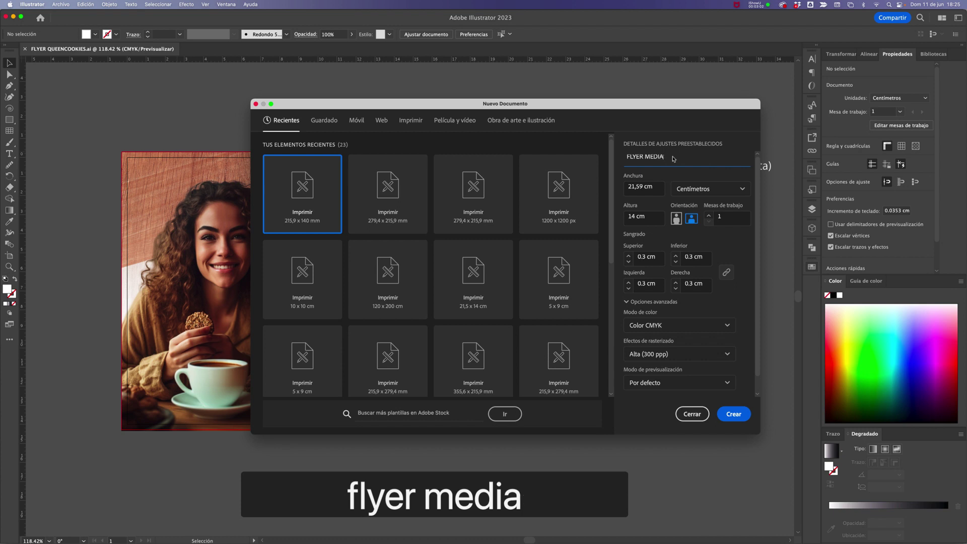
text(CARTA)
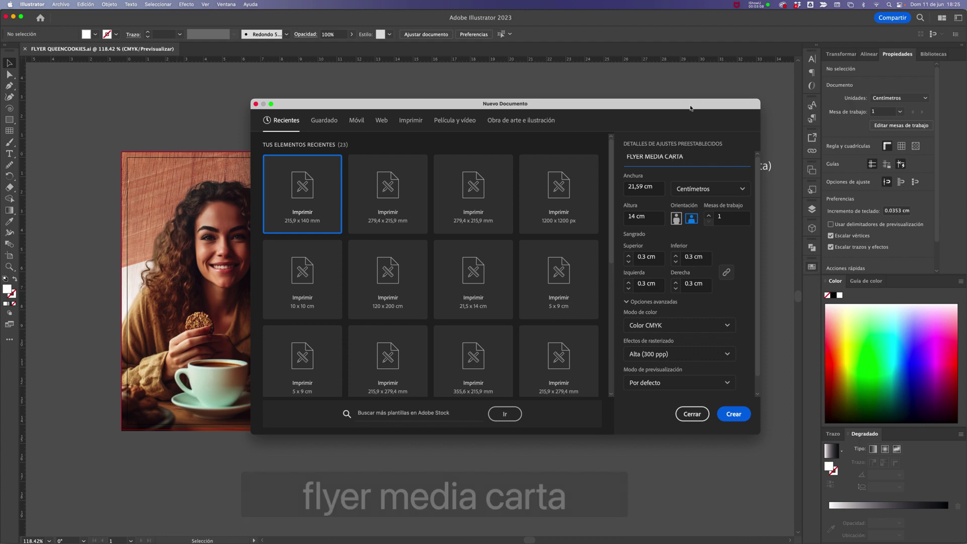
click(734, 414)
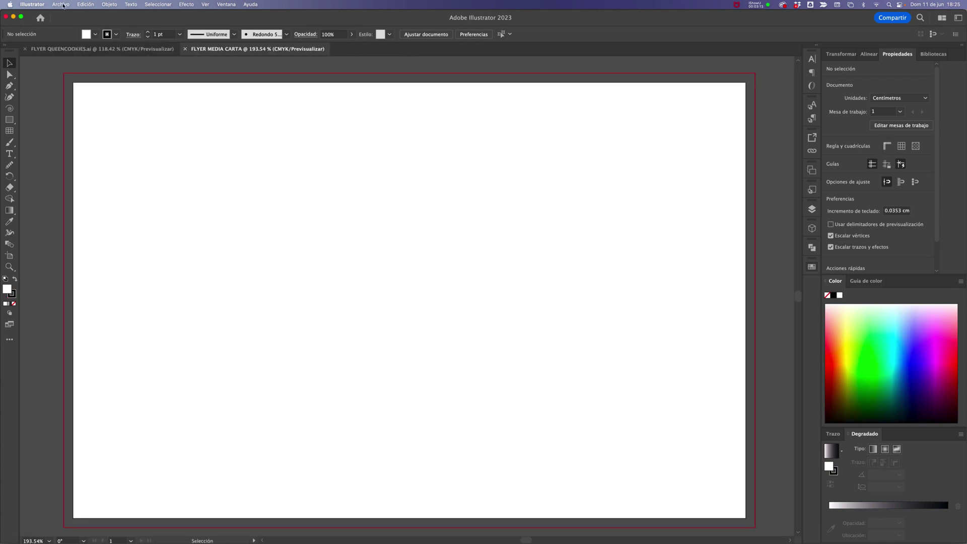
Step: Inspect the bleed line around the upper-left corner of the blank artboard up close
click(62, 5)
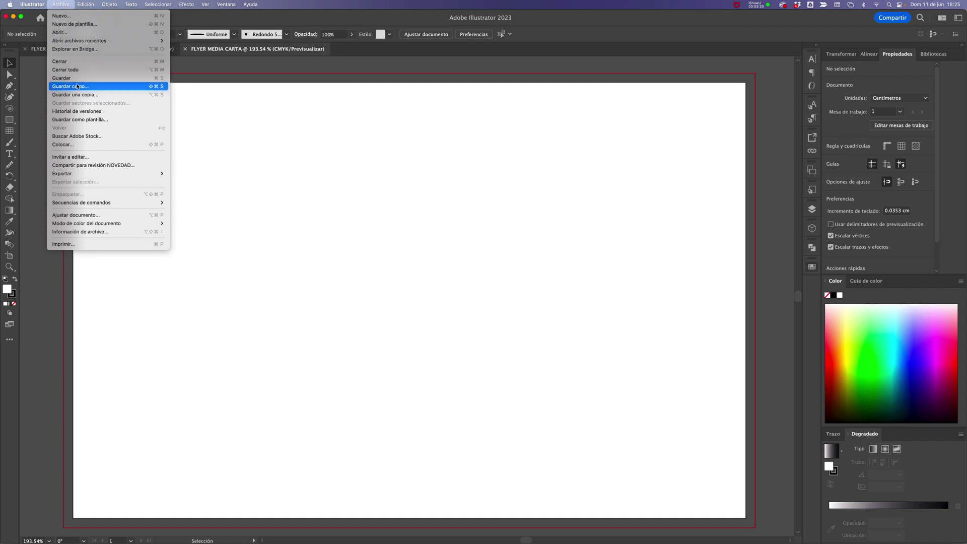
click(237, 108)
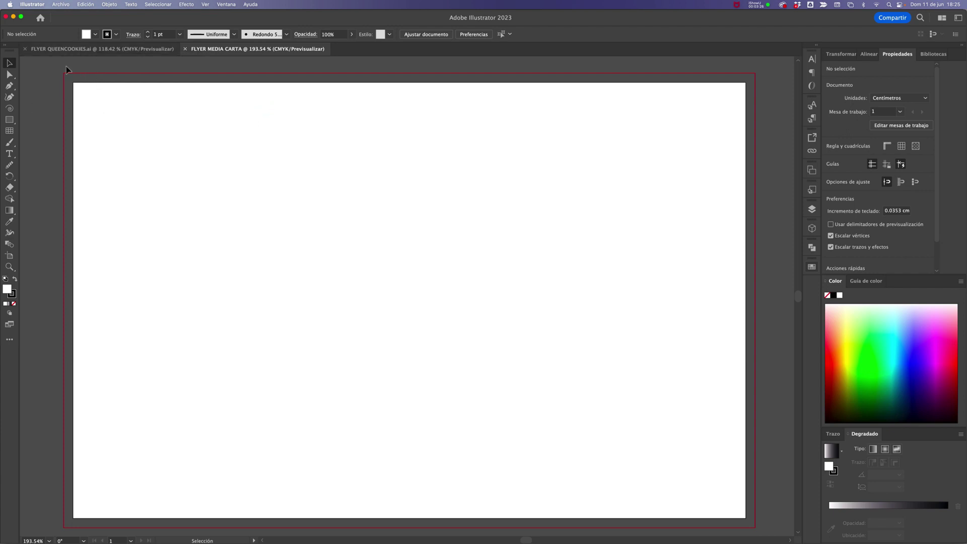
key(alt)
key(alt+super+8)
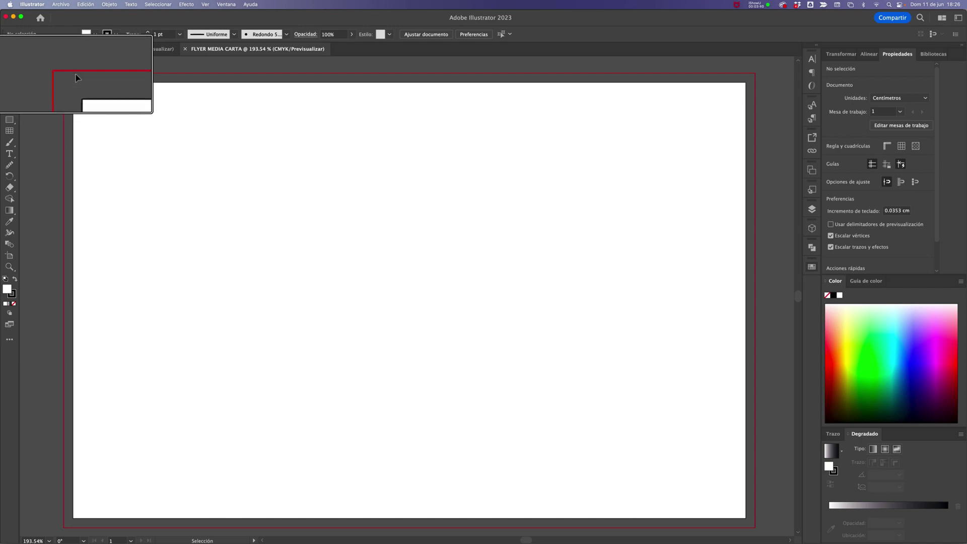
key(super)
key(alt+super+8)
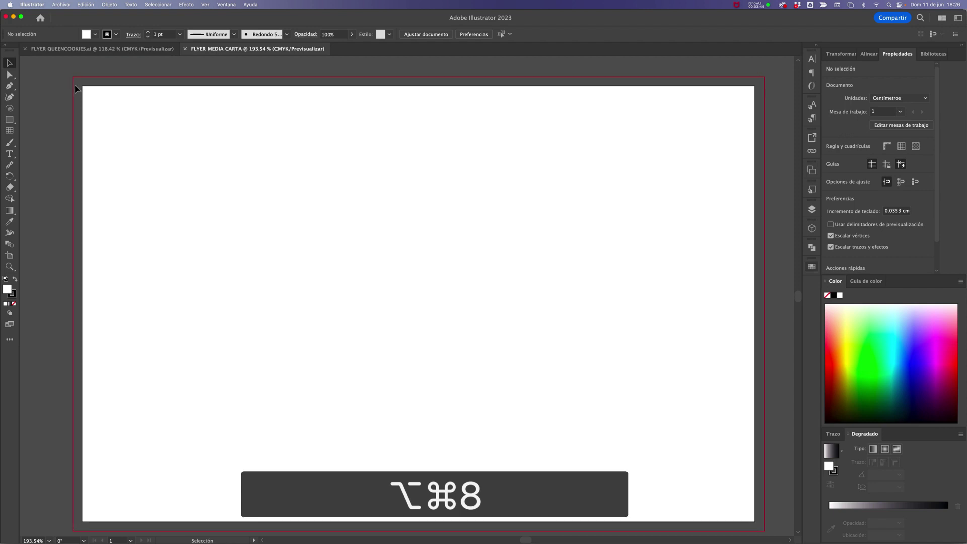
Step: Draw a 21.59 × 14 cm rectangle covering the whole artboard, with black fill and no stroke
click(9, 119)
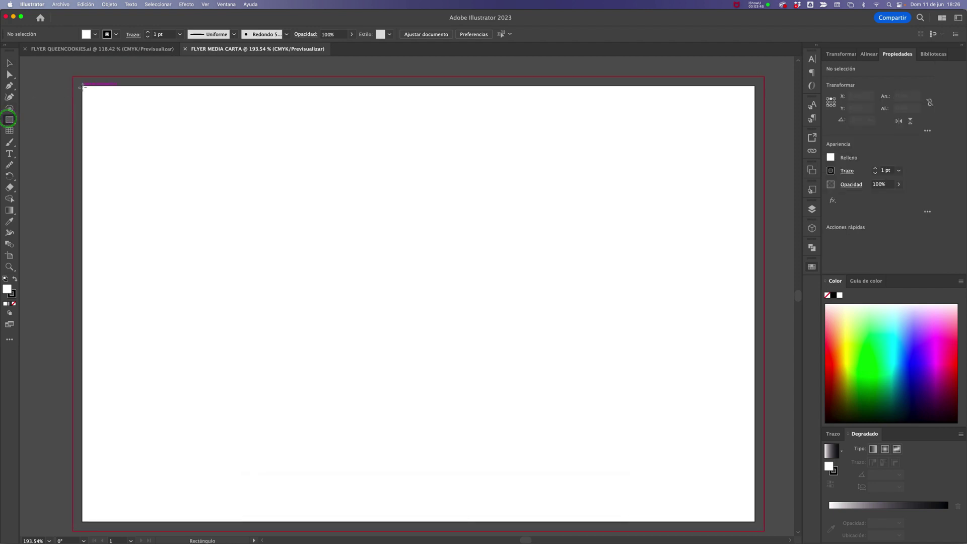
drag(81, 87, 755, 521)
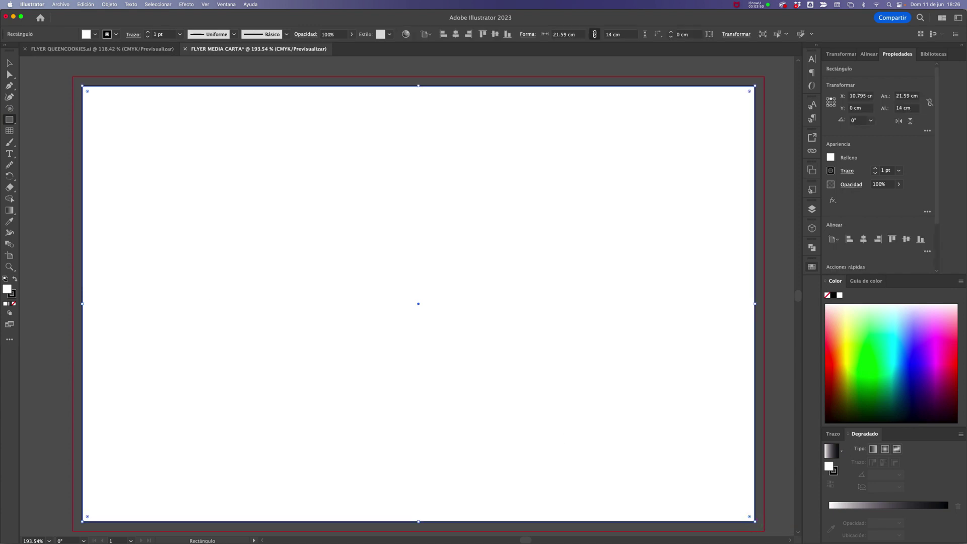
click(14, 279)
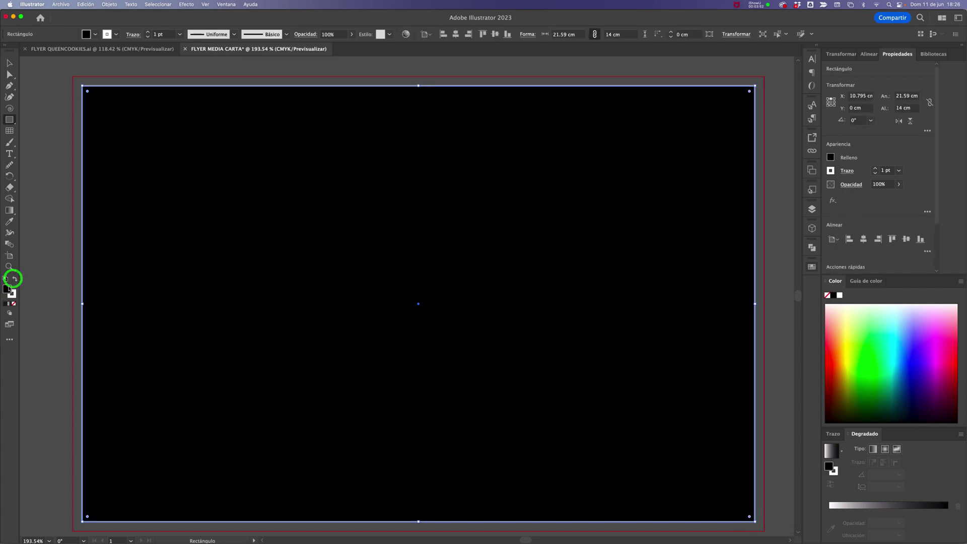
click(13, 295)
click(14, 303)
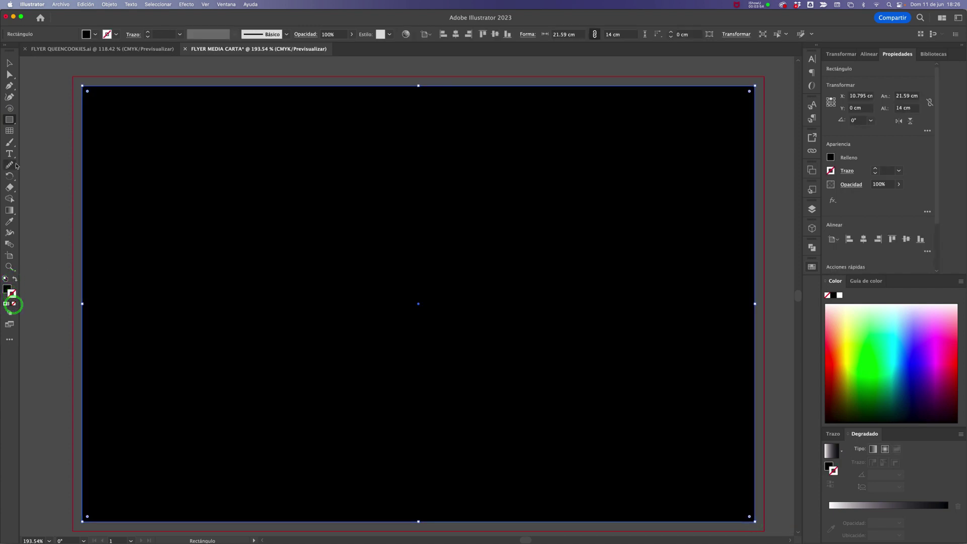
click(11, 62)
click(37, 94)
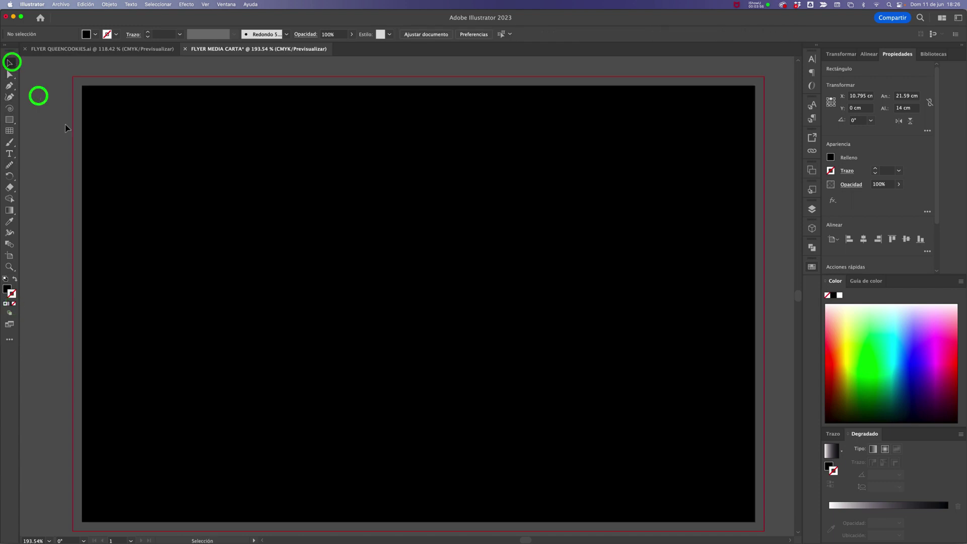
Step: Extend the upper-left and lower-right corners of the black rectangle out to the bleed lines
click(131, 140)
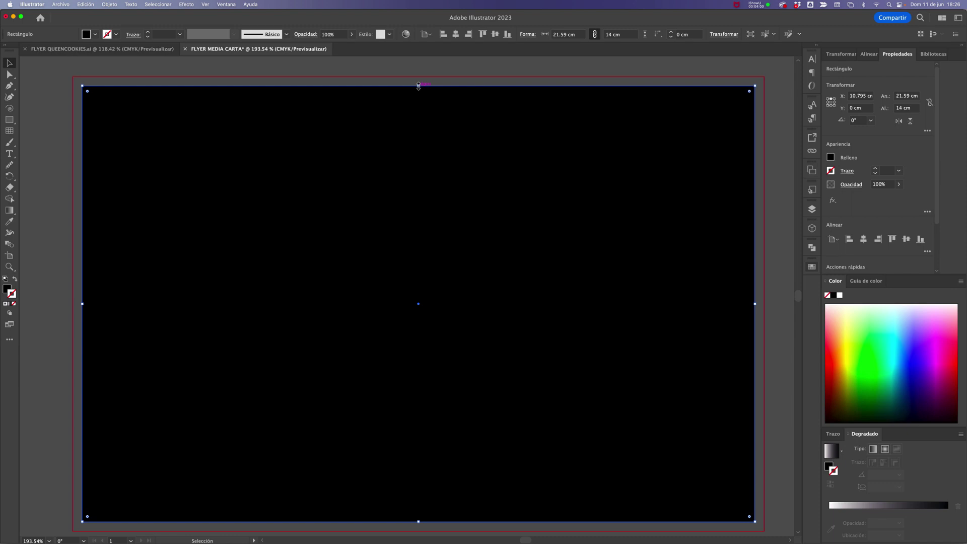
drag(80, 85, 71, 76)
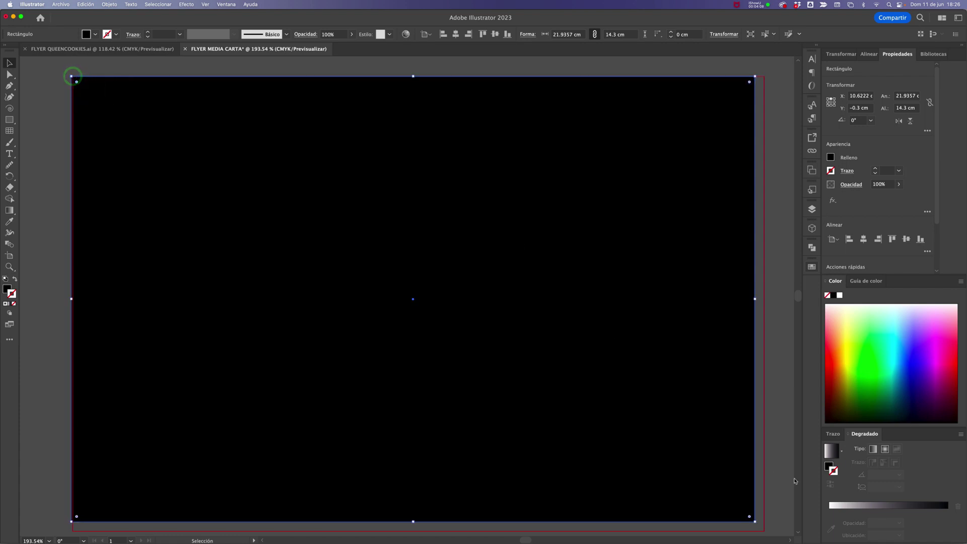
drag(756, 524, 765, 531)
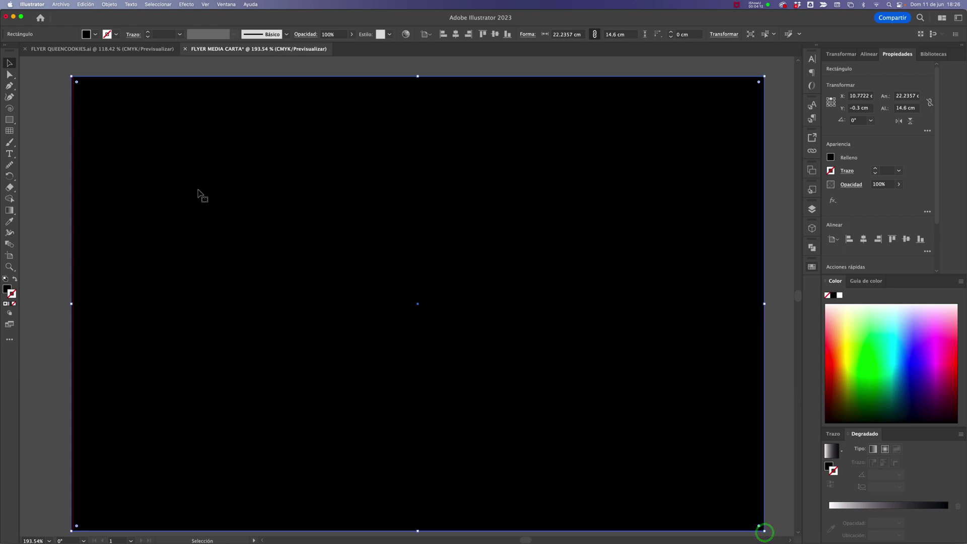
Step: Align the rectangle's left edge exactly with the bleed line, making it 22.19 cm wide, and deselect it
super+click(123, 322)
super+click(177, 343)
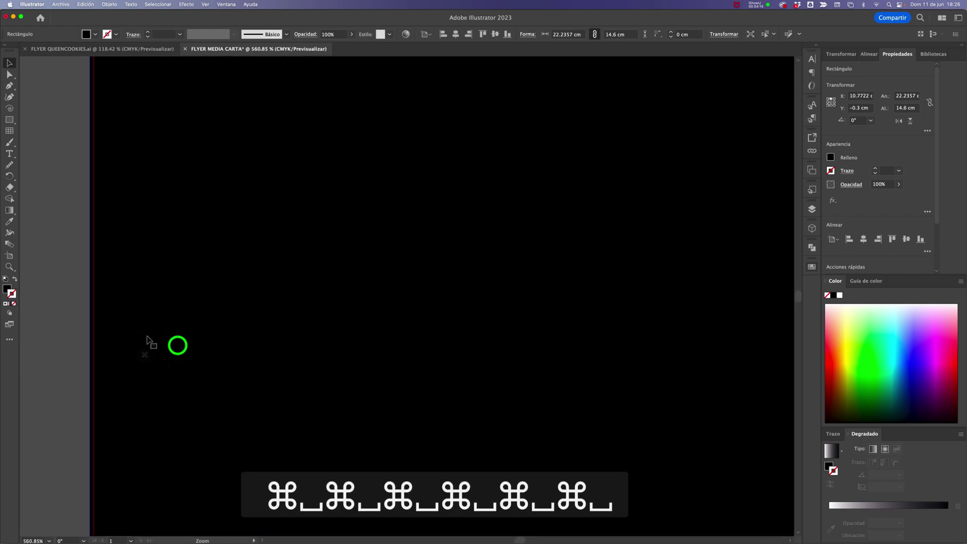
drag(90, 309, 91, 307)
click(76, 300)
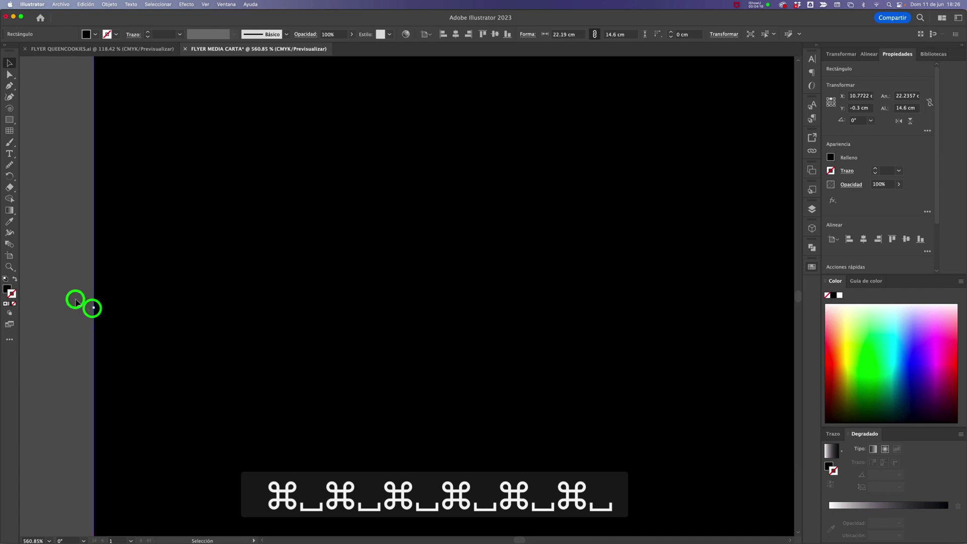
alt+super+click(587, 238)
alt+super+click(523, 240)
alt+super+click(483, 237)
super+click(403, 245)
alt+super+click(611, 220)
alt+super+click(454, 207)
alt+super+click(432, 205)
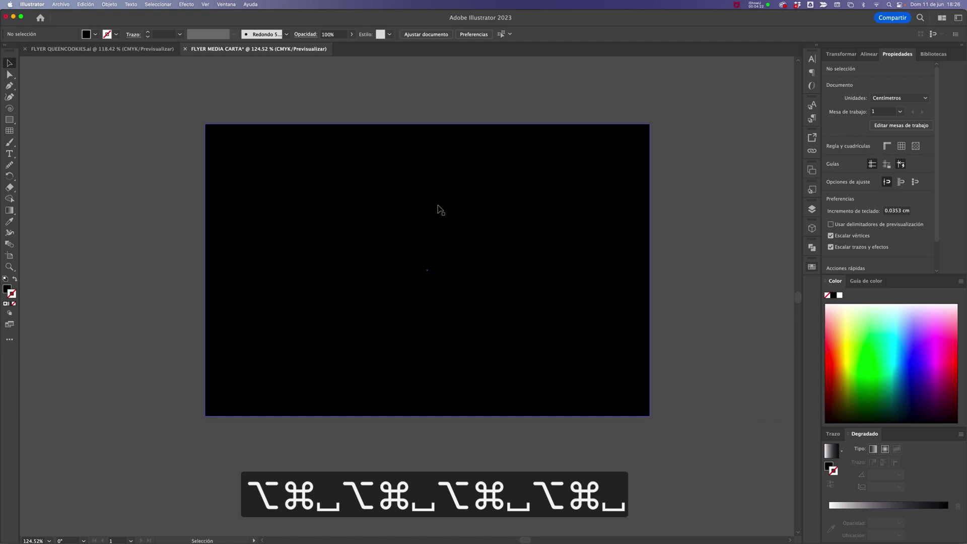
Step: Fill the black background rectangle with the Cian CMYK swatch and deselect it
drag(443, 212, 473, 223)
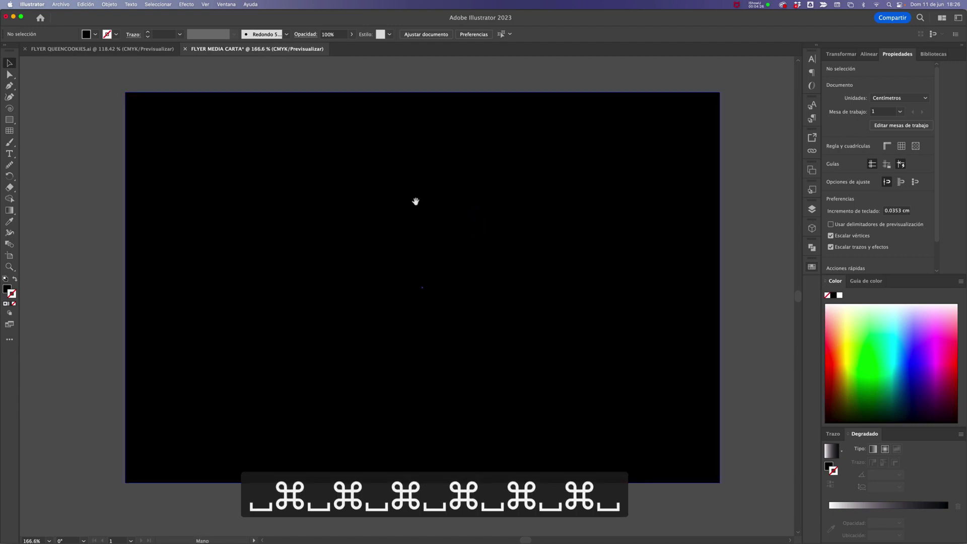
drag(415, 201, 388, 199)
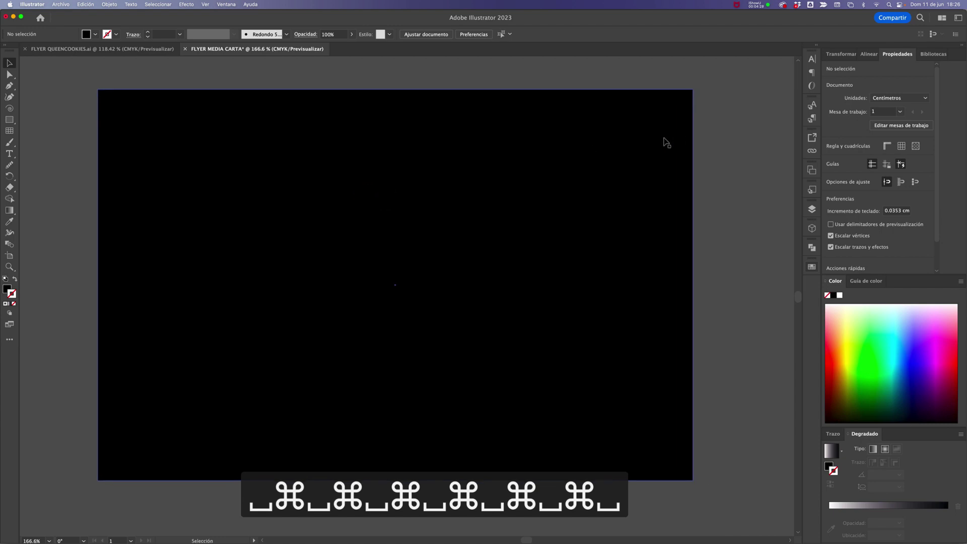
click(664, 139)
click(812, 267)
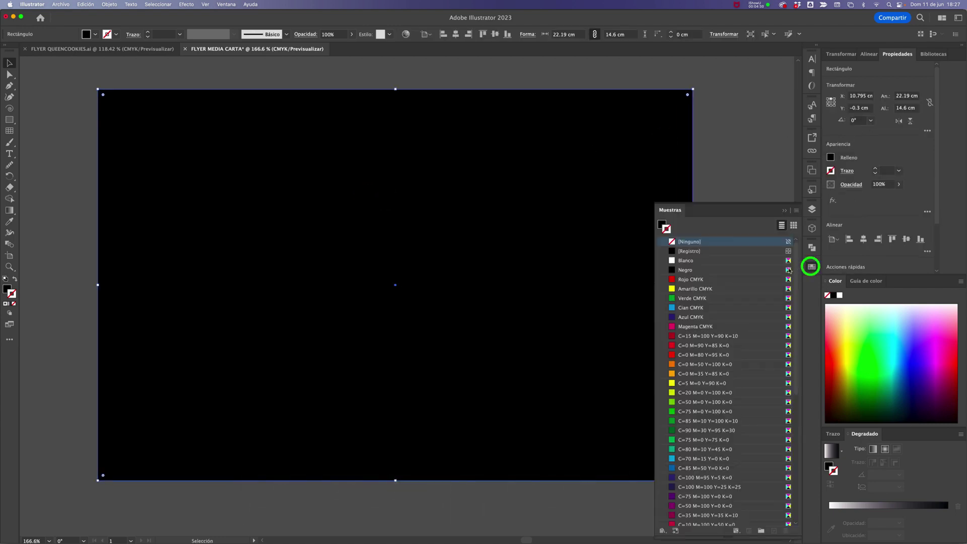
click(662, 224)
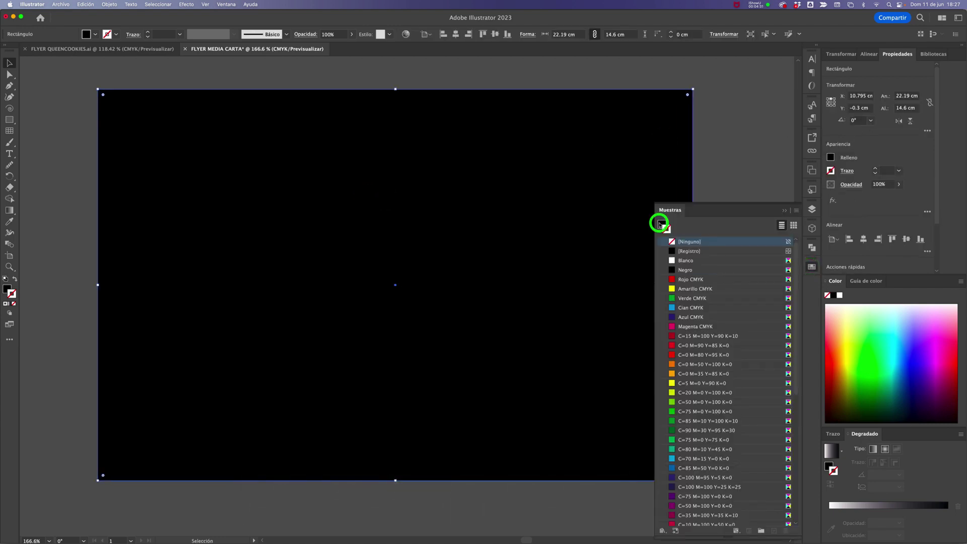
click(695, 309)
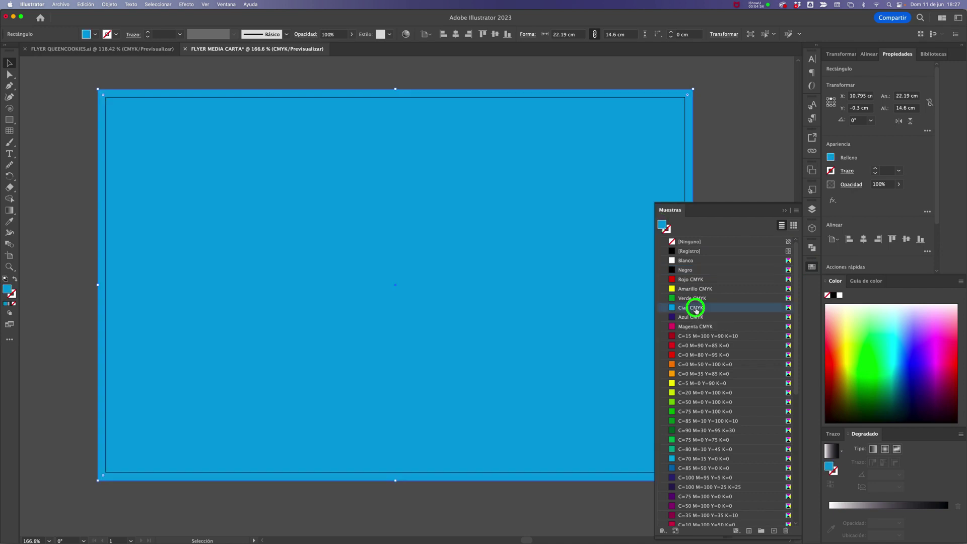
click(738, 144)
Step: Examine the strip between the artboard edge and the bleed line at the cyan rectangle's upper-left corner
key(super+space)
drag(106, 91, 184, 143)
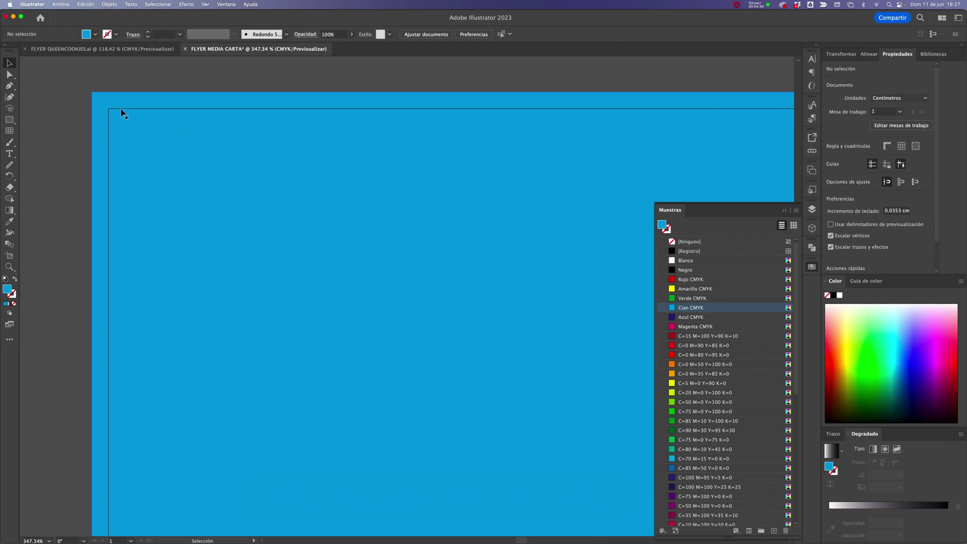
click(110, 100)
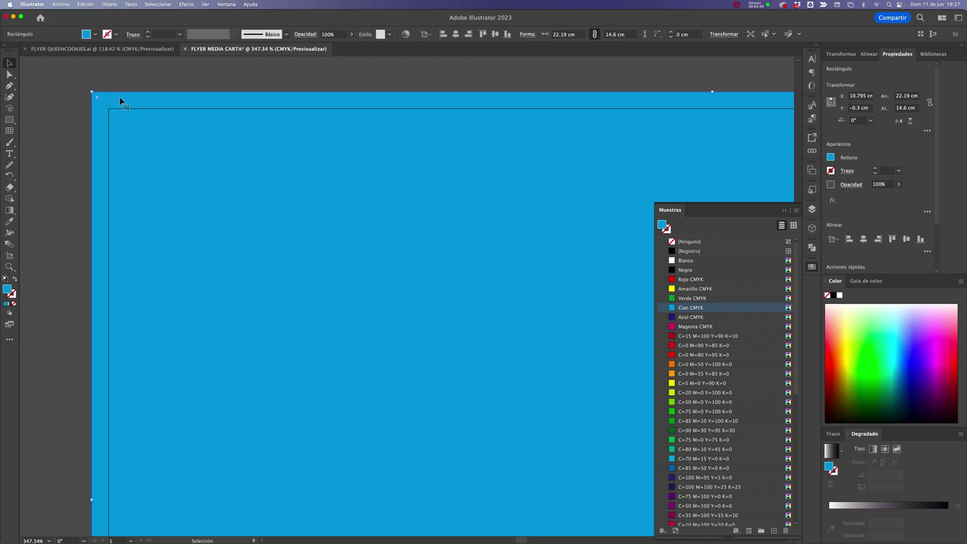
click(119, 84)
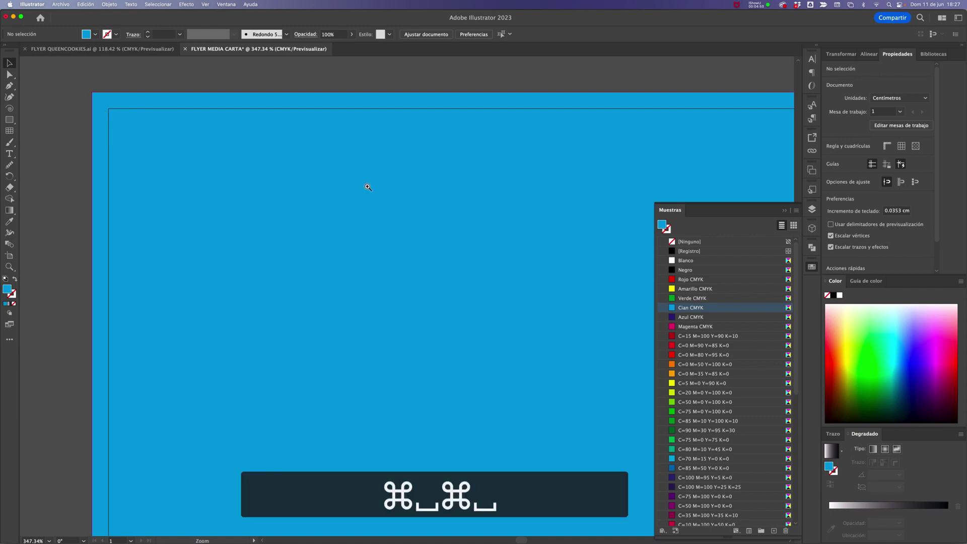
Step: Shrink the cyan rectangle on all four sides to just inside the artboard edges, about 21.41 × 13.83 cm
drag(367, 185, 264, 189)
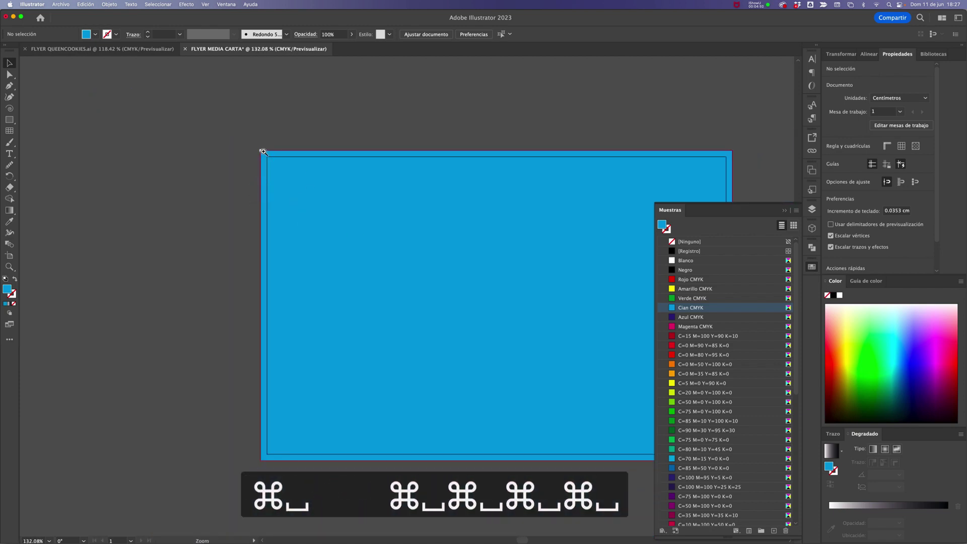
drag(361, 164, 253, 151)
click(334, 160)
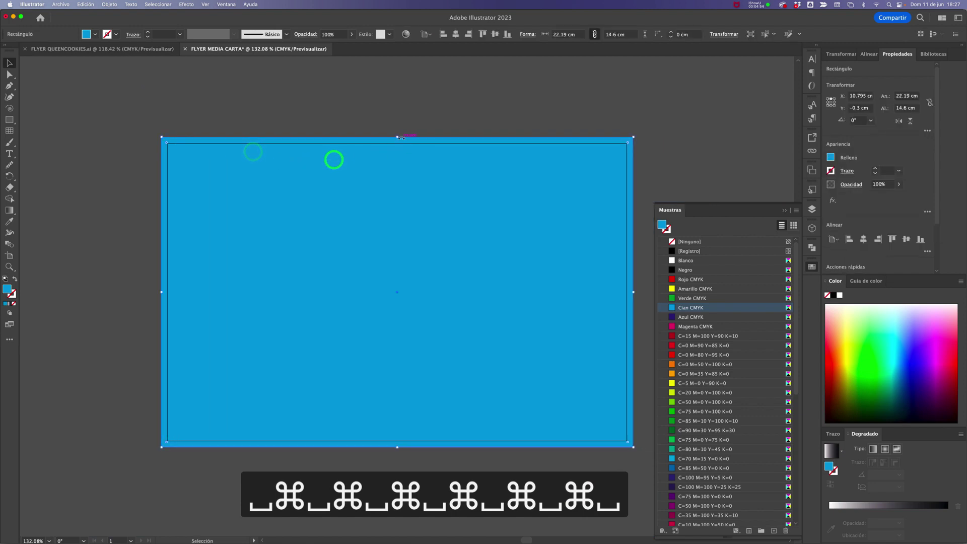
drag(397, 137, 398, 146)
drag(634, 297, 625, 297)
drag(395, 447, 393, 440)
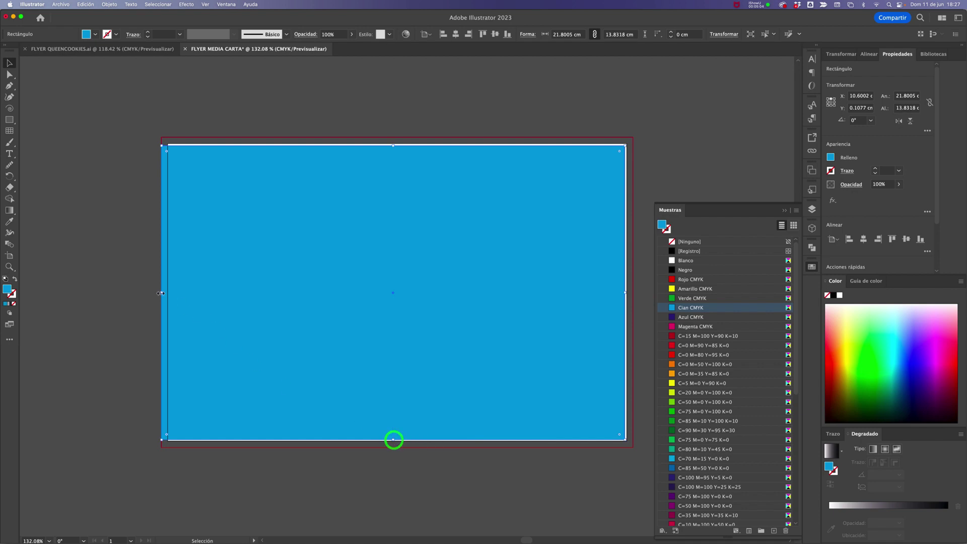
drag(164, 293, 169, 293)
click(119, 267)
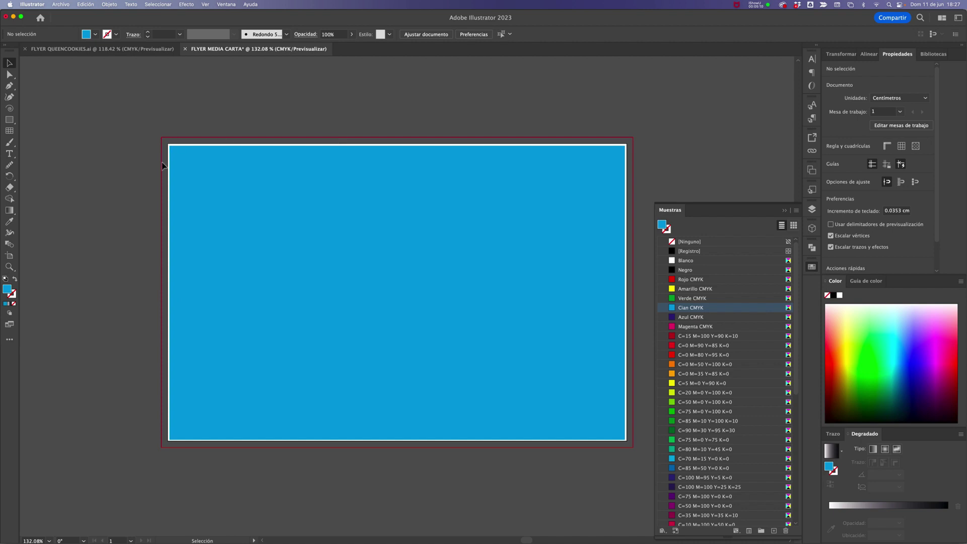
click(540, 191)
Step: Switch to the FLYER QUEENCOOKIES.ai document and collapse the swatches so the notes beside the flyer are unobstructed
click(156, 48)
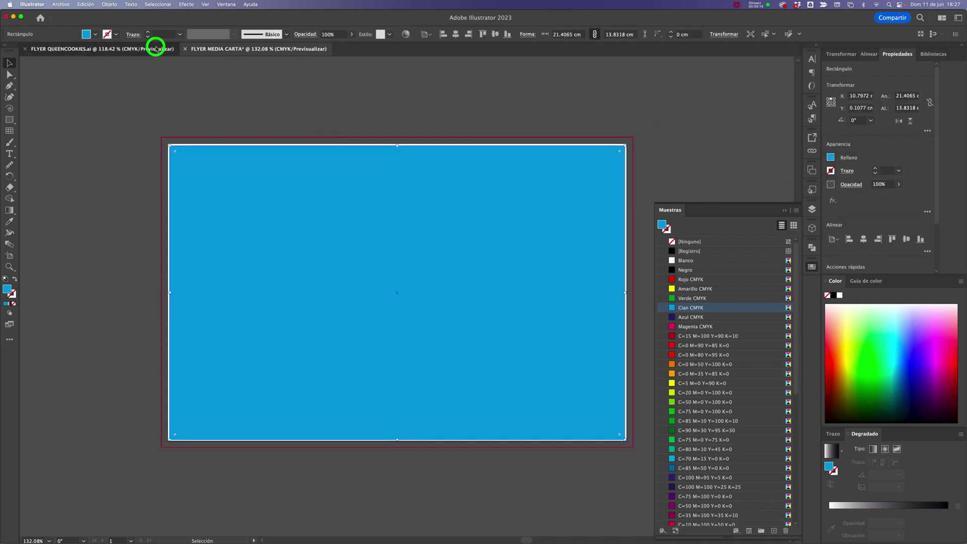
click(492, 115)
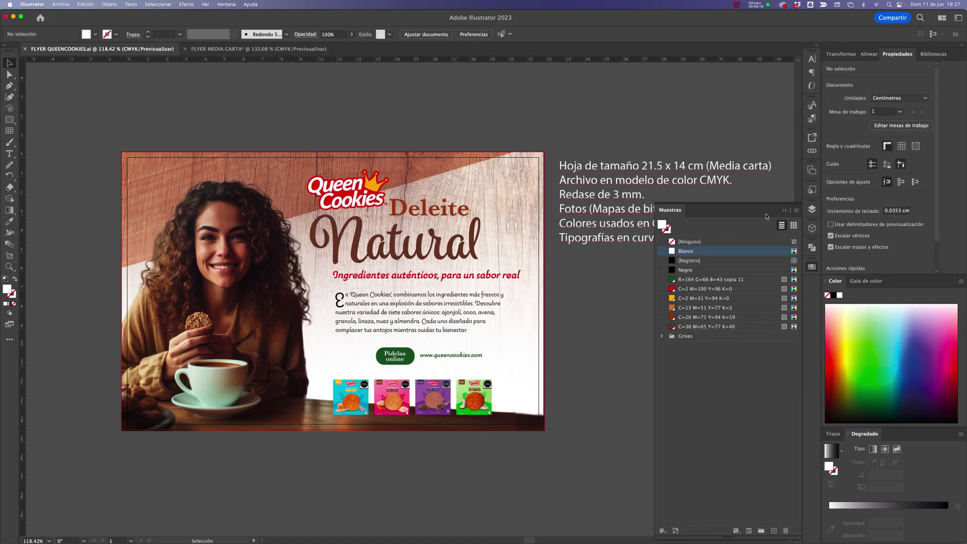
click(786, 212)
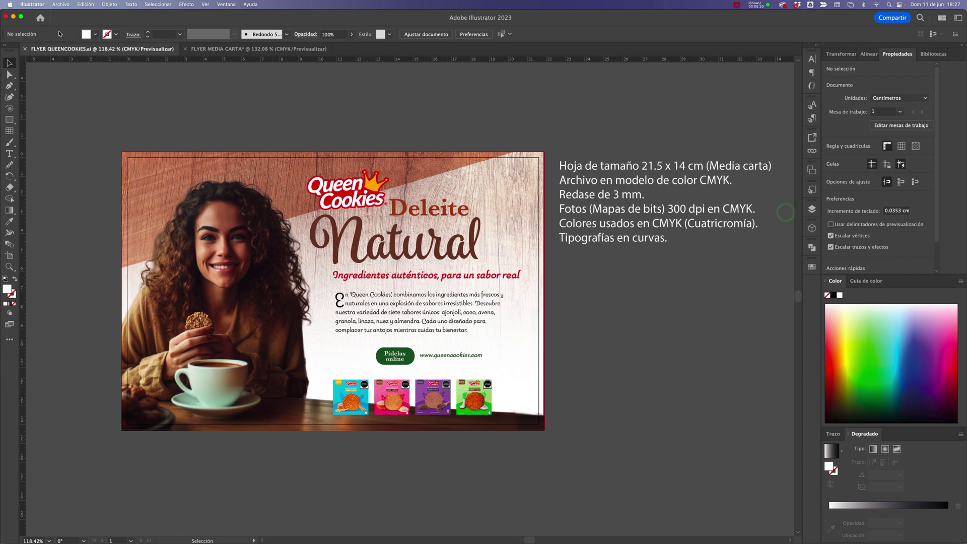
Step: Check the flyer's bleed values in the document setup without changing anything
click(60, 5)
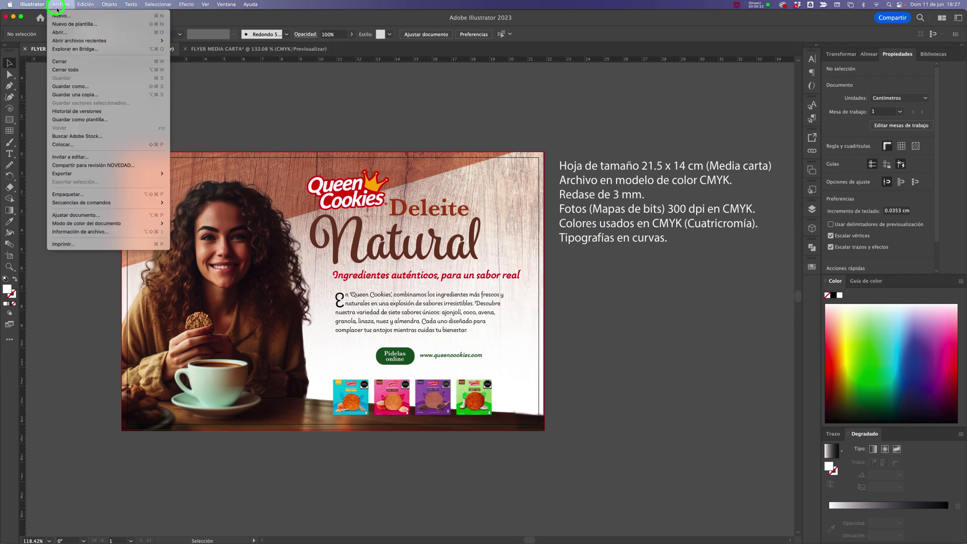
click(93, 215)
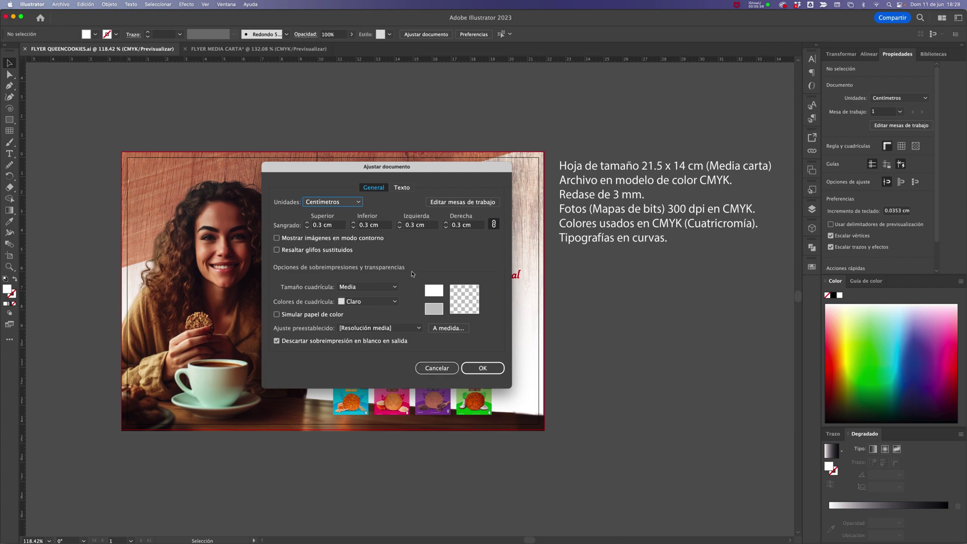
click(442, 369)
click(169, 126)
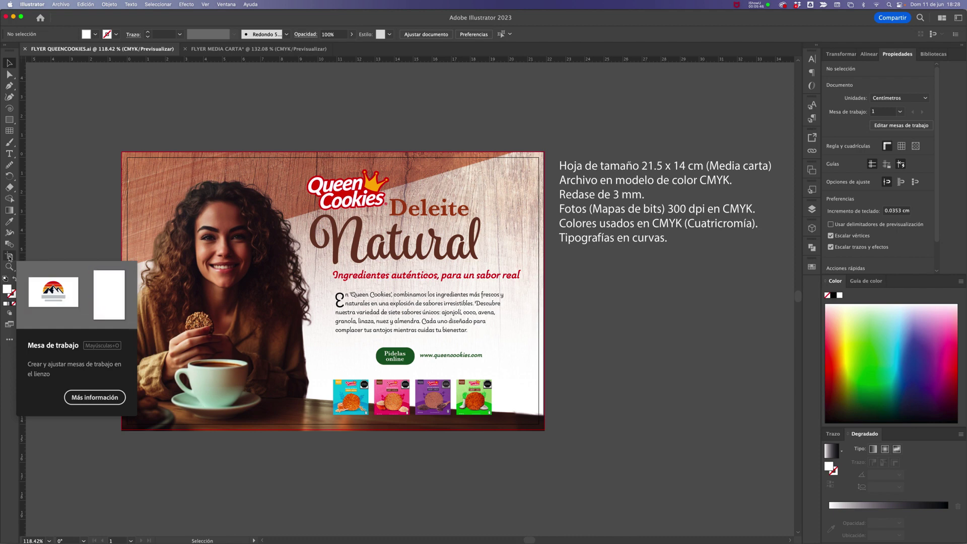
Step: Check the flyer artboard's width and height with the Artboard tool, and return to the Selection tool
key(alt+super+8)
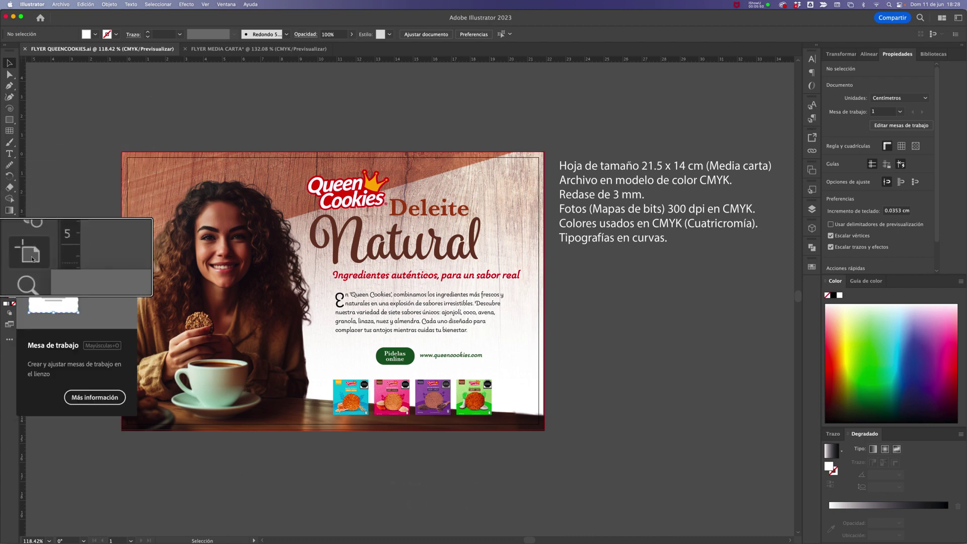
click(9, 257)
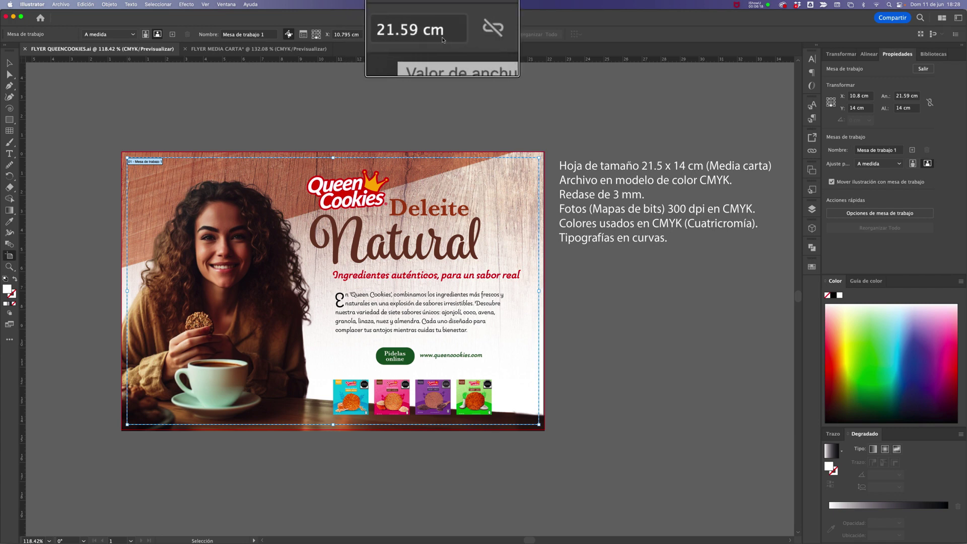
key(alt+super+8)
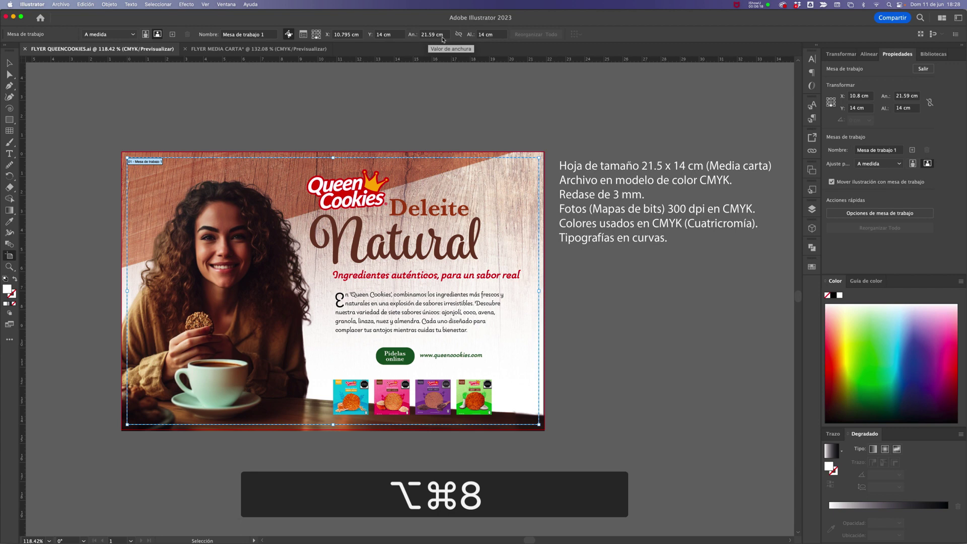
click(9, 63)
click(251, 106)
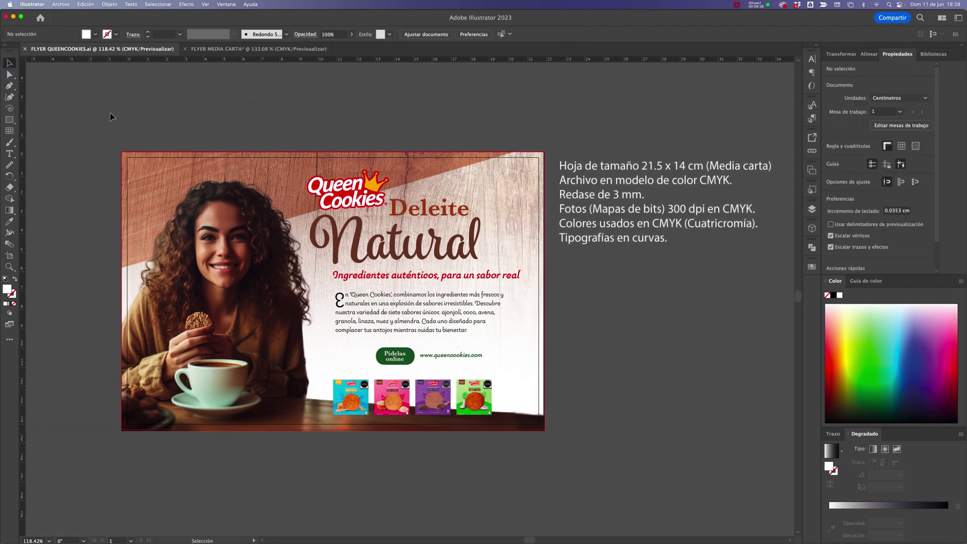
Step: Inspect how the background image covers the bleed at the flyer's upper-left corner, and return to viewing the whole flyer
drag(141, 161, 229, 203)
drag(121, 151, 306, 241)
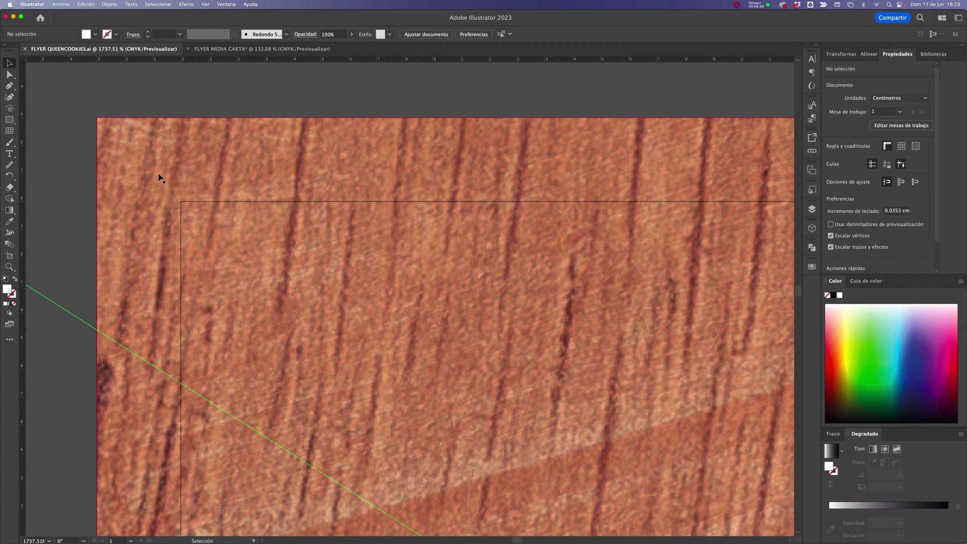
alt+super+click(330, 239)
alt+super+click(291, 240)
alt+super+click(496, 305)
alt+super+click(477, 300)
alt+super+click(436, 238)
alt+super+click(550, 280)
alt+super+click(527, 270)
drag(620, 272, 553, 274)
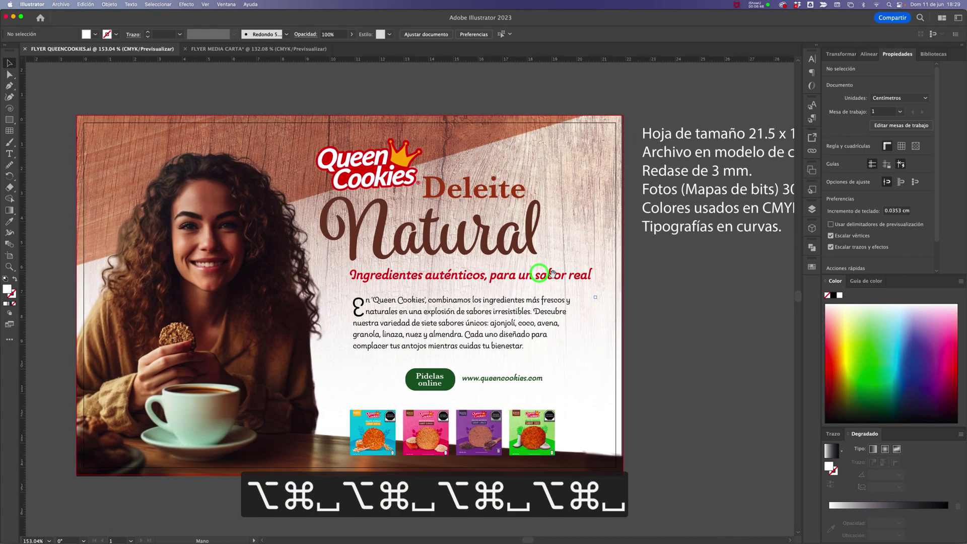
alt+super+click(500, 246)
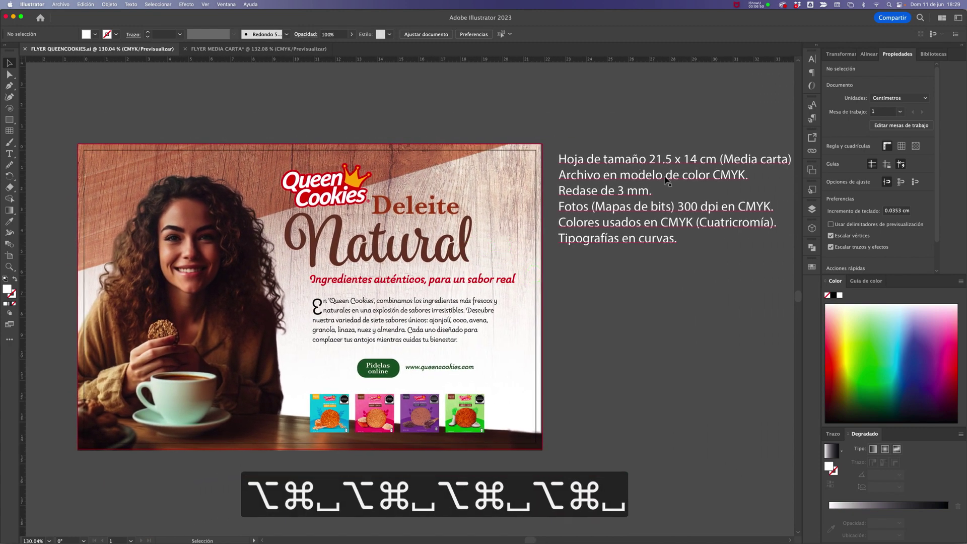
click(480, 107)
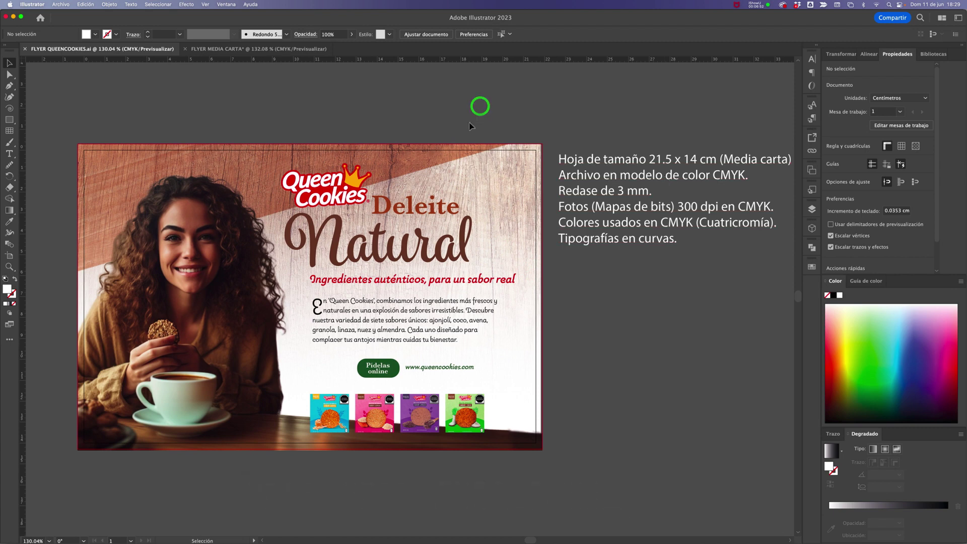
Step: Check which document color mode the flyer uses, leaving it as it is
click(85, 4)
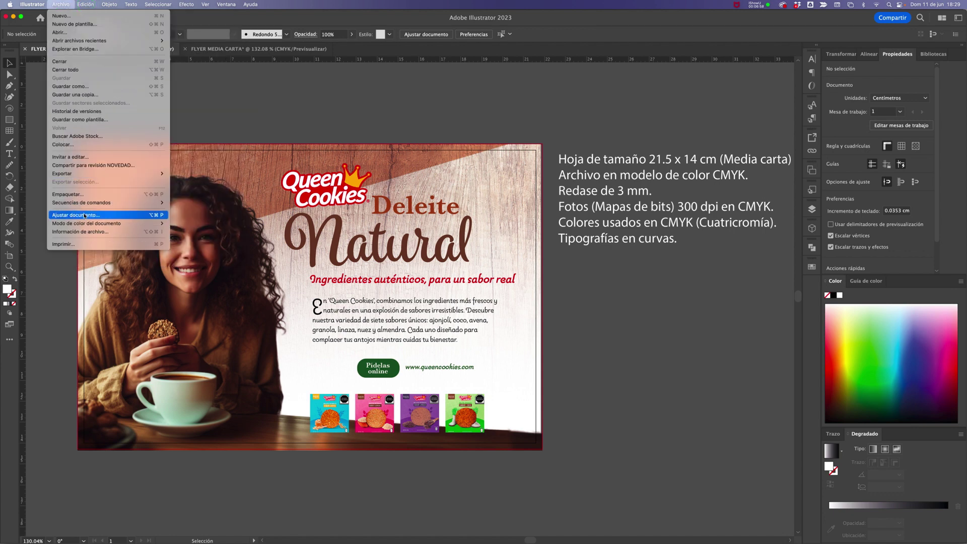
mouse_move(89, 225)
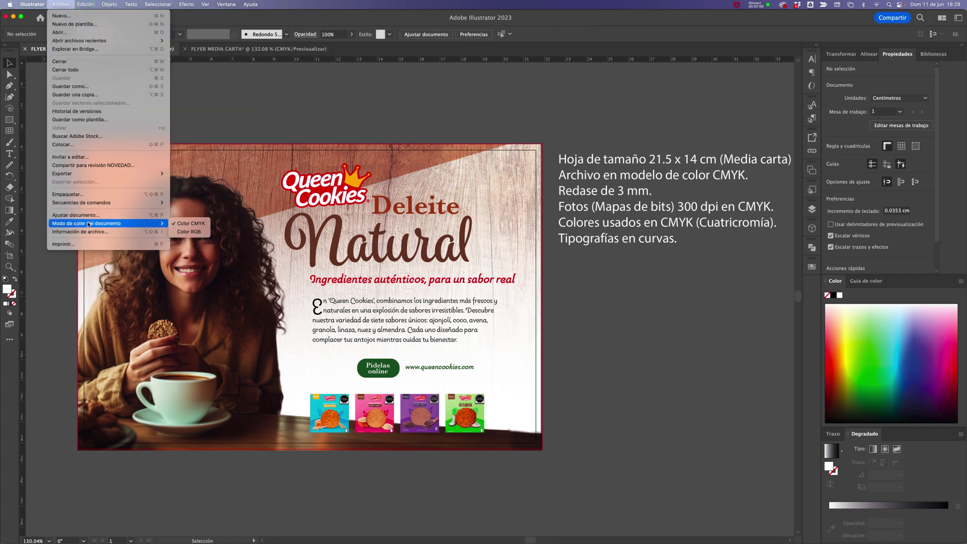
key(alt+super+8)
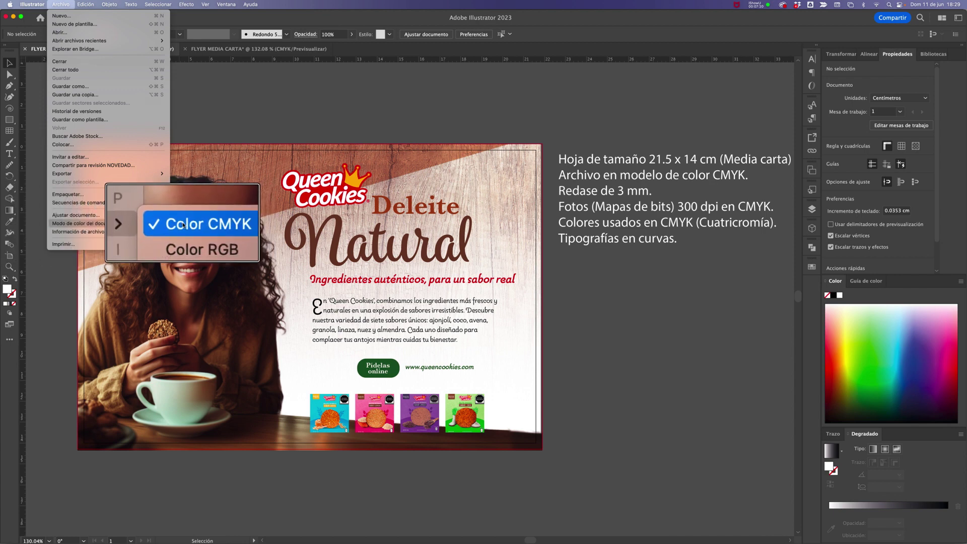
key(alt+super+8)
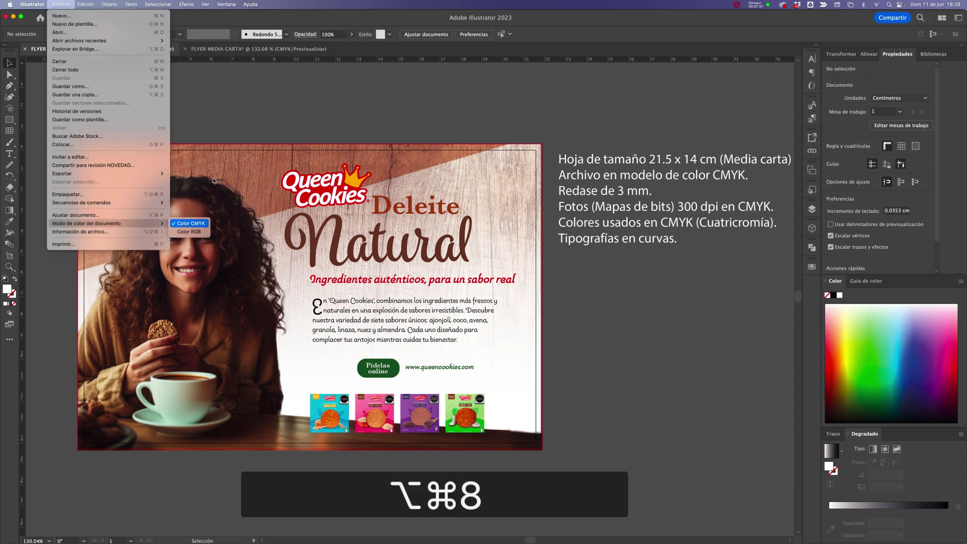
click(217, 116)
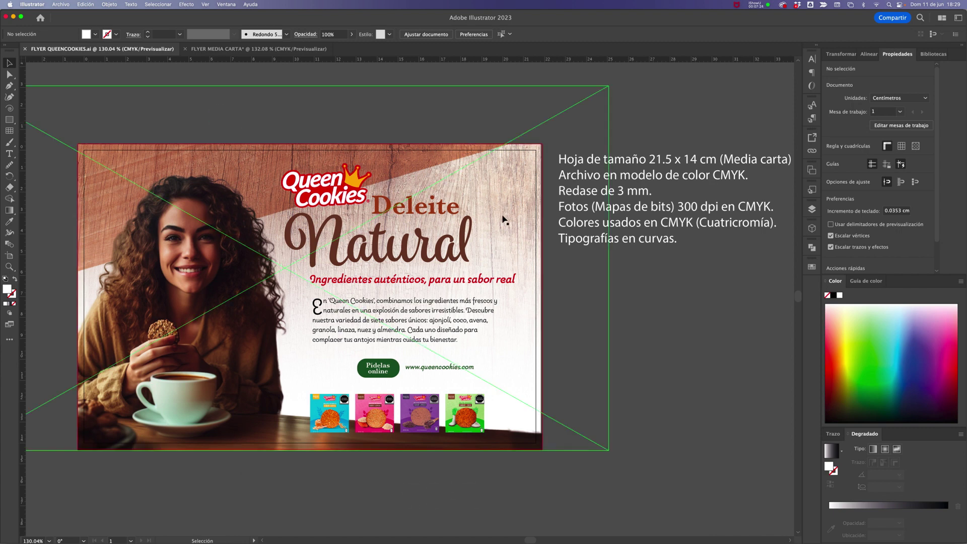
Step: Correct the misspelled word "Redase" to "Rebase" in the specification notes beside the flyer, and deselect the text
double_click(577, 191)
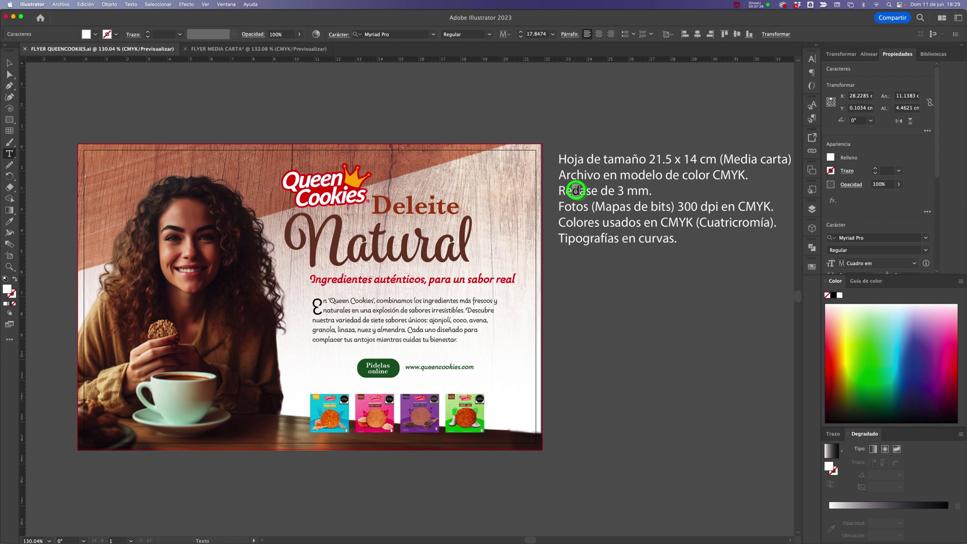
key(BackSpace)
text(b)
click(9, 63)
click(360, 94)
key(space)
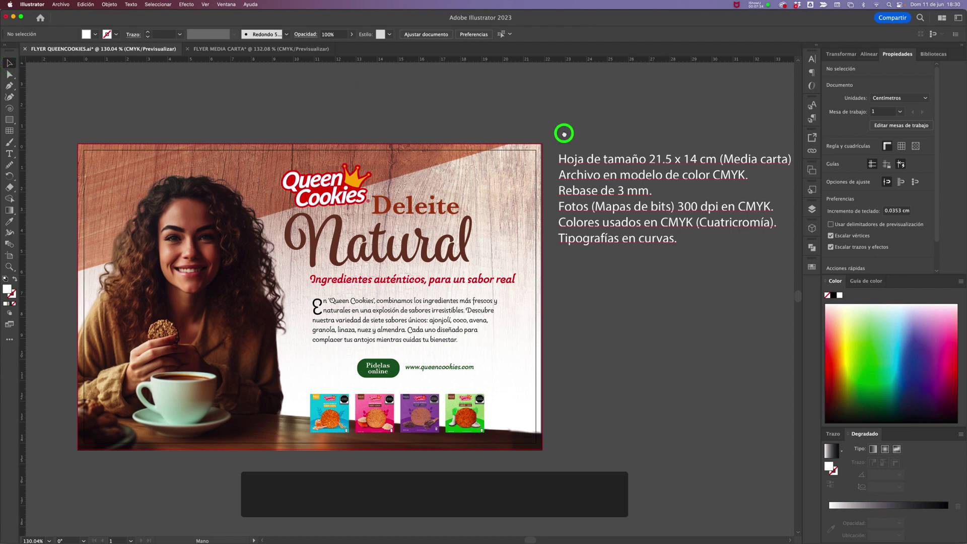
drag(549, 134, 534, 131)
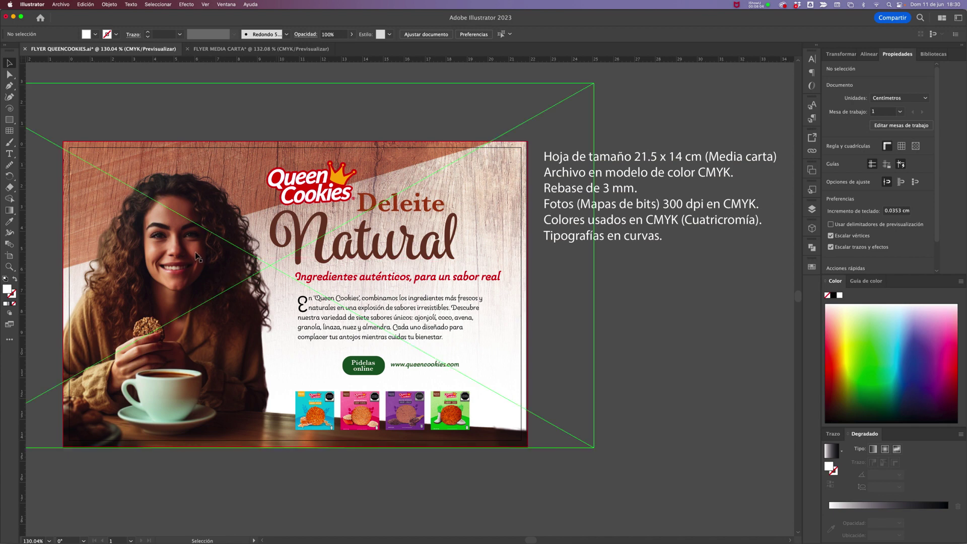
click(691, 112)
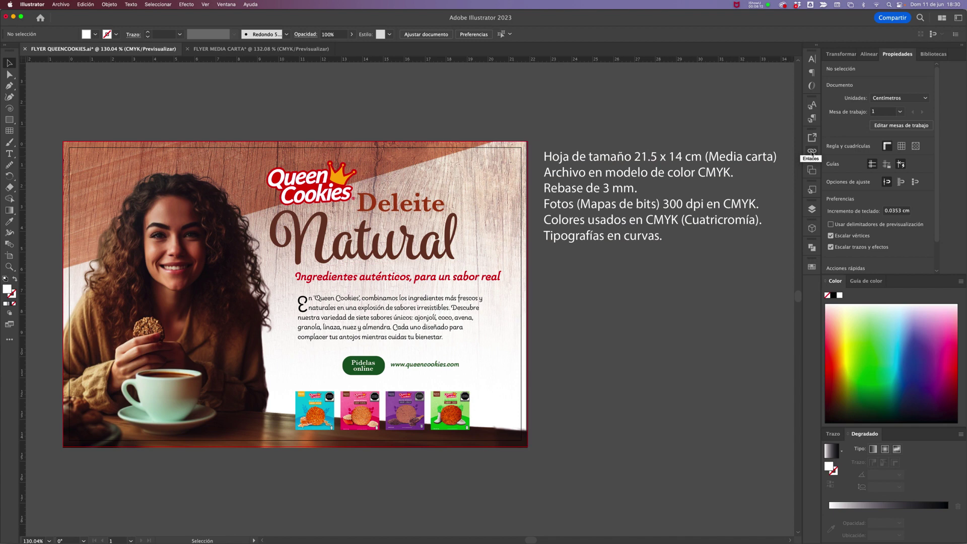
Step: Show the flyer's linked images in a floating Links panel beside the artwork, and put the leftover asset export panel away
key(alt+super+8)
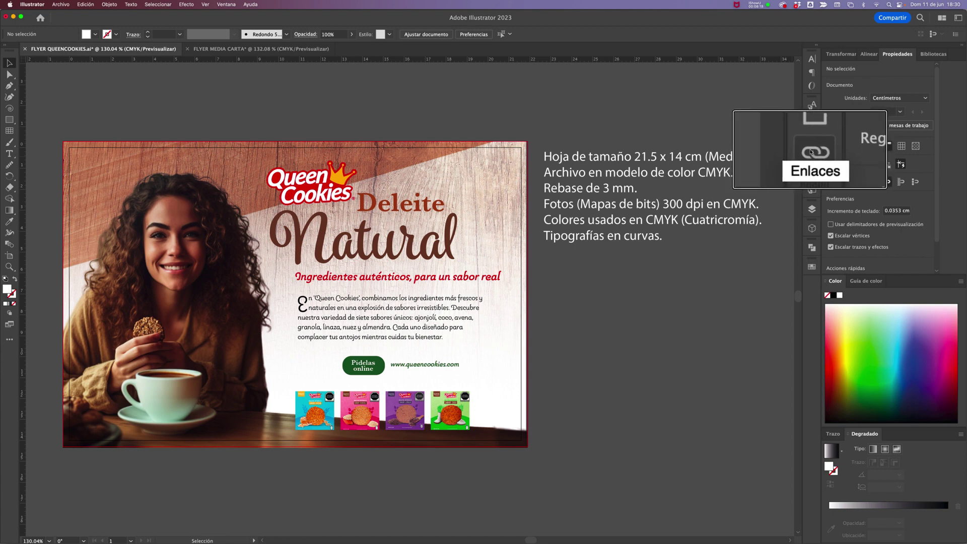
click(813, 151)
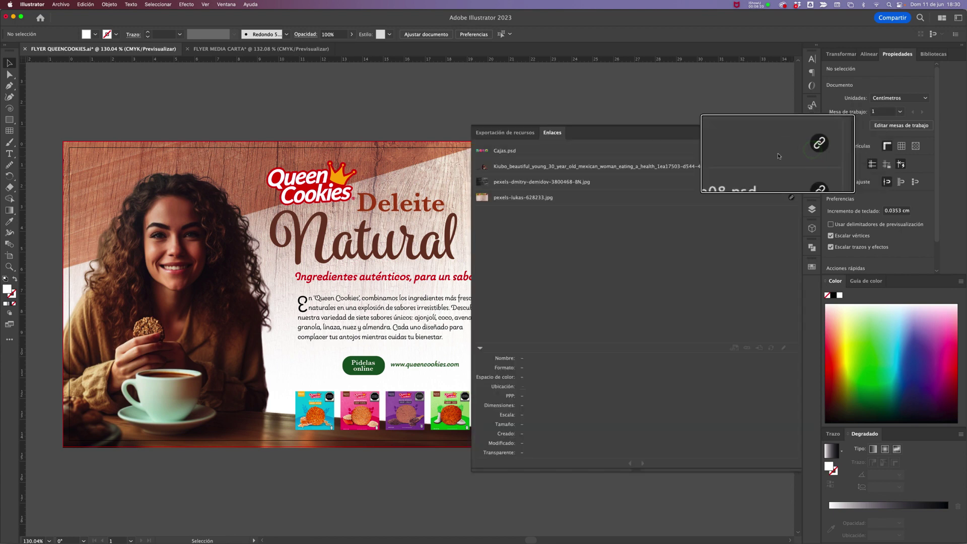
drag(549, 141, 582, 159)
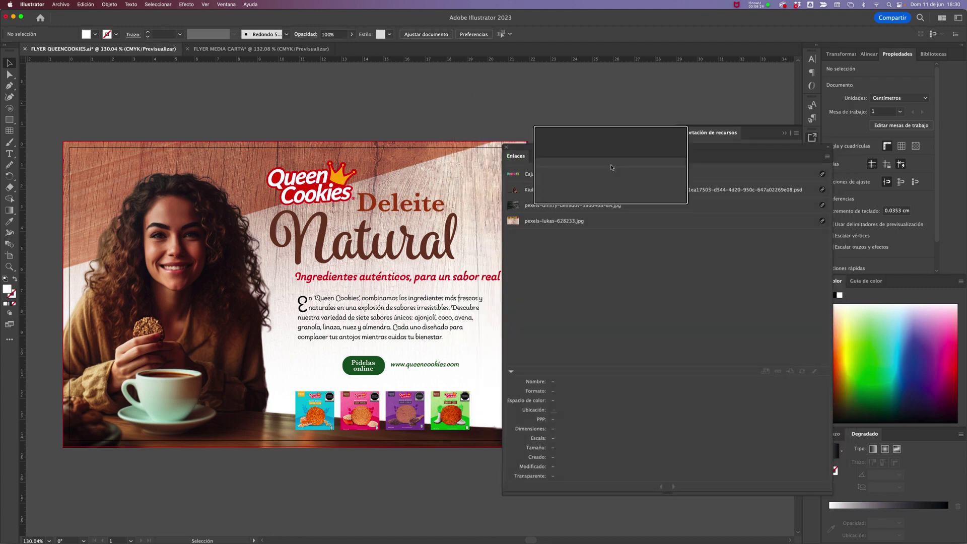
key(alt+super+8)
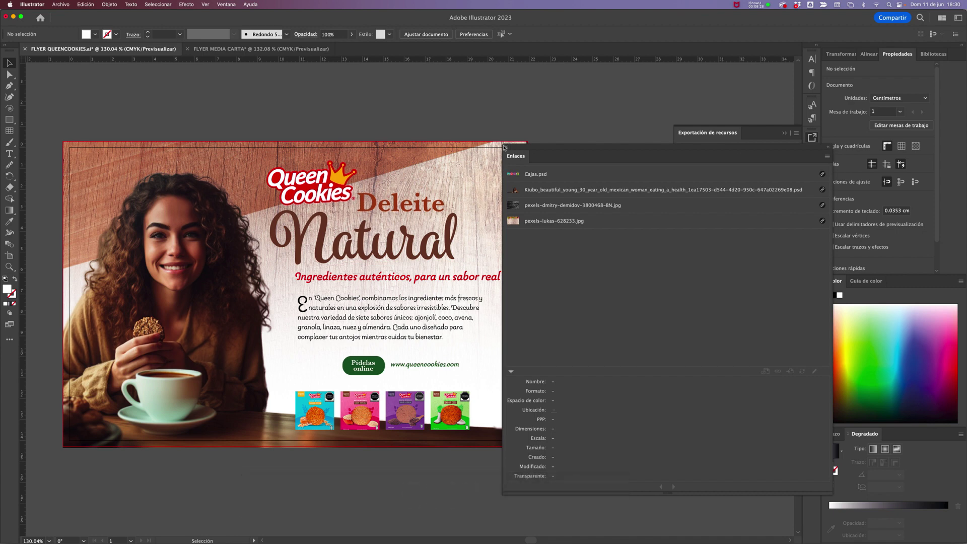
drag(503, 152, 561, 104)
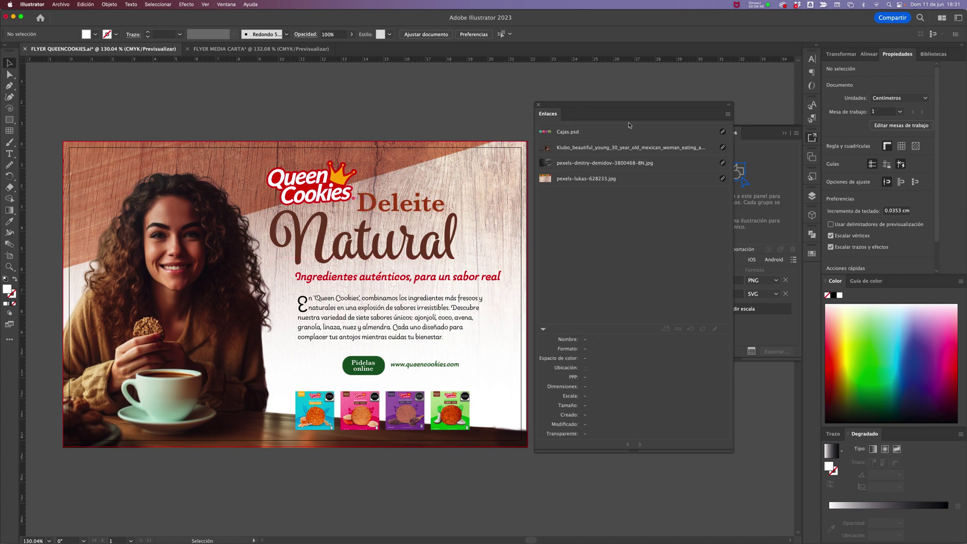
click(785, 133)
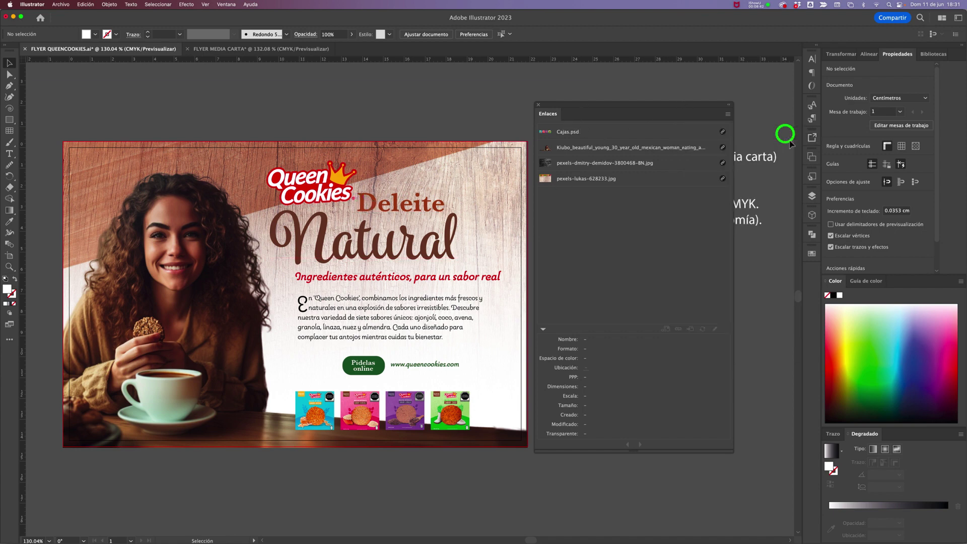
drag(710, 108, 736, 95)
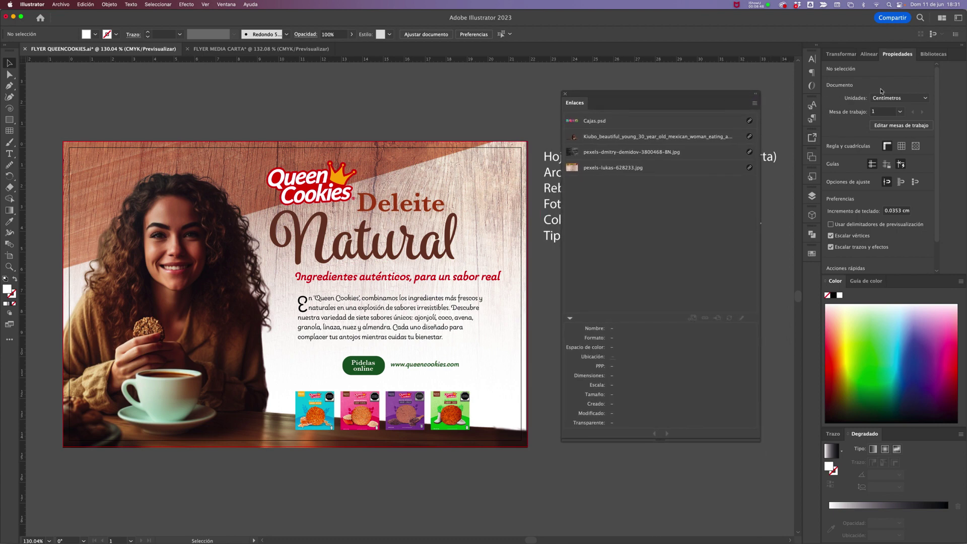
click(225, 5)
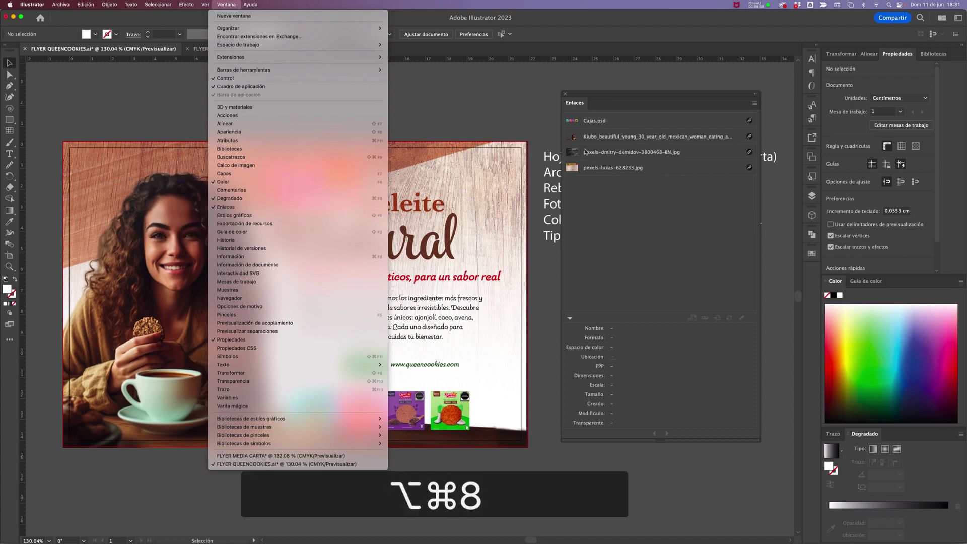
click(645, 91)
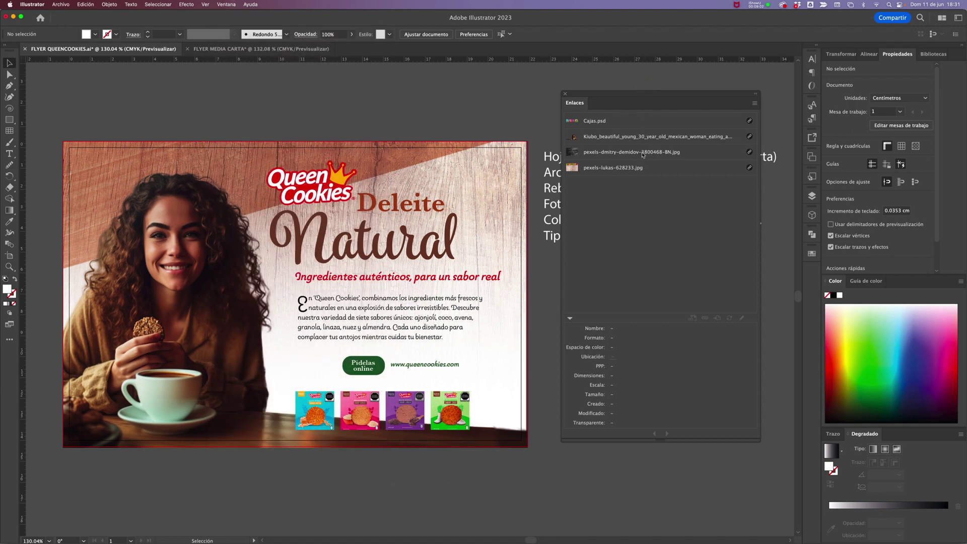
Step: View the link information for Cajas.psd, hiding and showing its detail section once
click(620, 123)
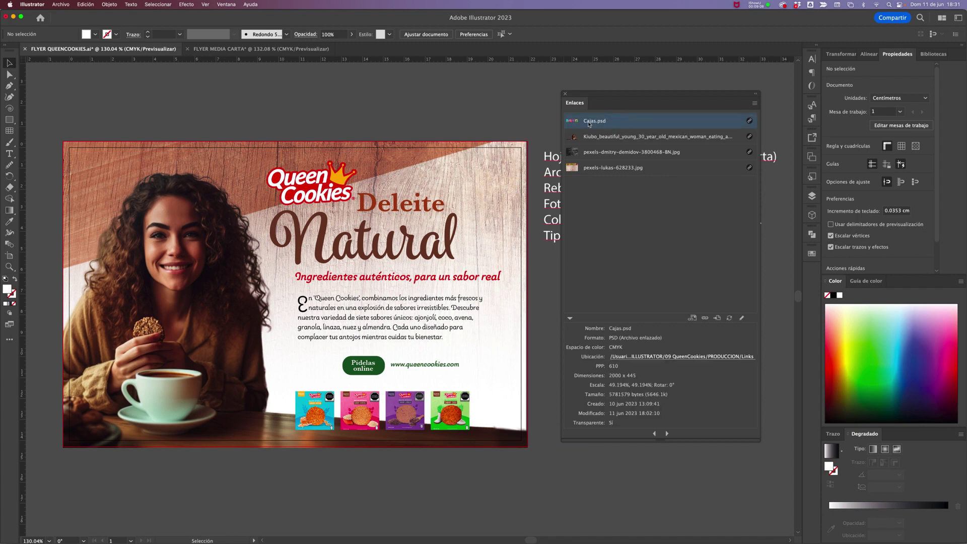
key(alt+super+8)
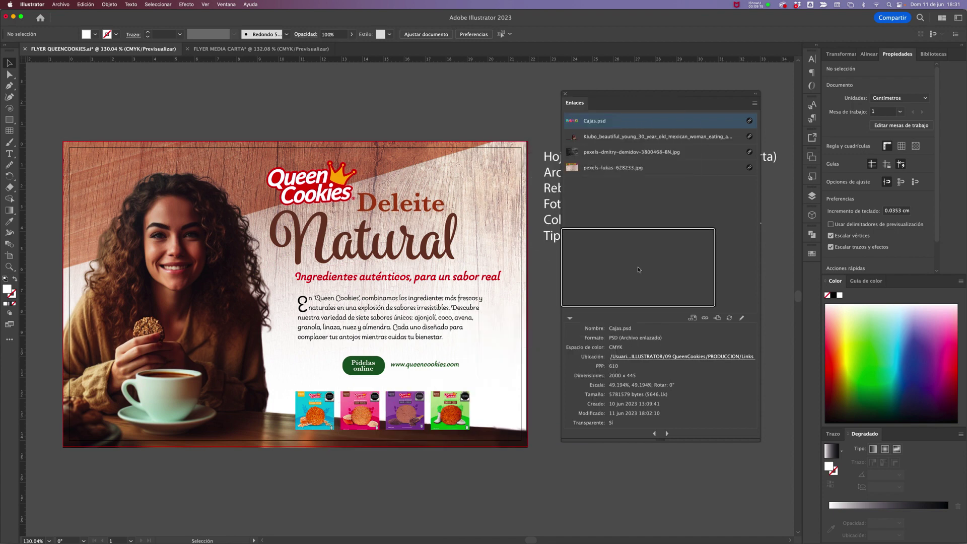
click(569, 318)
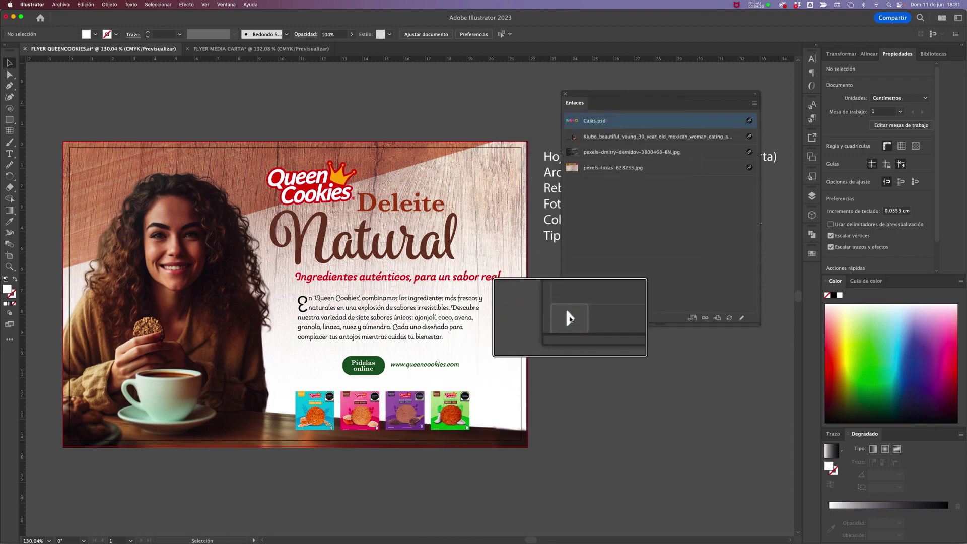
click(570, 318)
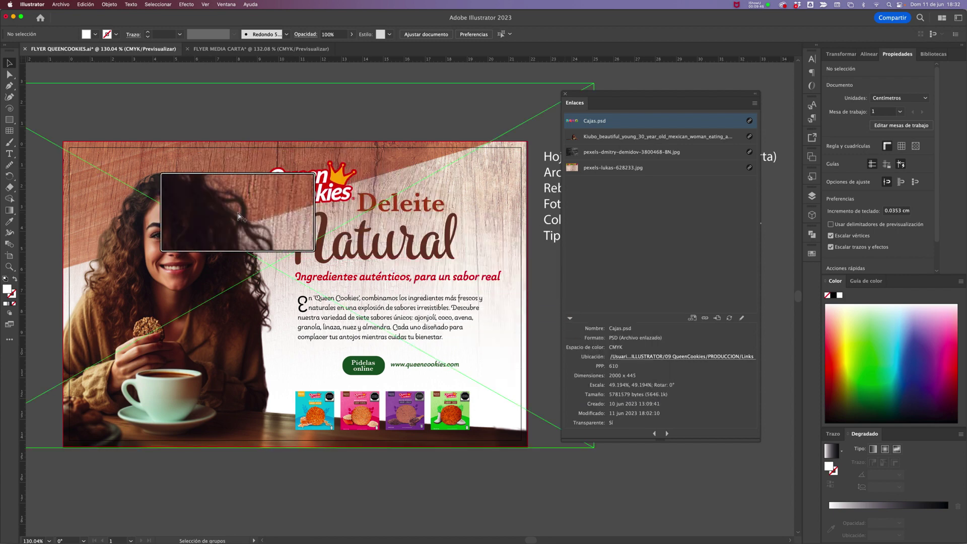
Step: Select the cookie boxes and the woman's photo on the flyer to identify their linked files, ending with the boxes selected
key(alt+super+8)
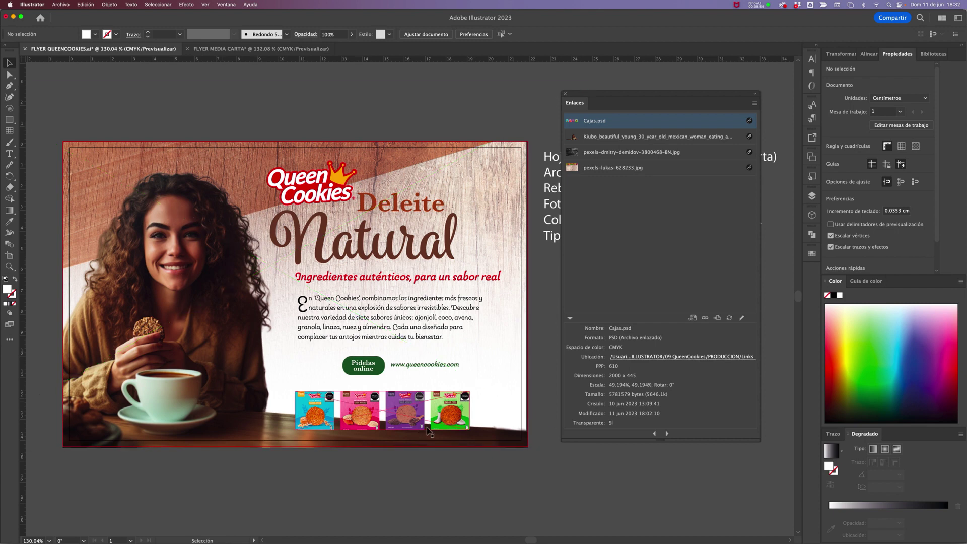
click(466, 463)
click(452, 408)
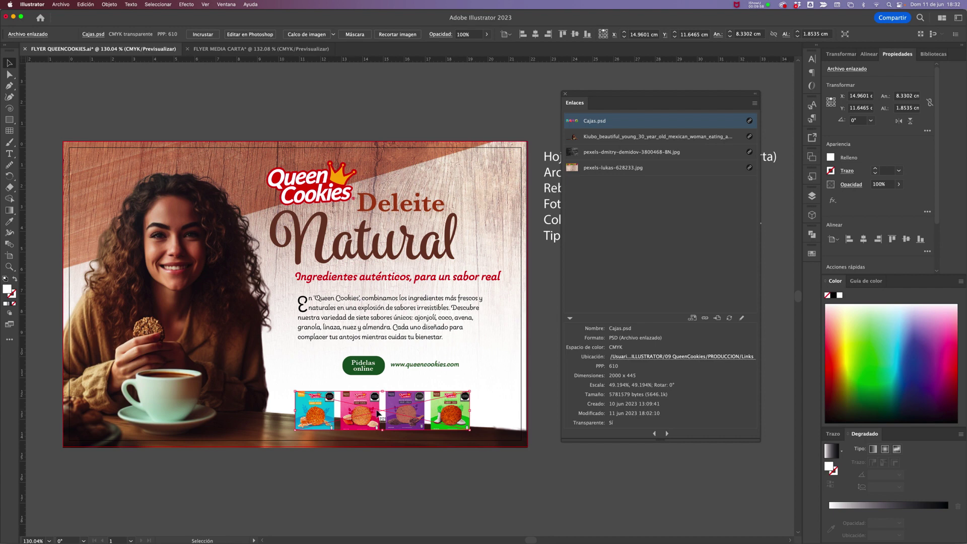
click(235, 304)
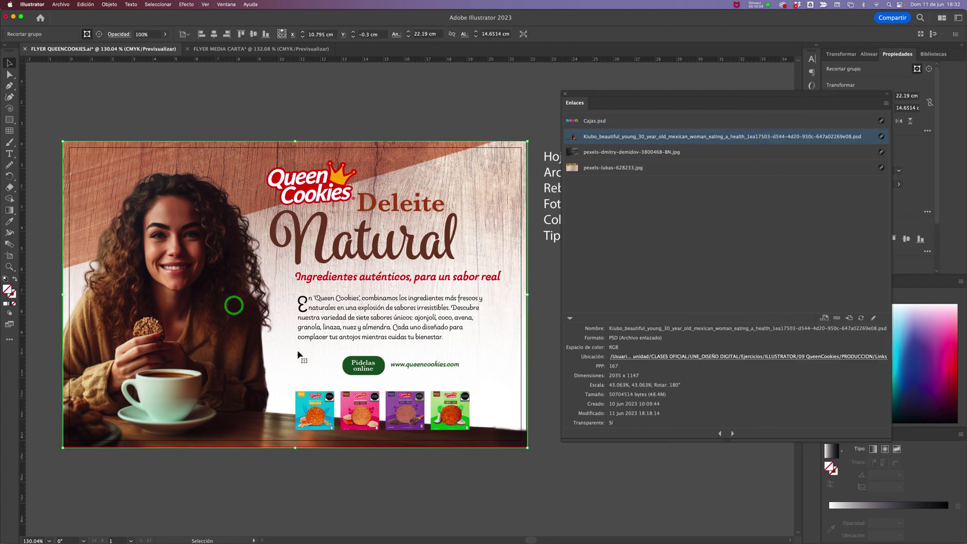
click(437, 470)
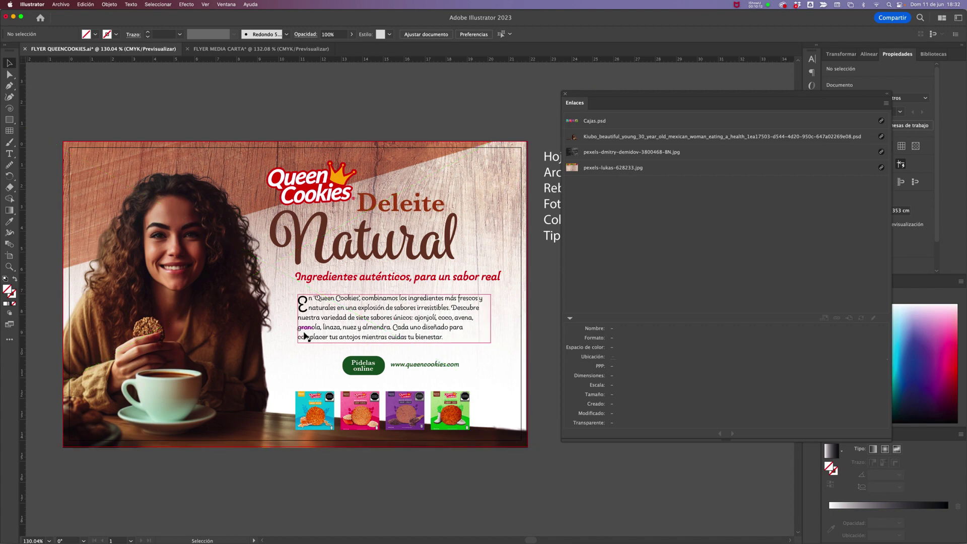
click(371, 403)
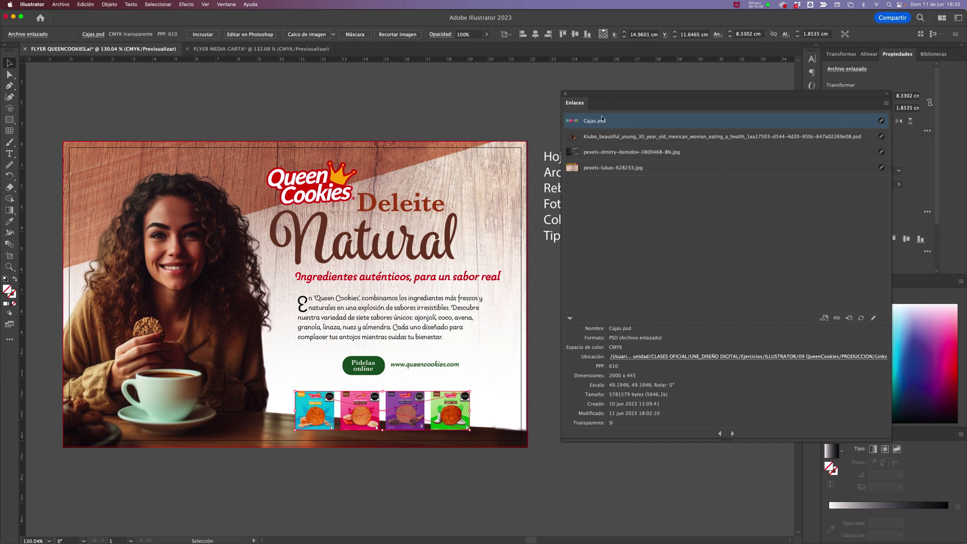
Step: Check the color space and effective PPP resolution of the linked Cajas.psd
key(alt+super+8)
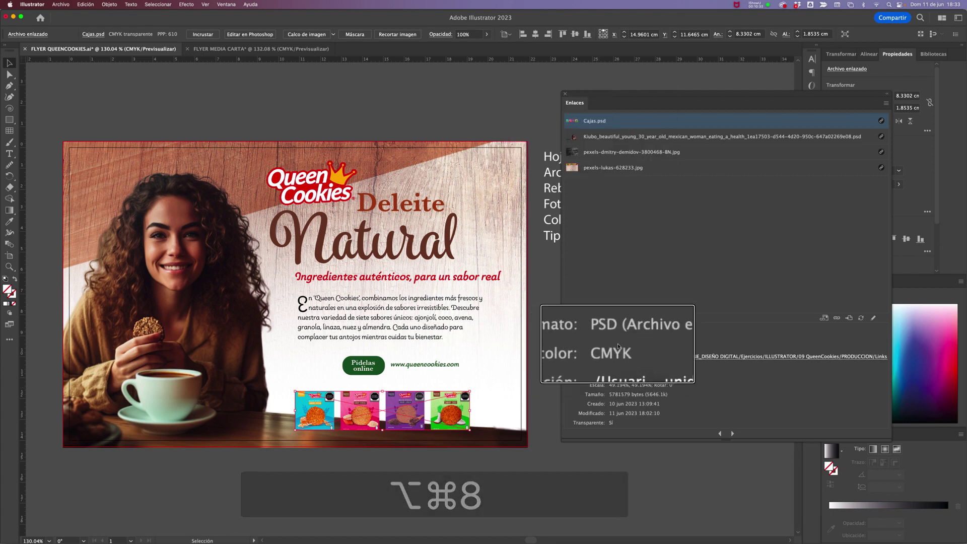
key(alt+super+8)
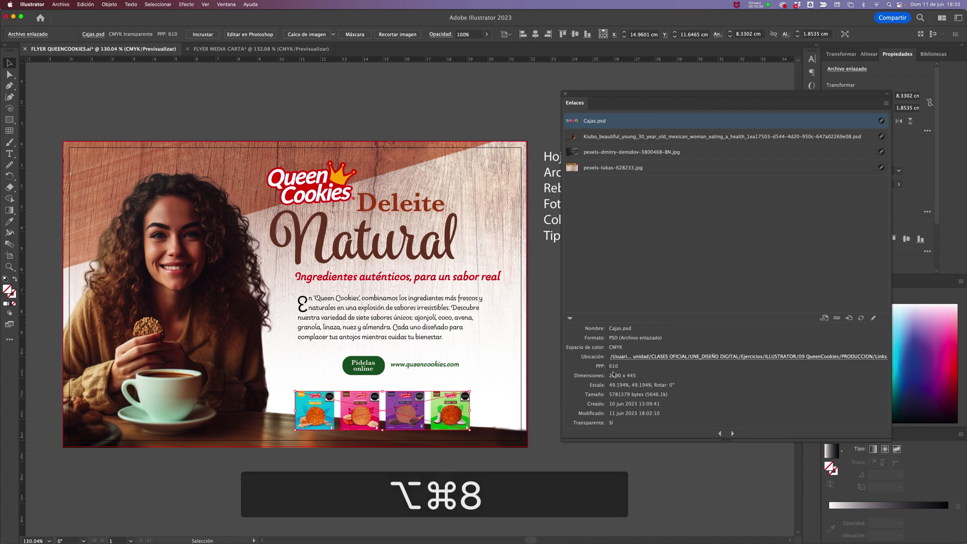
key(alt+super+8)
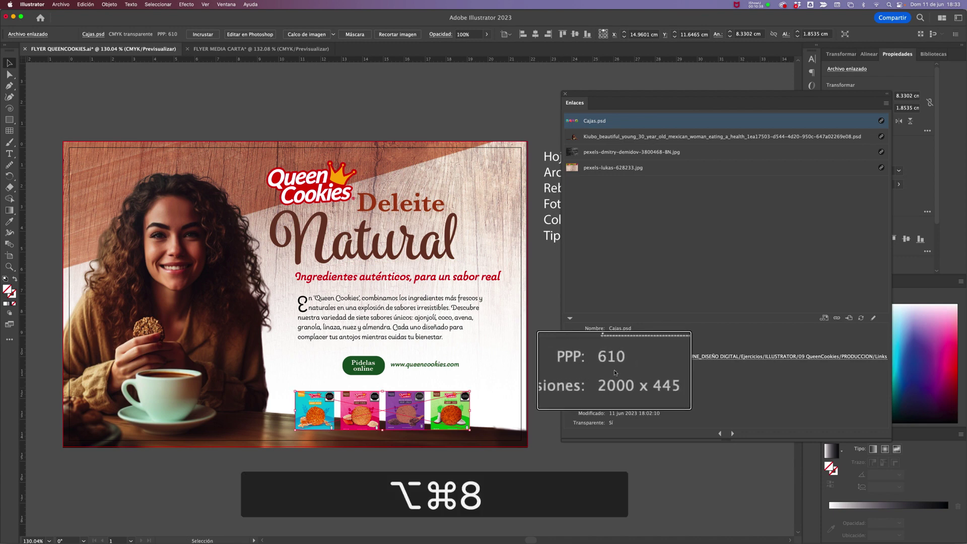
key(alt+super+8)
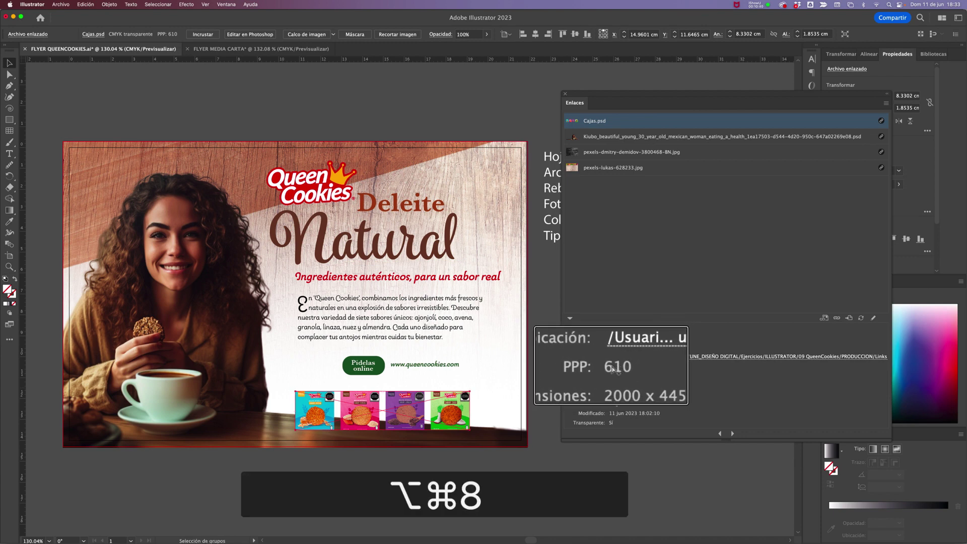
key(alt+super+8)
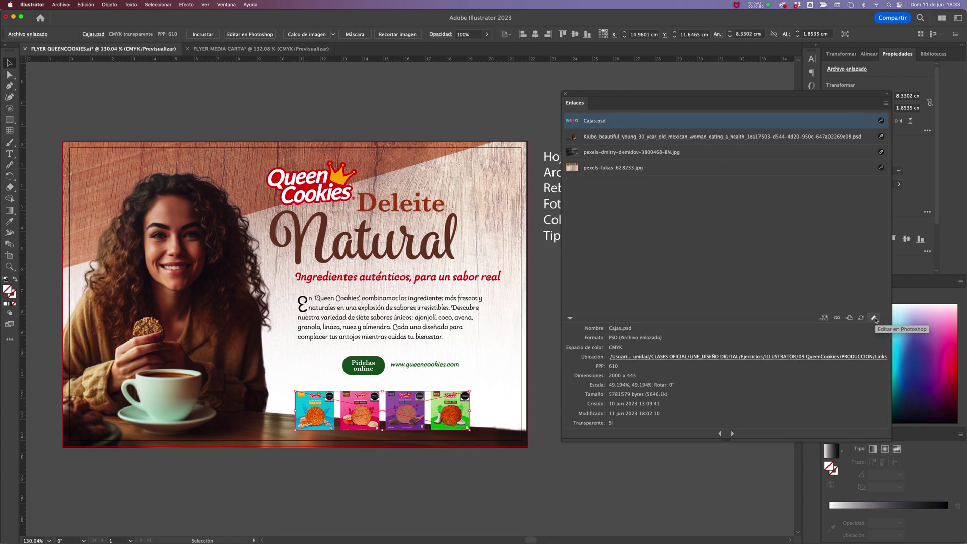
Step: Open the linked Cajas.psd for editing in Photoshop
key(alt+super+8)
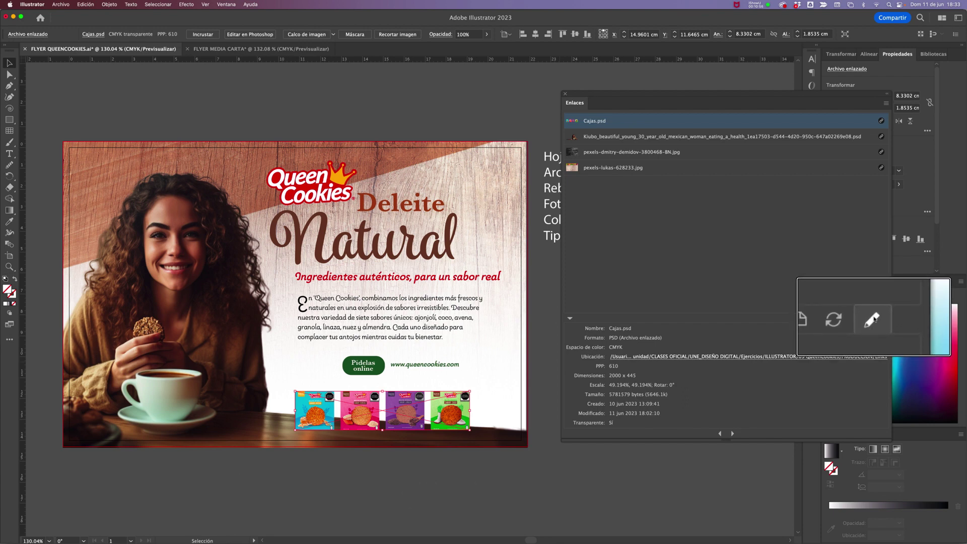
click(874, 319)
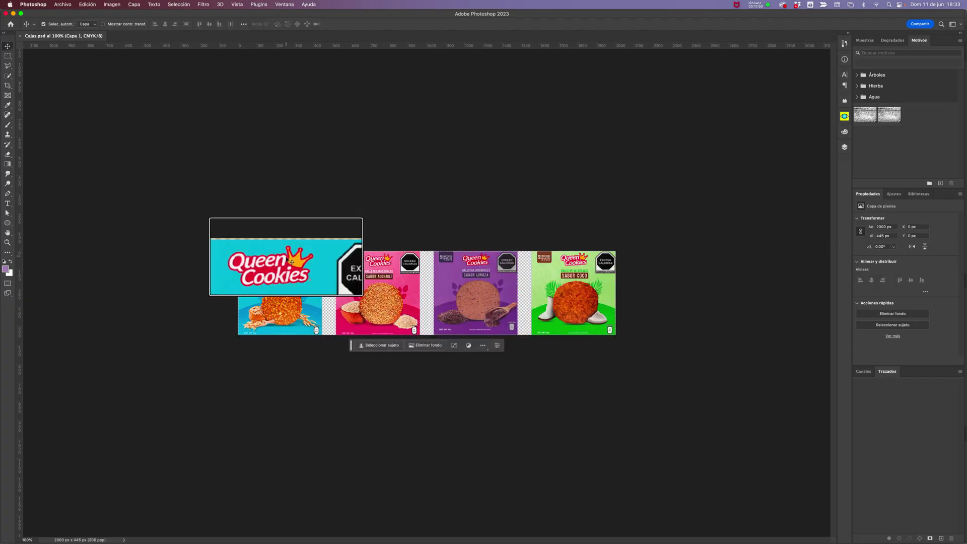
key(alt+super+8)
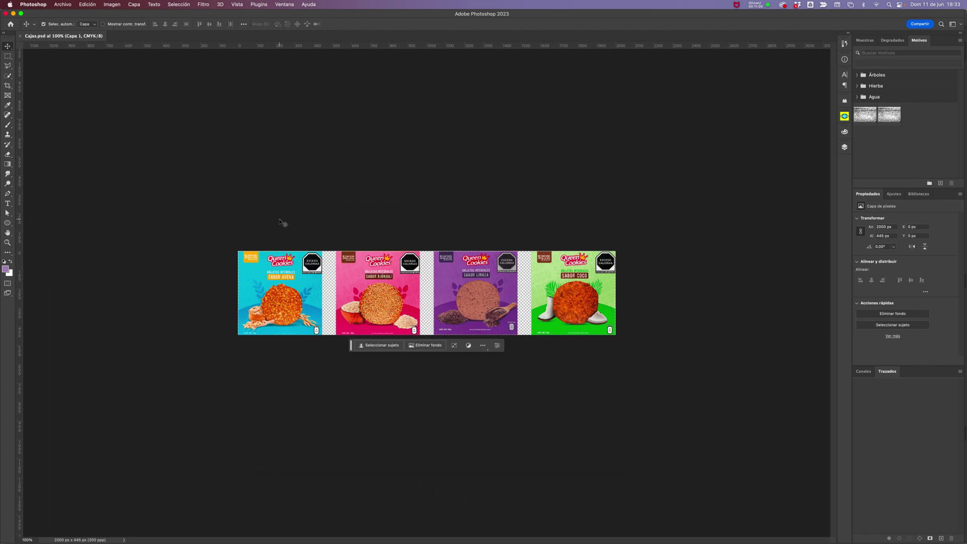
Step: Check which color mode Cajas.psd uses, without changing it
click(113, 5)
mouse_move(115, 17)
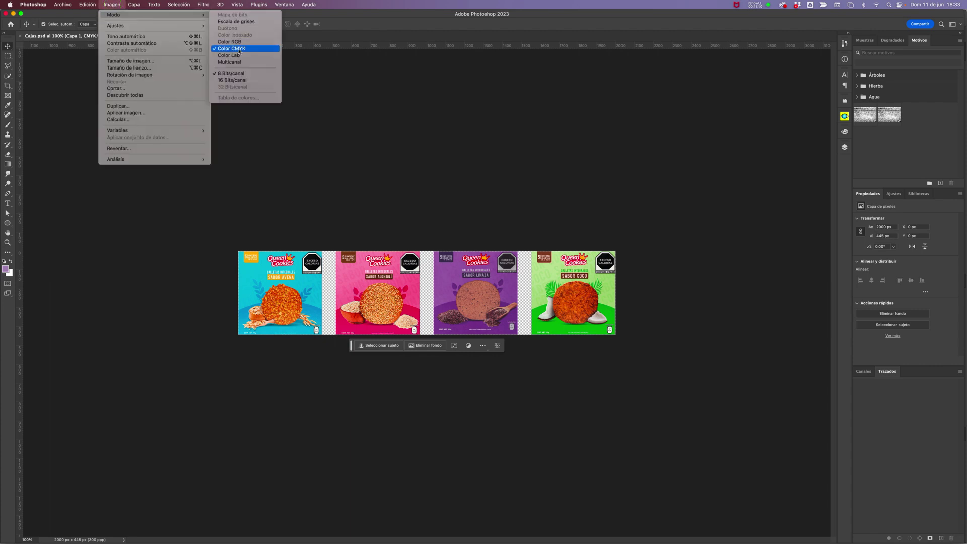
key(alt+super+8)
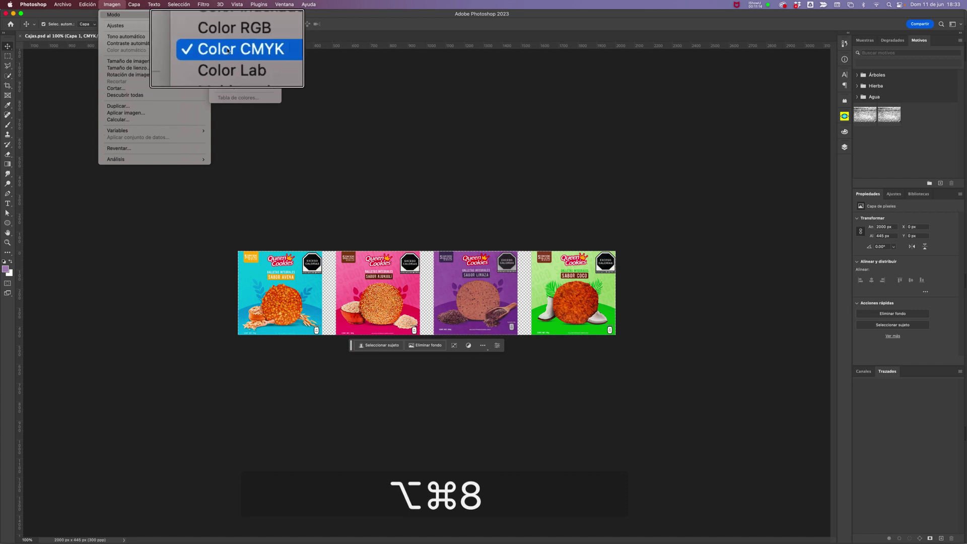
key(alt+super+8)
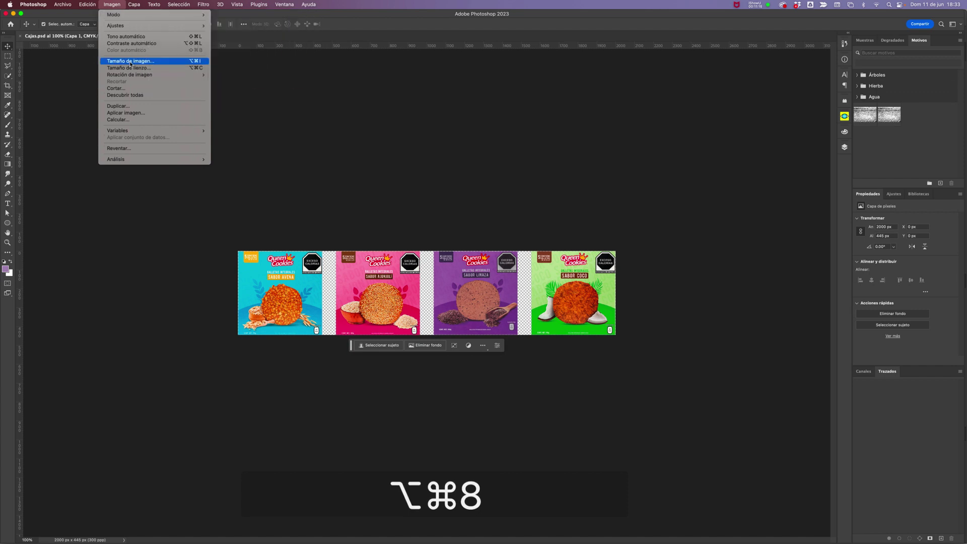
Step: Check the resolution of Cajas.psd in the Image Size settings, and cancel without changes
key(alt+super+8)
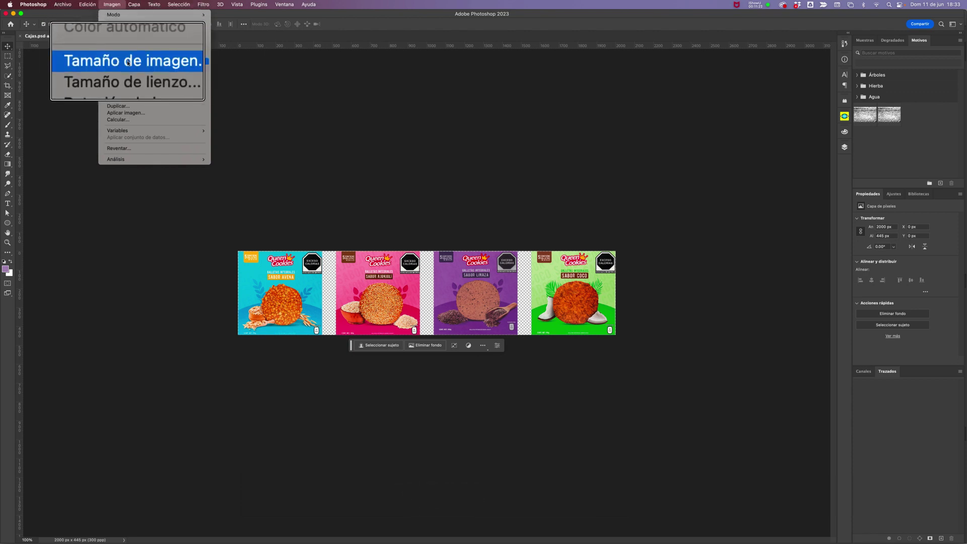
click(128, 62)
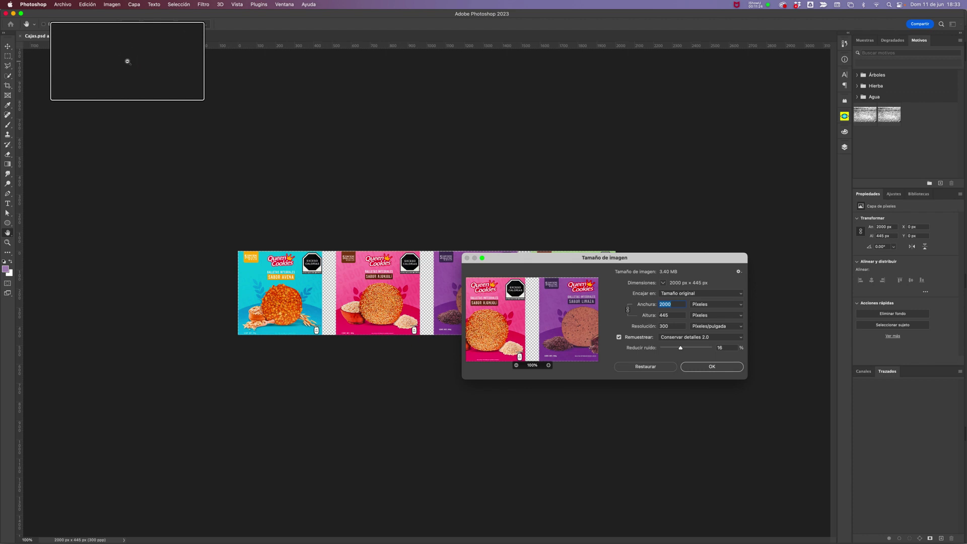
key(alt+super+8)
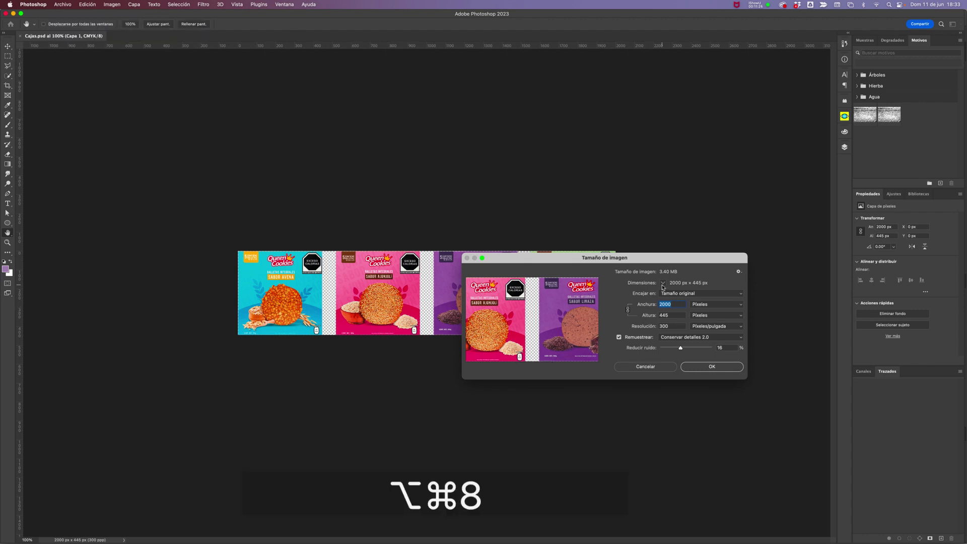
key(alt+super+8)
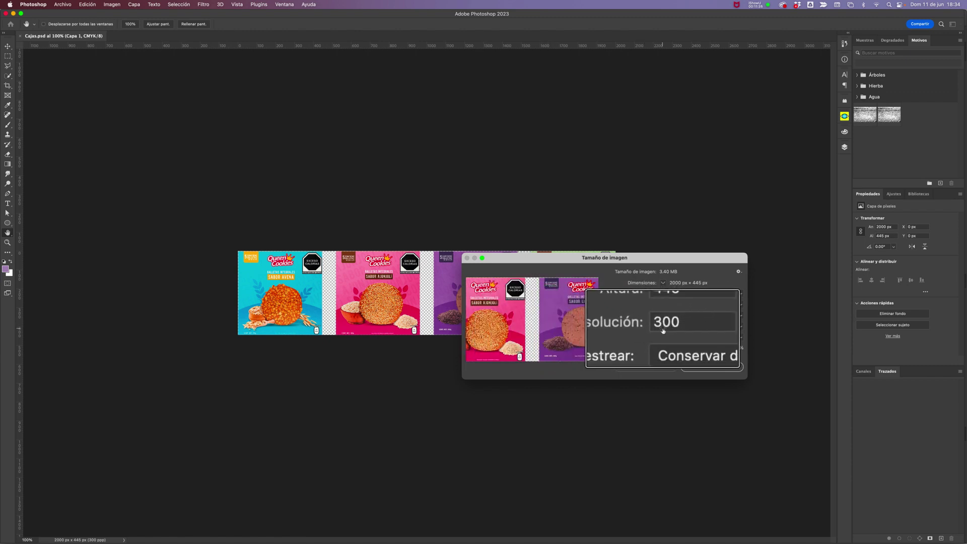
key(alt+super+8)
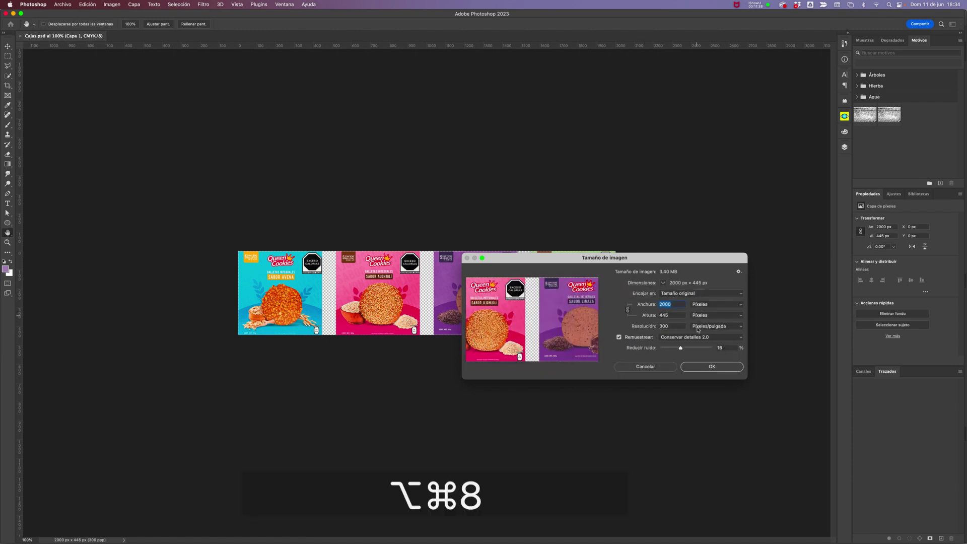
click(654, 368)
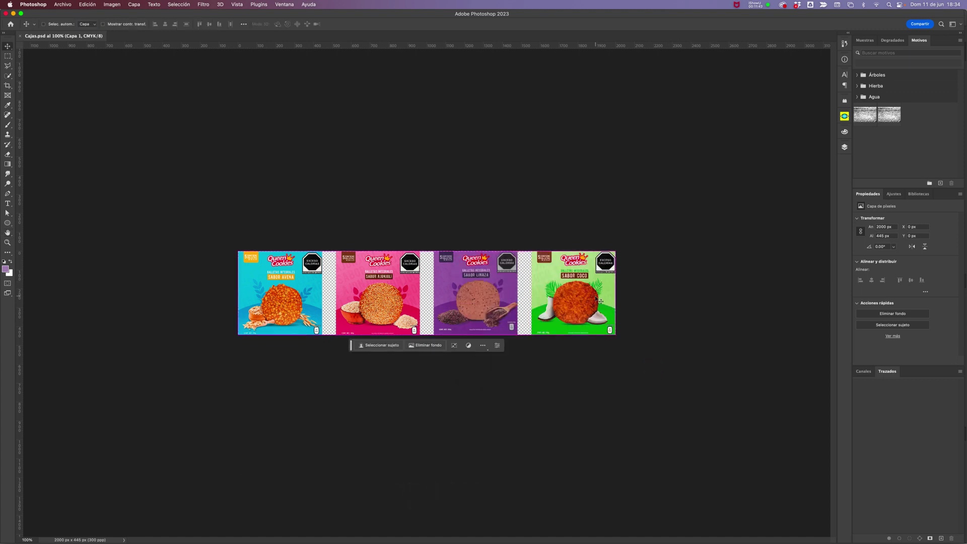
Step: Close Cajas.psd in Photoshop and return to the flyer document in Illustrator
click(63, 5)
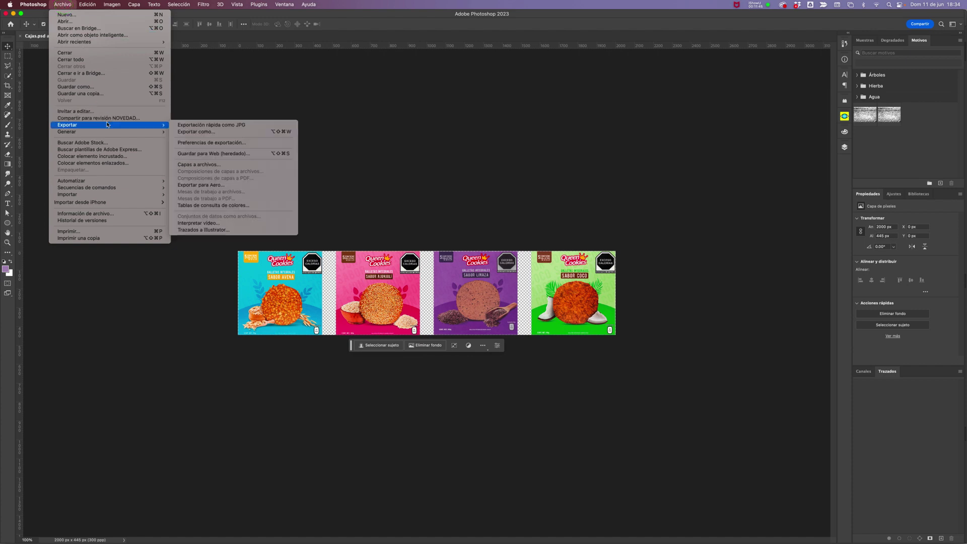
click(77, 52)
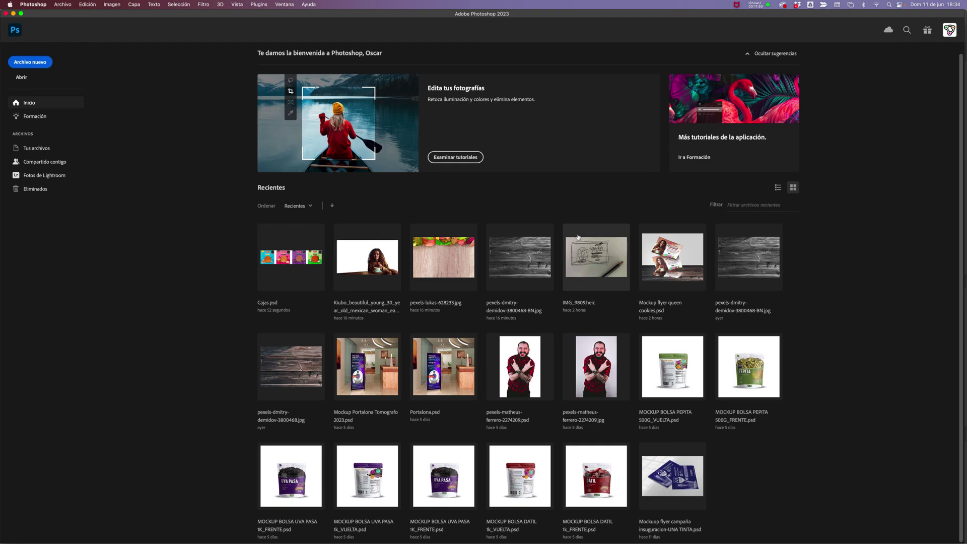
key(ctrl+Up)
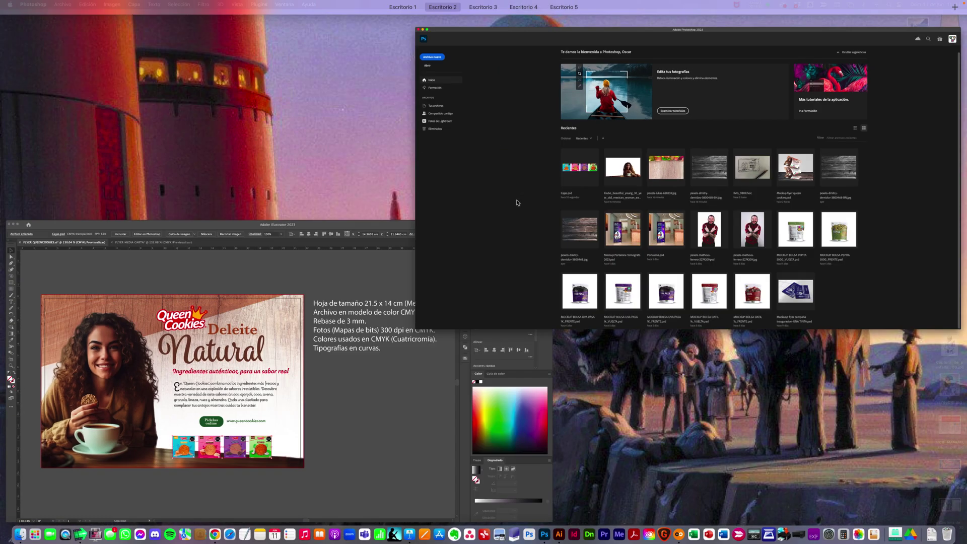
click(374, 339)
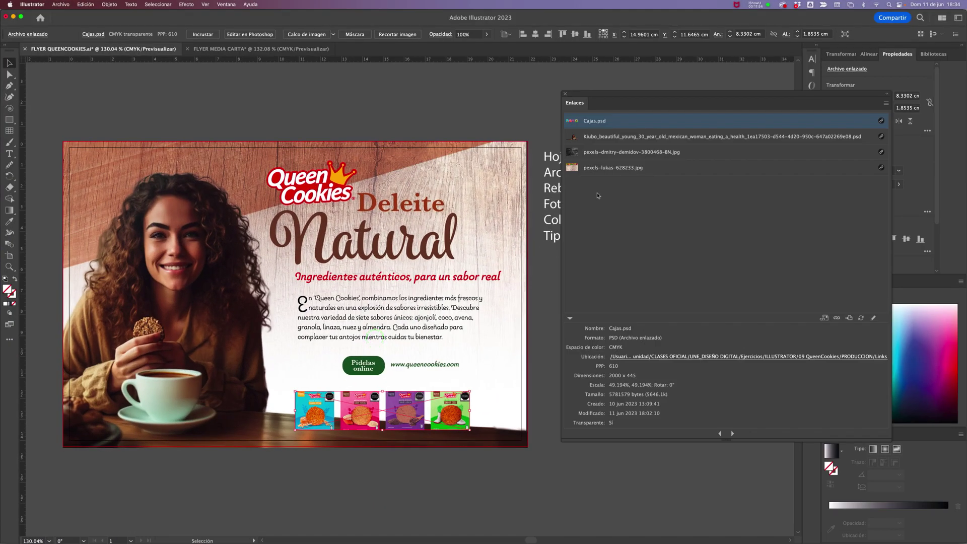
Step: Check the color space and effective PPP resolution of the linked PSD photo of the woman
click(618, 137)
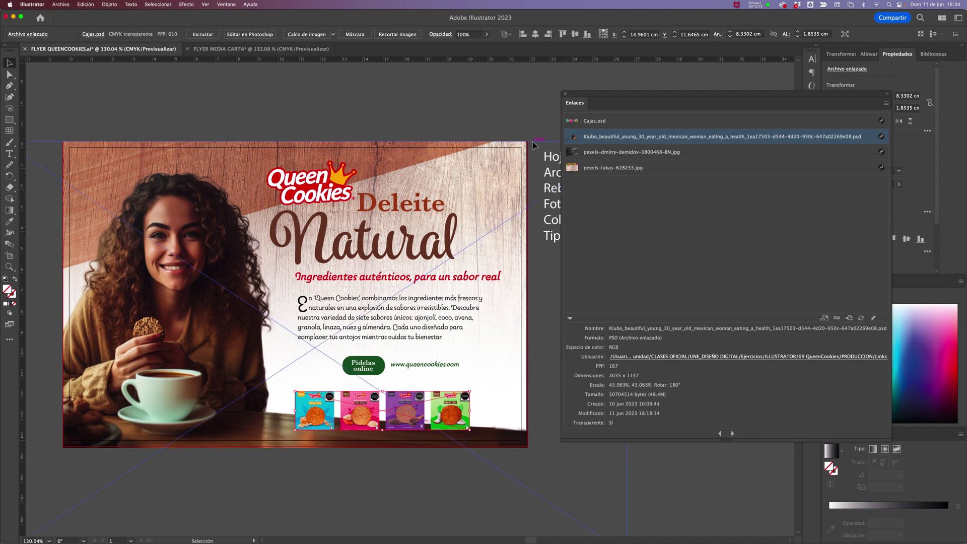
drag(560, 141, 473, 141)
key(alt+super+8)
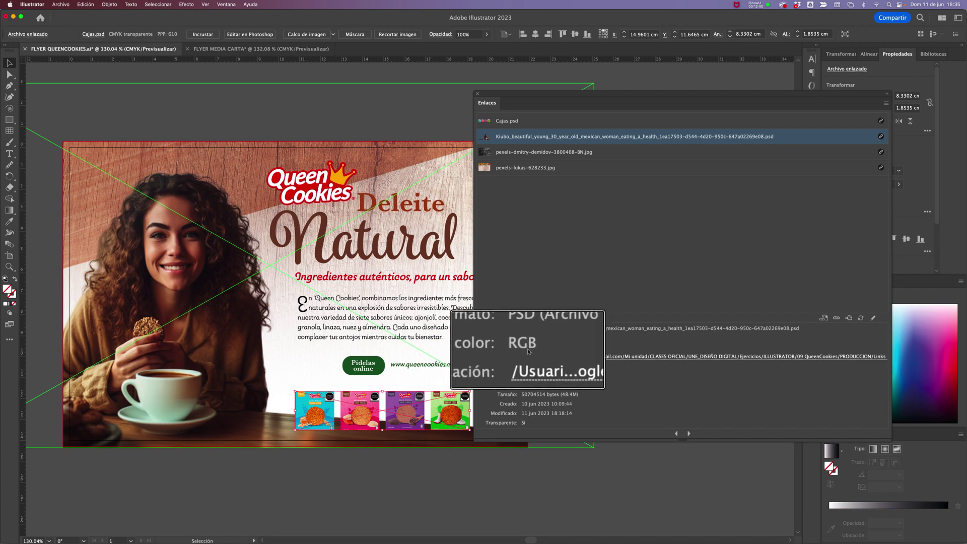
key(a)
key(v)
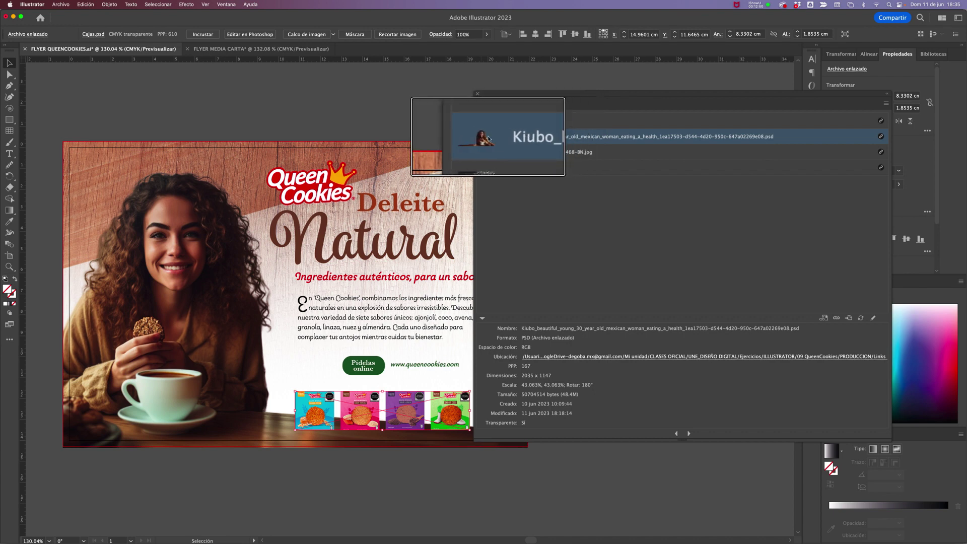
Step: Open the linked photo of the woman for editing in Photoshop, show its layers and compare it with its placement in the flyer
click(873, 319)
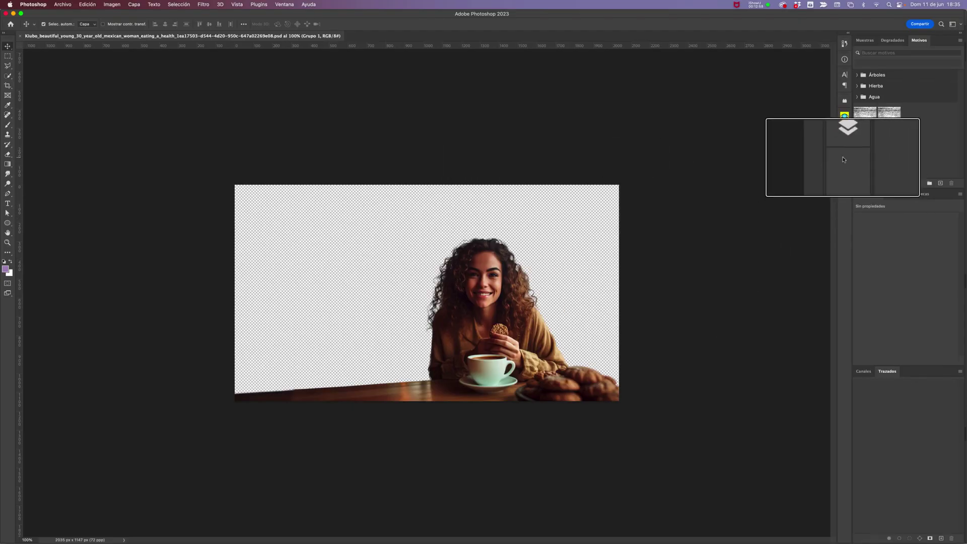
click(846, 147)
drag(737, 136, 663, 121)
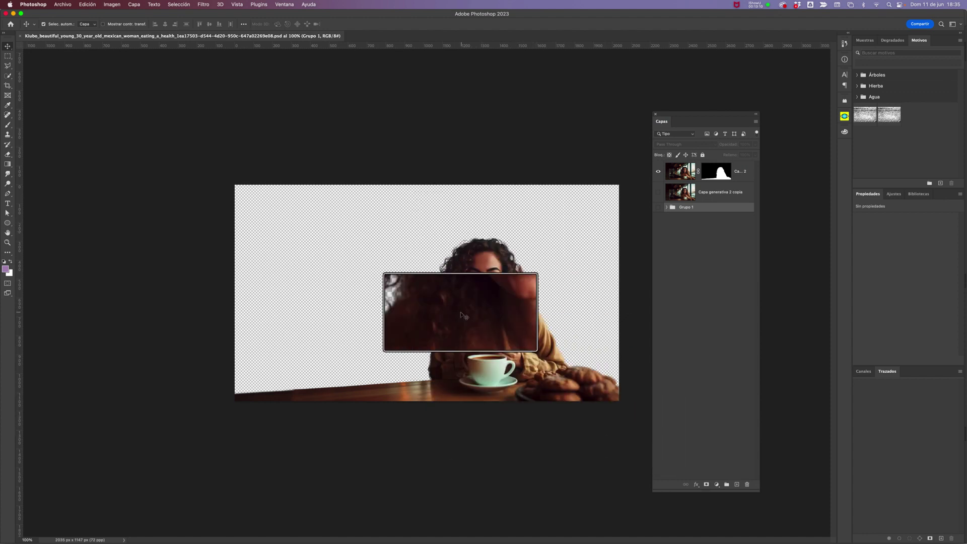
key(ctrl+Up)
click(203, 357)
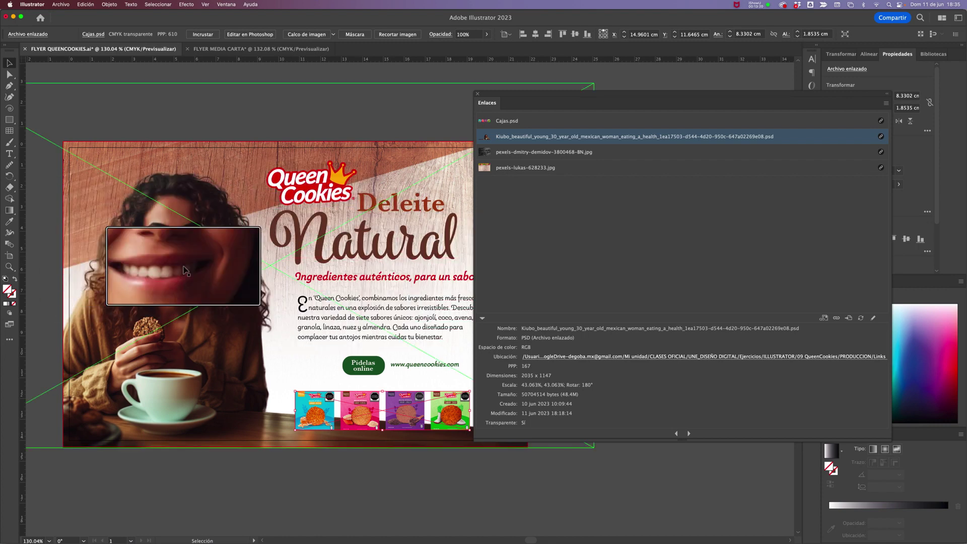
key(super+Tab)
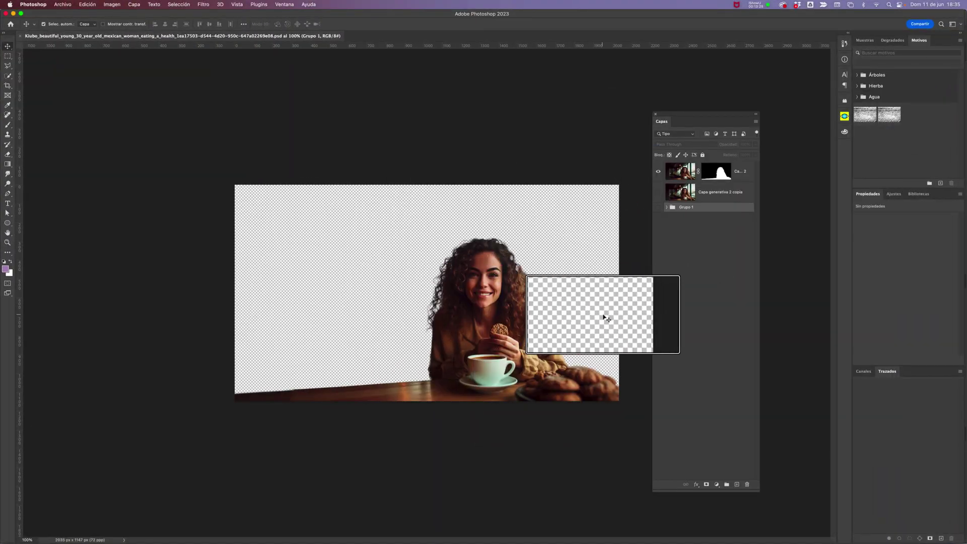
Step: Toggle the visibility of Capa generativa 2 copia to compare the original photo with the masked cutout, and inspect the layer mask
click(657, 192)
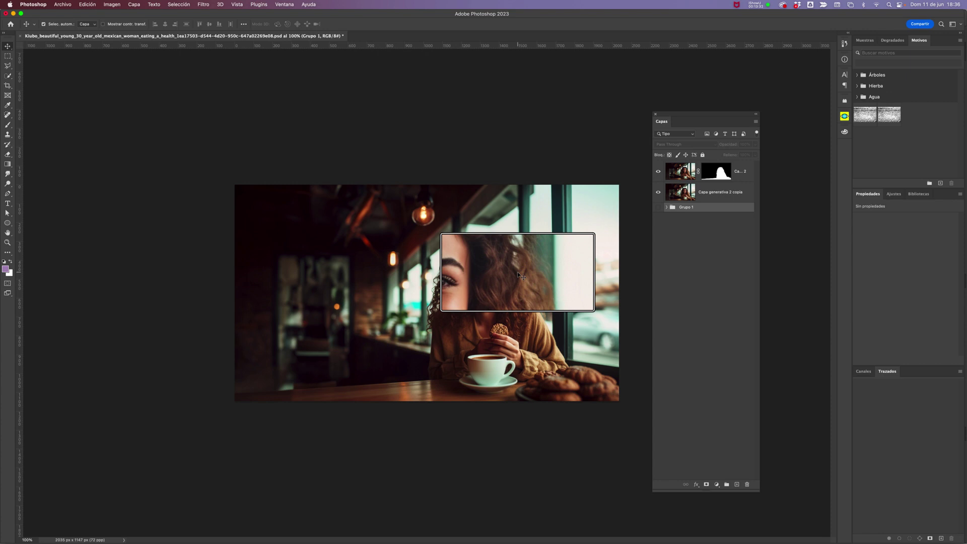
key(alt+super+8)
key(super+space)
drag(447, 308, 499, 305)
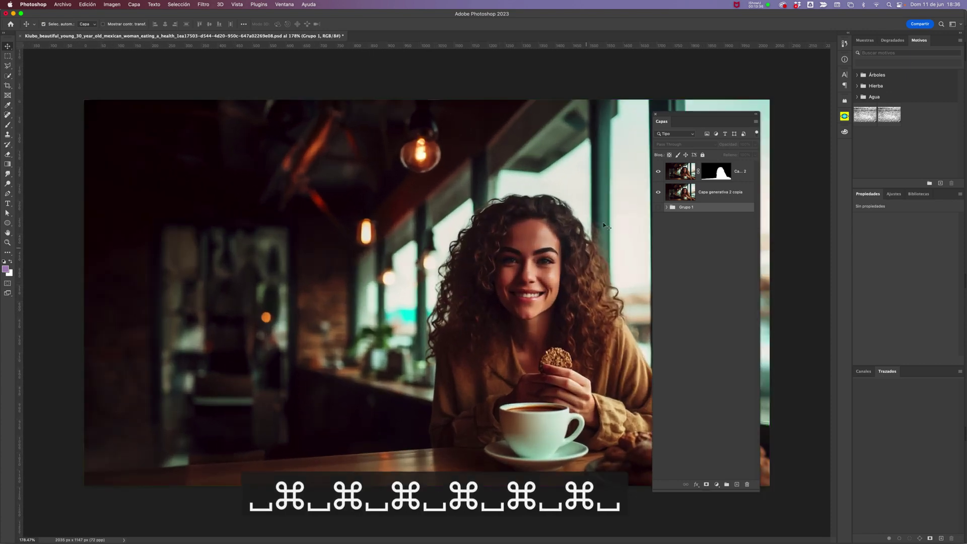
click(658, 192)
click(505, 220)
click(476, 215)
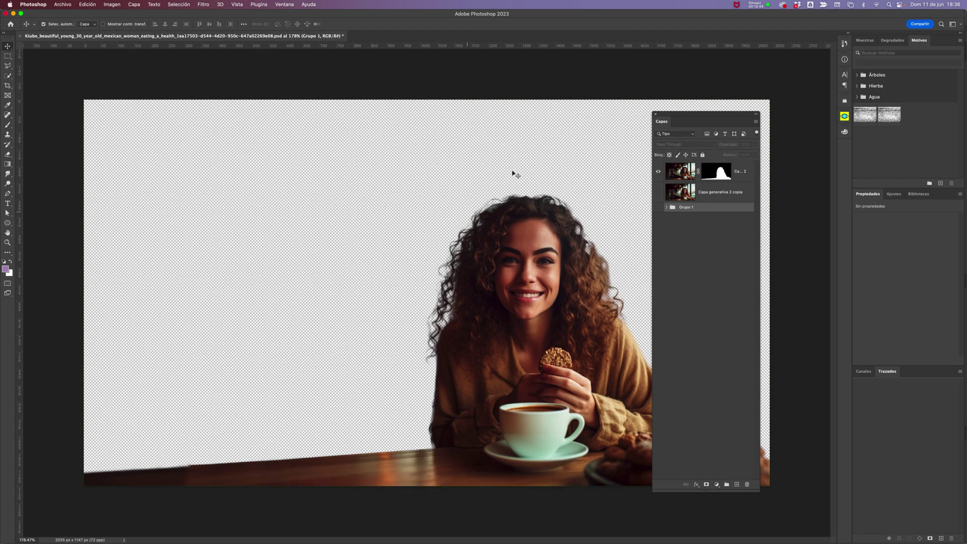
click(658, 191)
click(658, 192)
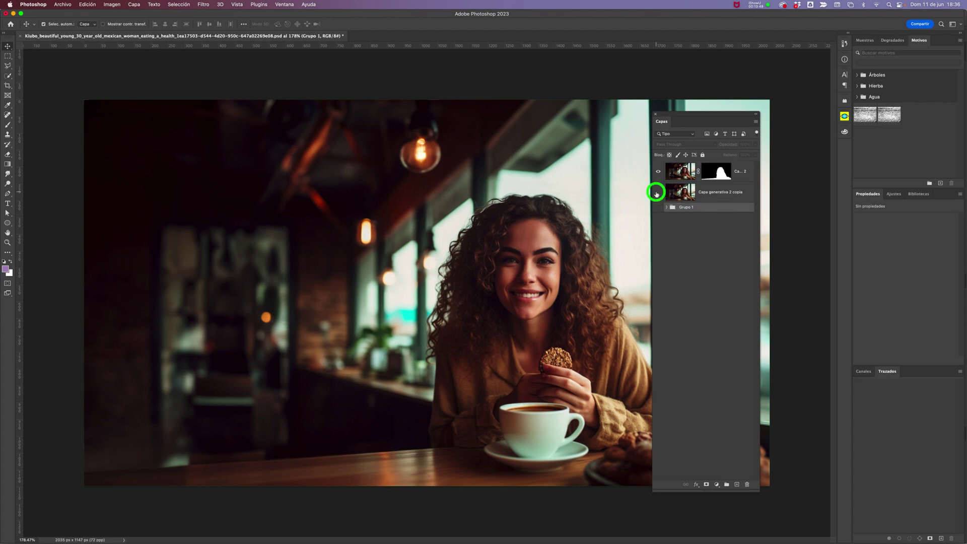
click(658, 192)
click(658, 193)
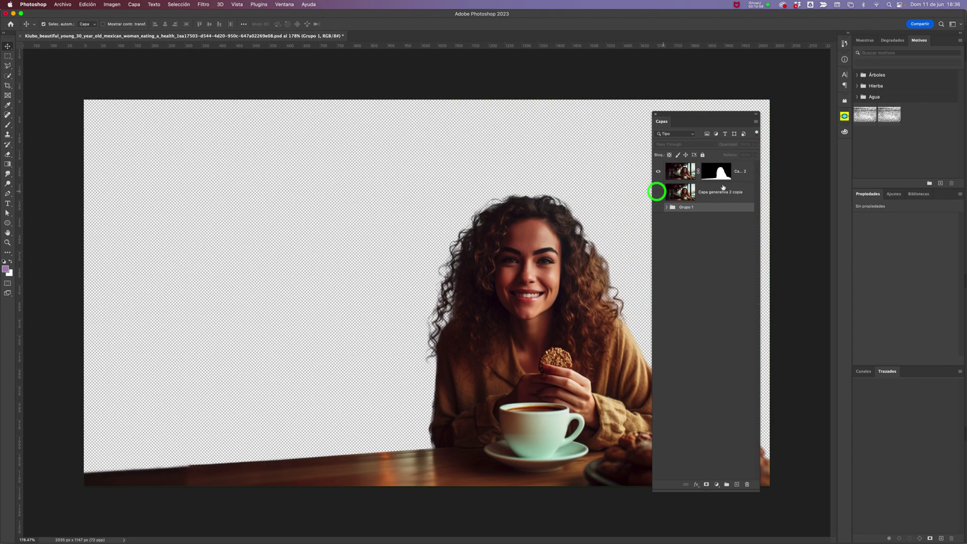
key(alt+super+8)
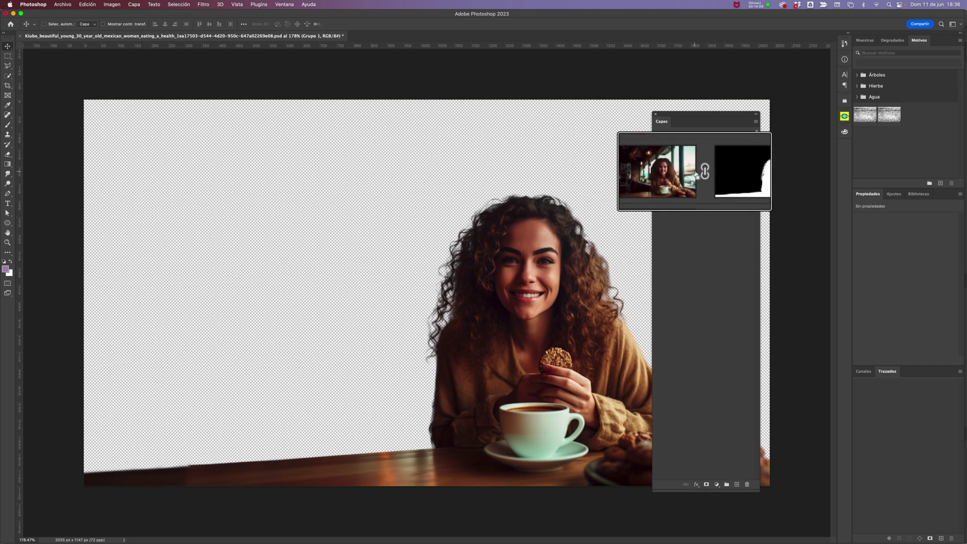
key(alt+super+8)
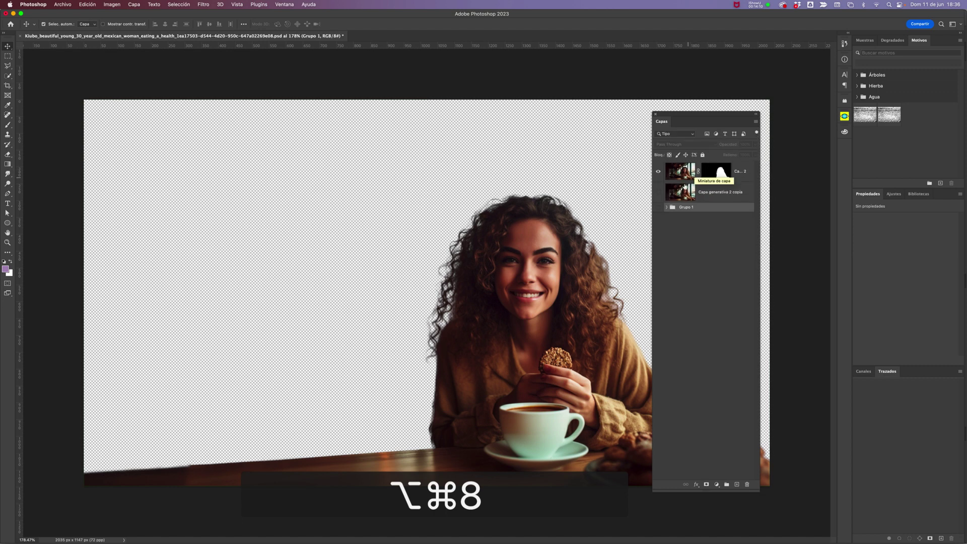
Step: Convert the woman photo to CMYK color without merging layers or rasterizing smart objects, and check the resulting color mode
click(110, 6)
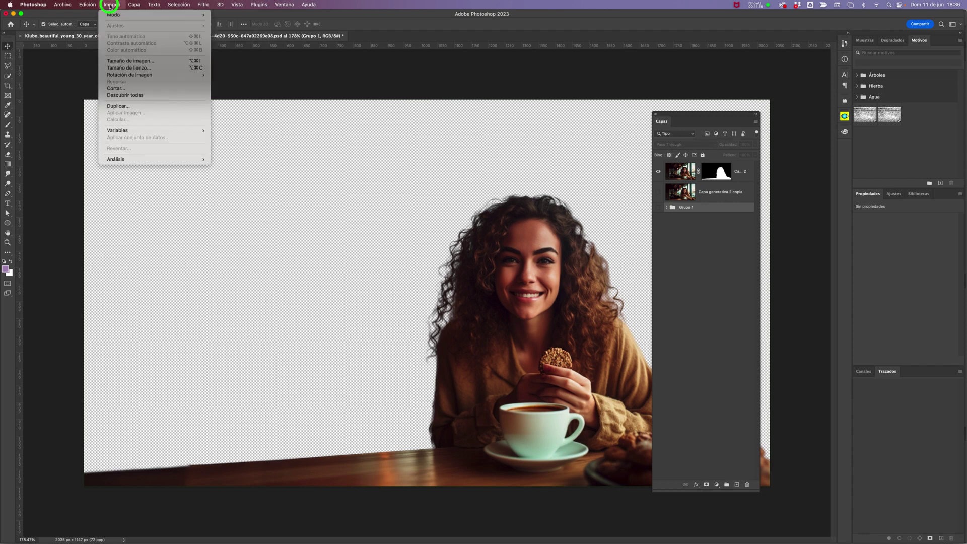
mouse_move(112, 17)
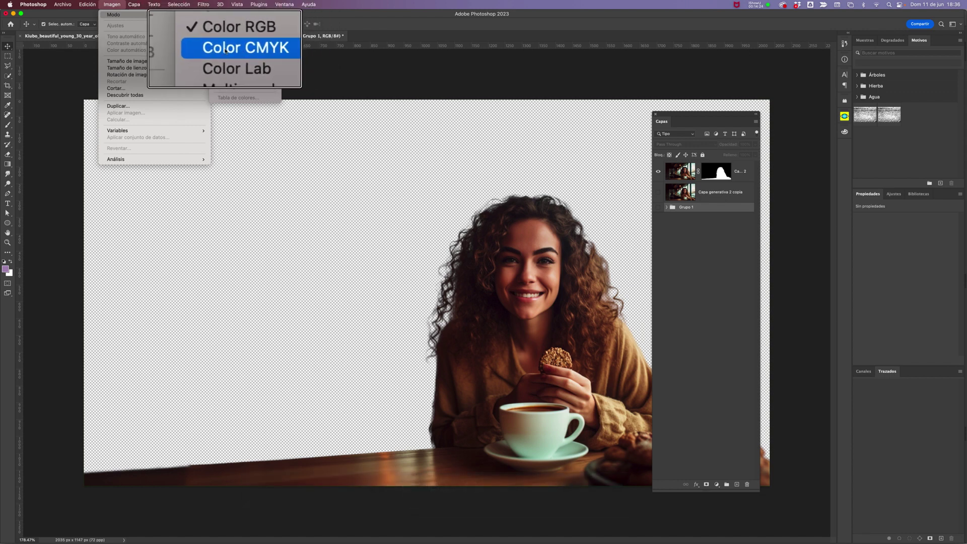
click(227, 50)
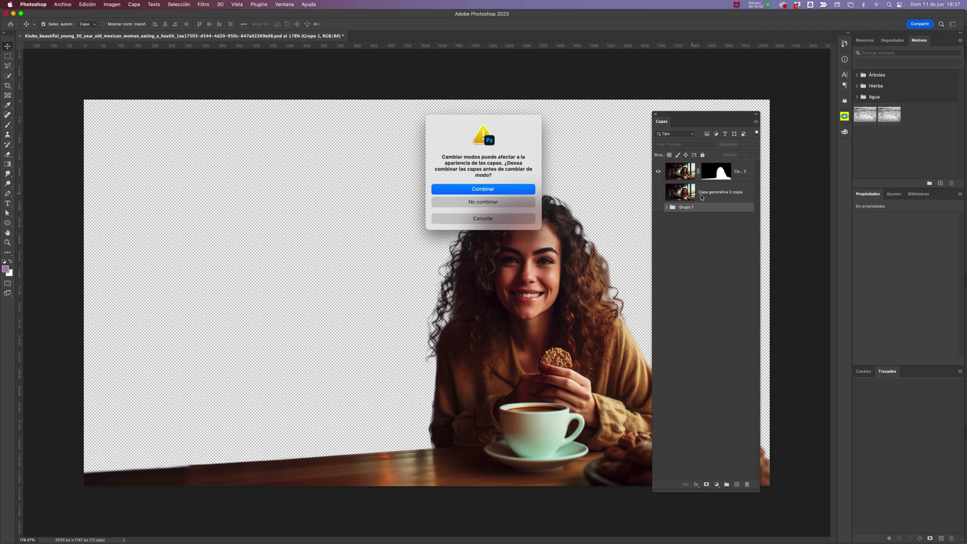
click(477, 203)
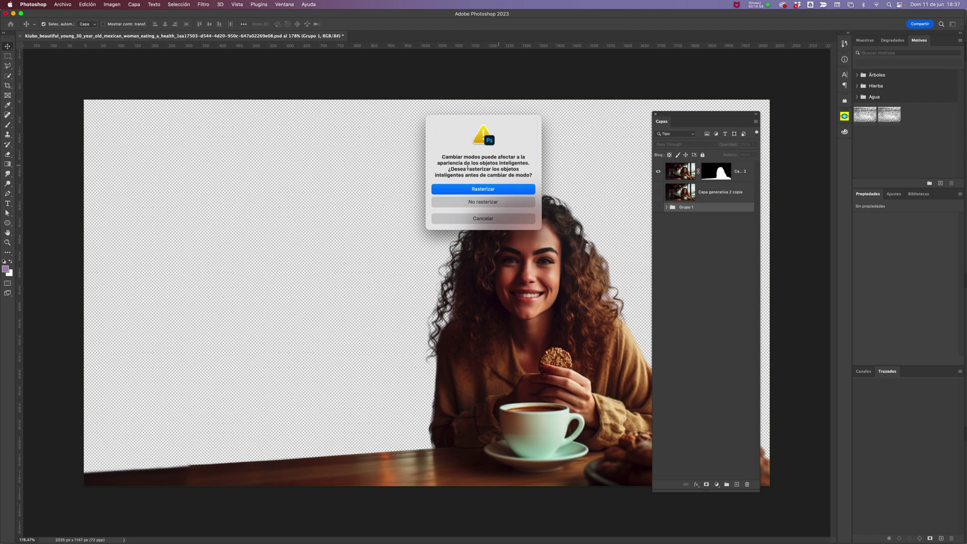
click(484, 202)
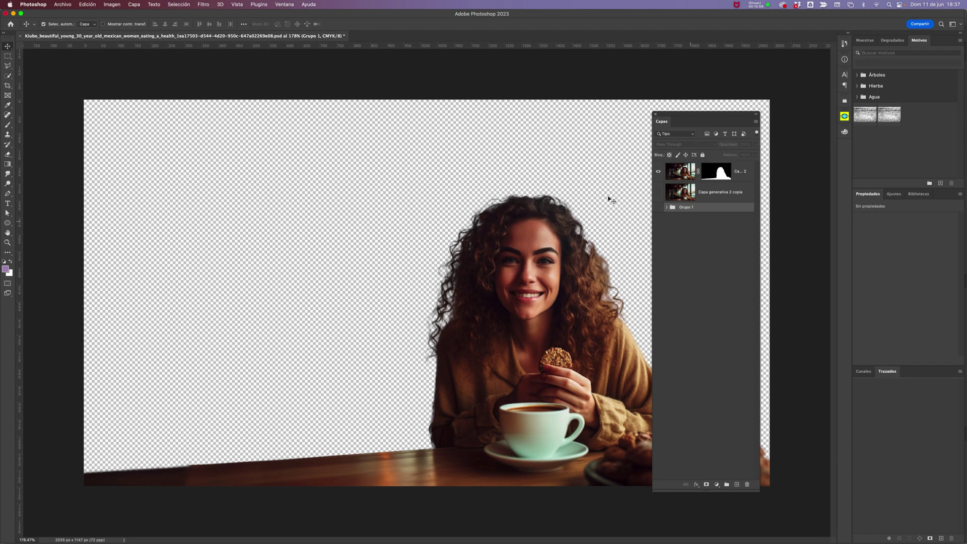
click(108, 5)
mouse_move(115, 16)
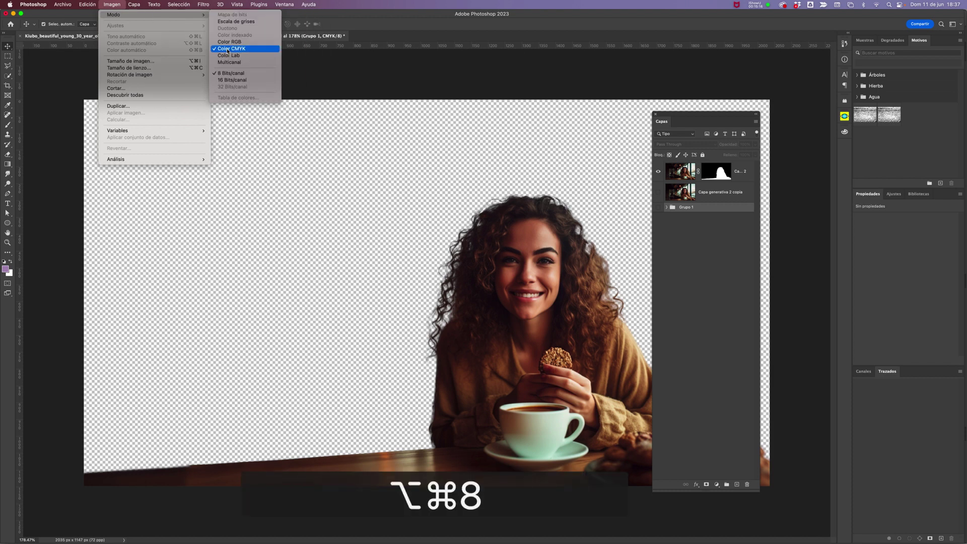
click(702, 235)
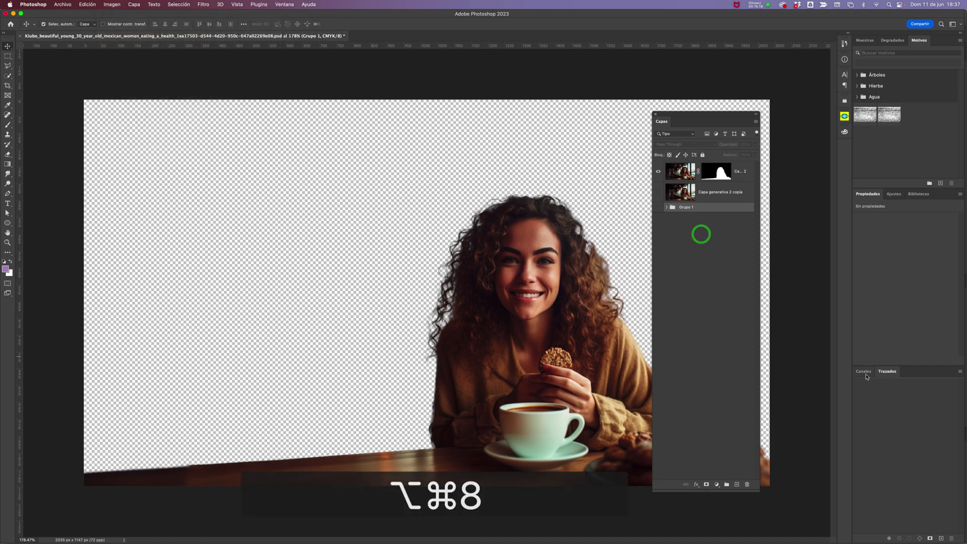
Step: Show the photo's color channels in a floating, enlarged list and toggle Cian, Magenta, Amarillo and Negro to examine each ink's contribution
drag(864, 375, 513, 106)
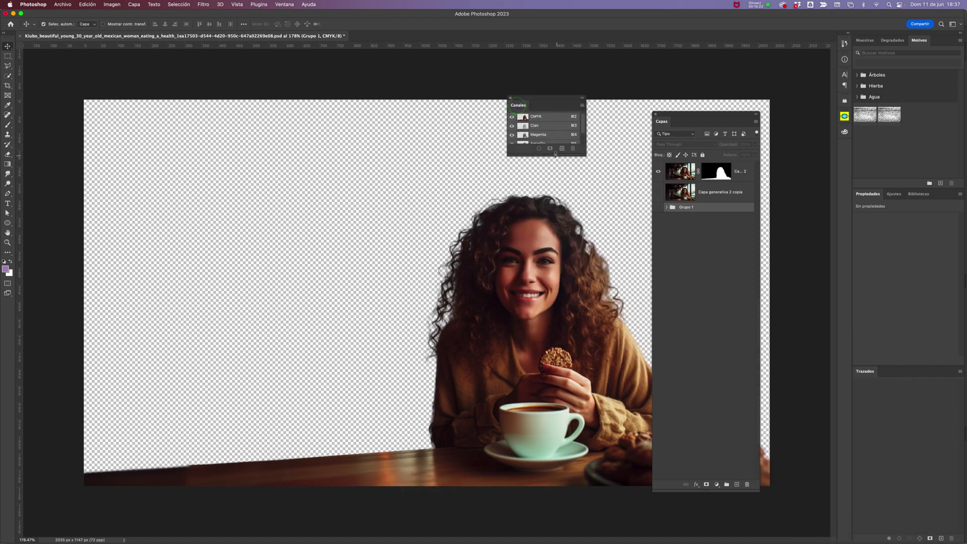
drag(555, 154, 558, 201)
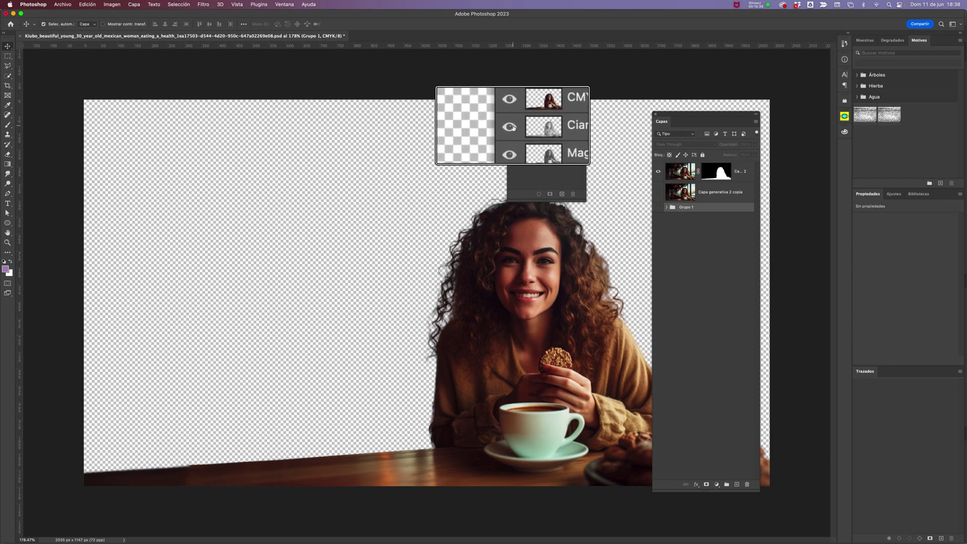
click(512, 127)
click(511, 136)
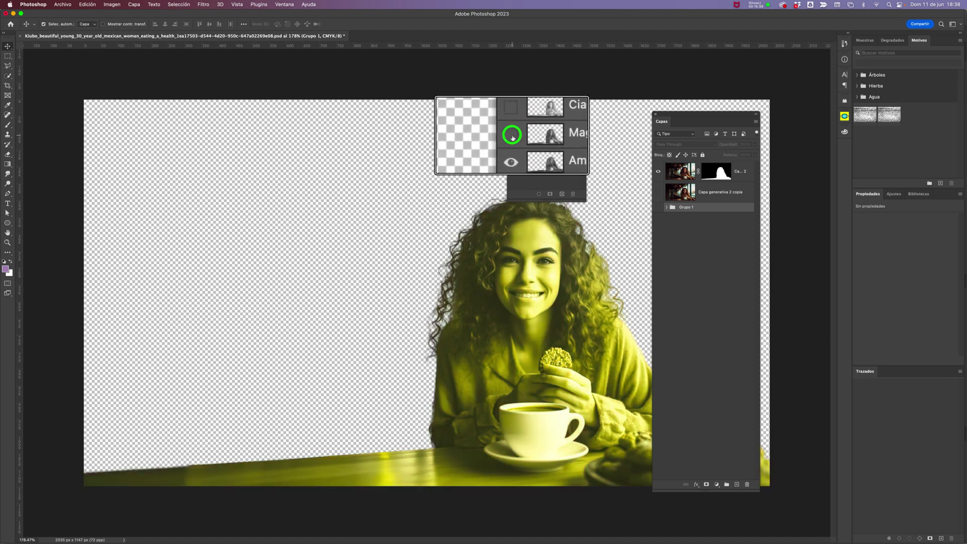
click(512, 145)
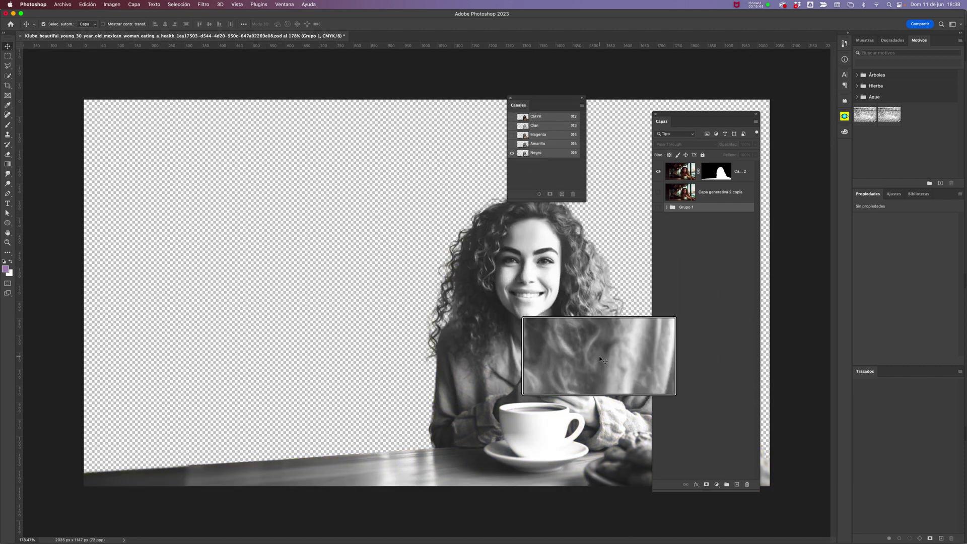
click(512, 144)
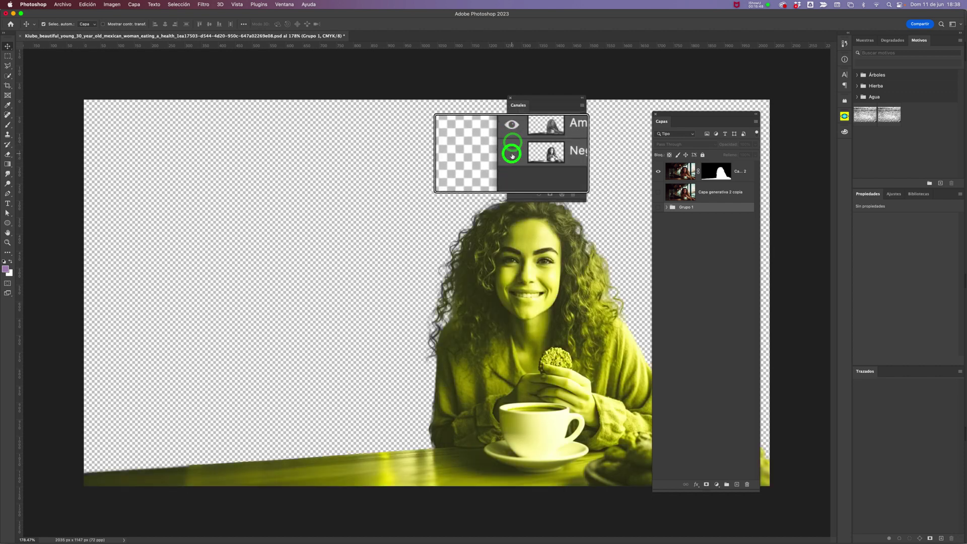
click(513, 153)
click(512, 153)
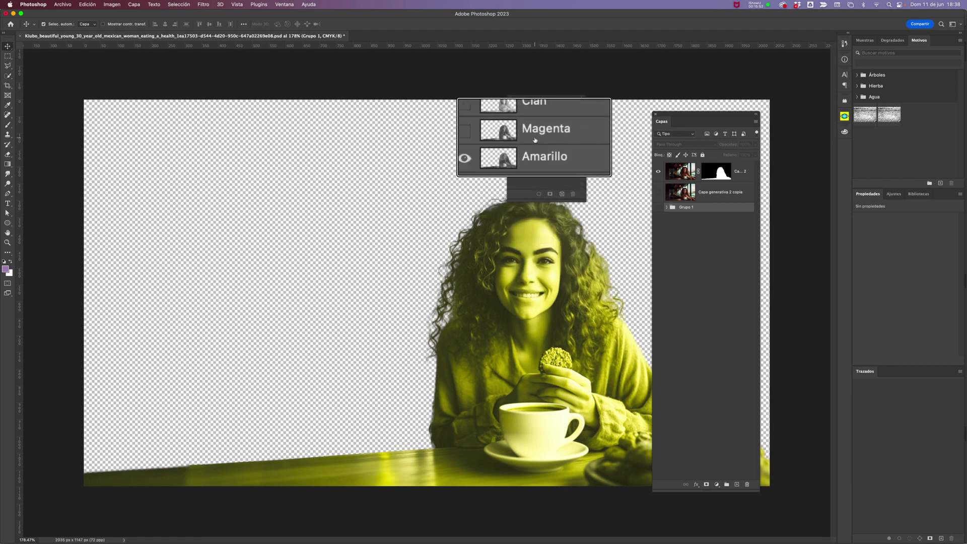
click(511, 134)
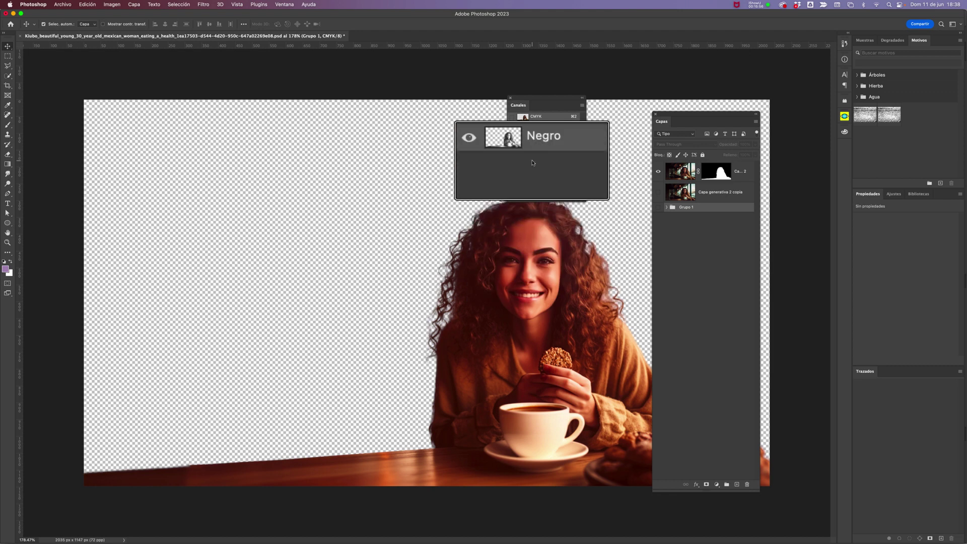
click(512, 125)
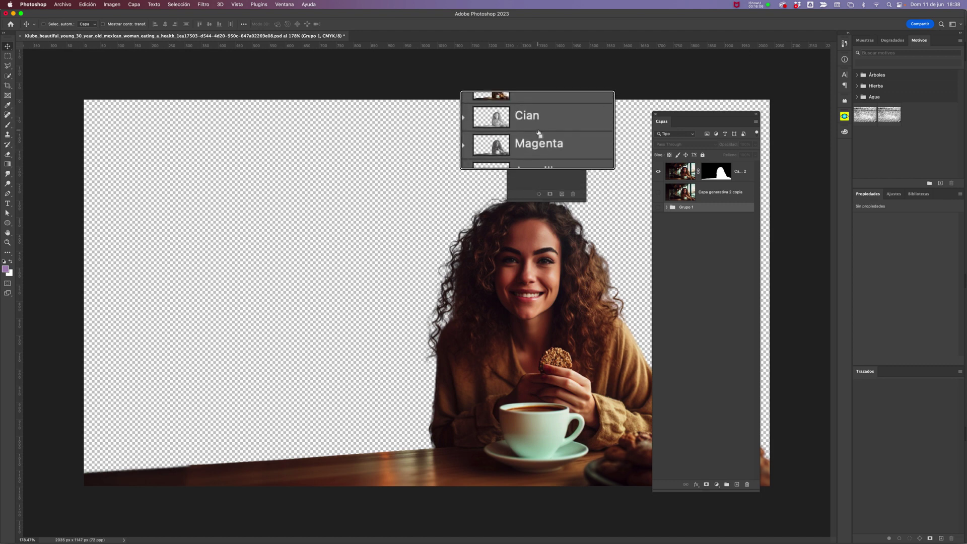
key(alt+super+8)
drag(555, 99, 607, 110)
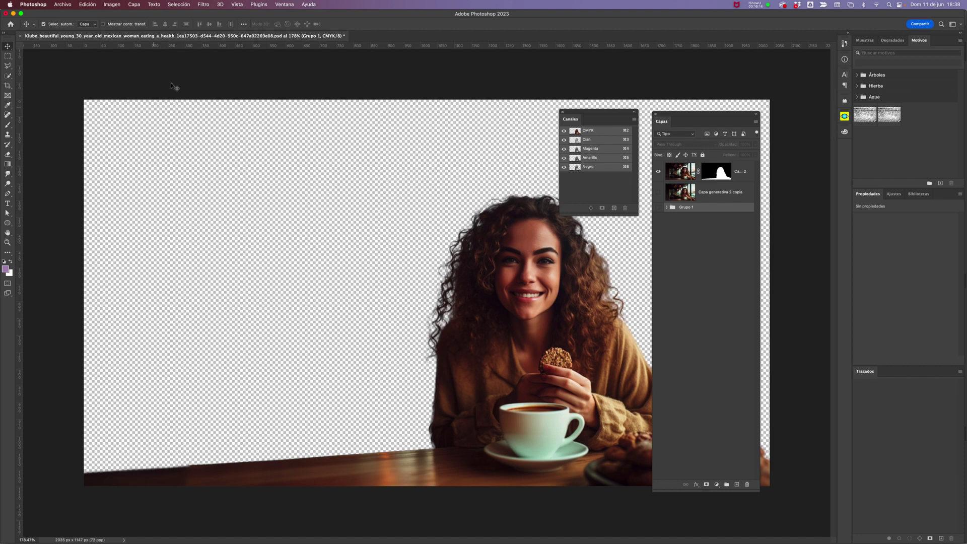
Step: Open the image size settings of the woman photo and copy its width in pixels
click(113, 5)
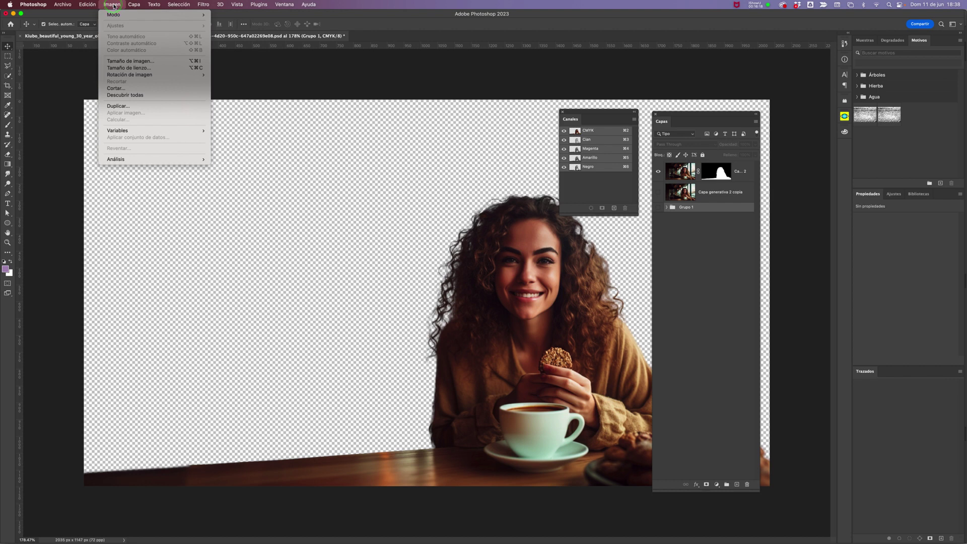
mouse_move(98, 5)
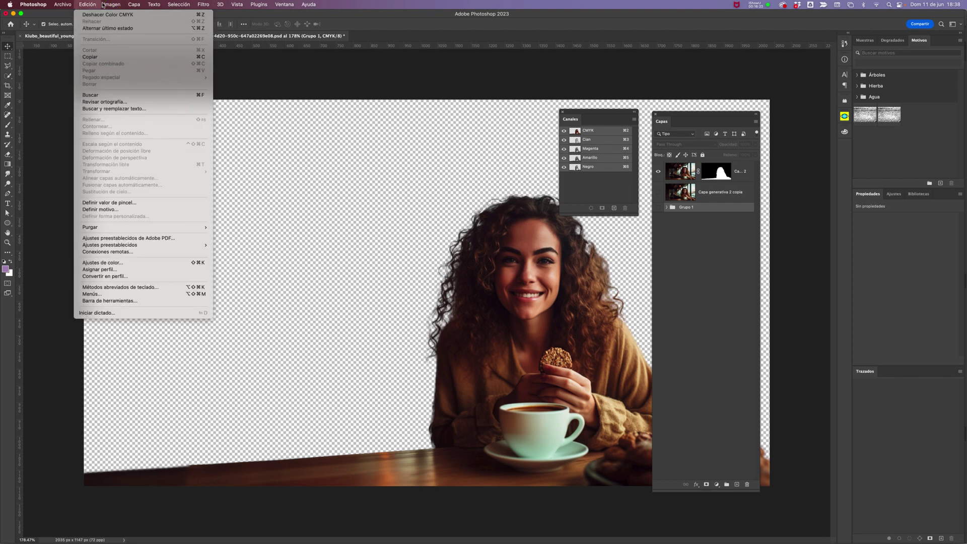
click(139, 61)
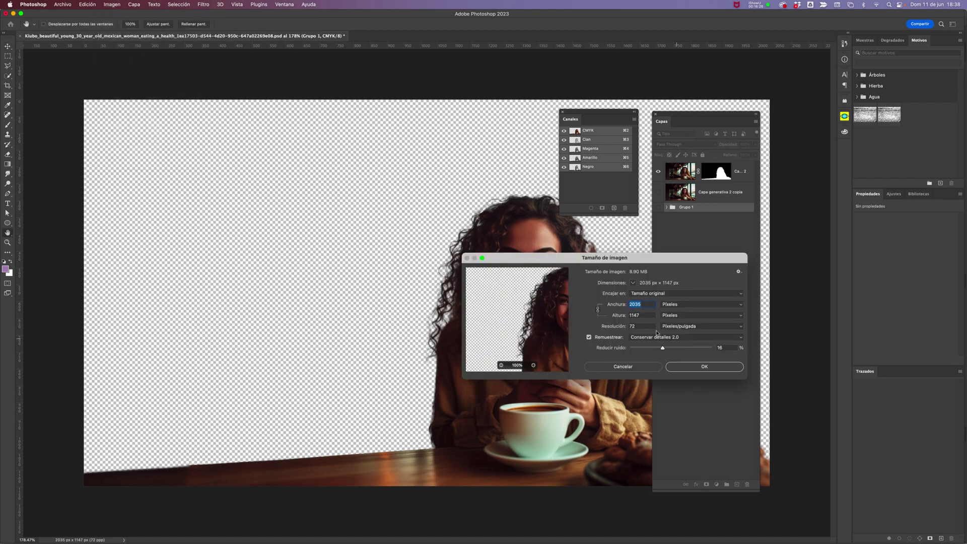
key(alt+super+8)
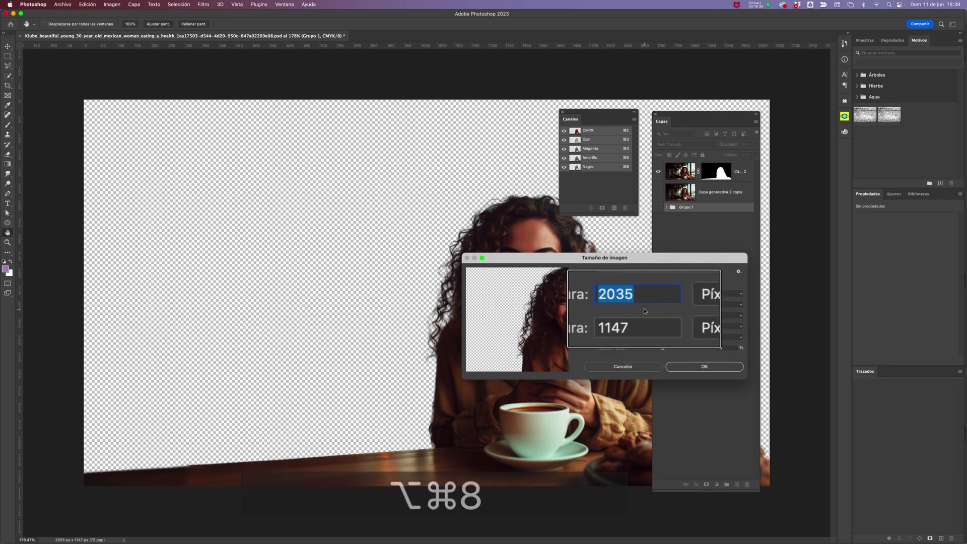
click(641, 304)
click(617, 304)
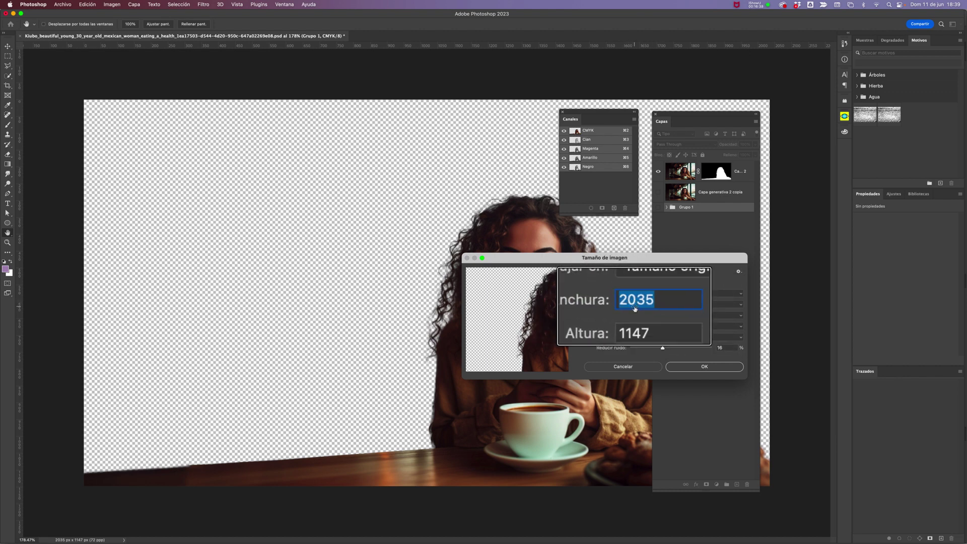
key(super+c)
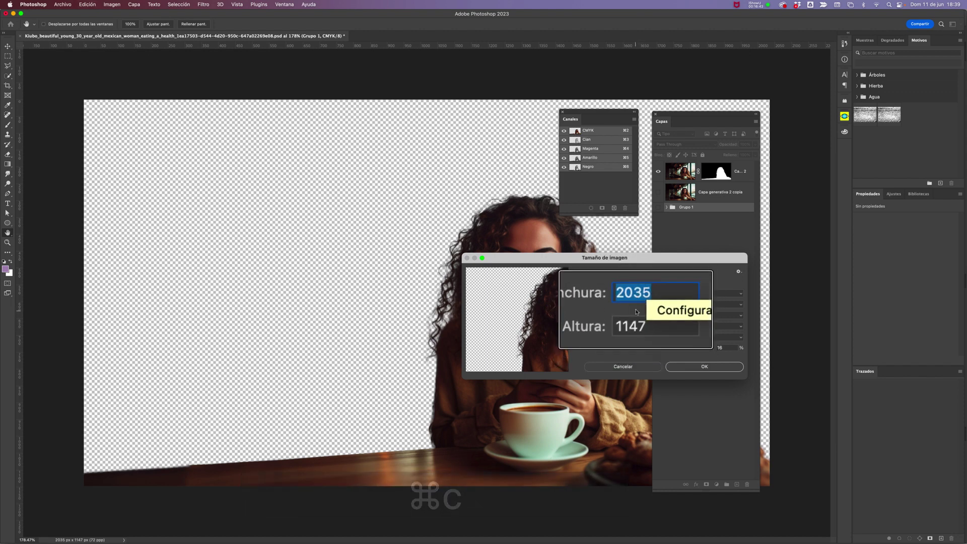
double_click(634, 326)
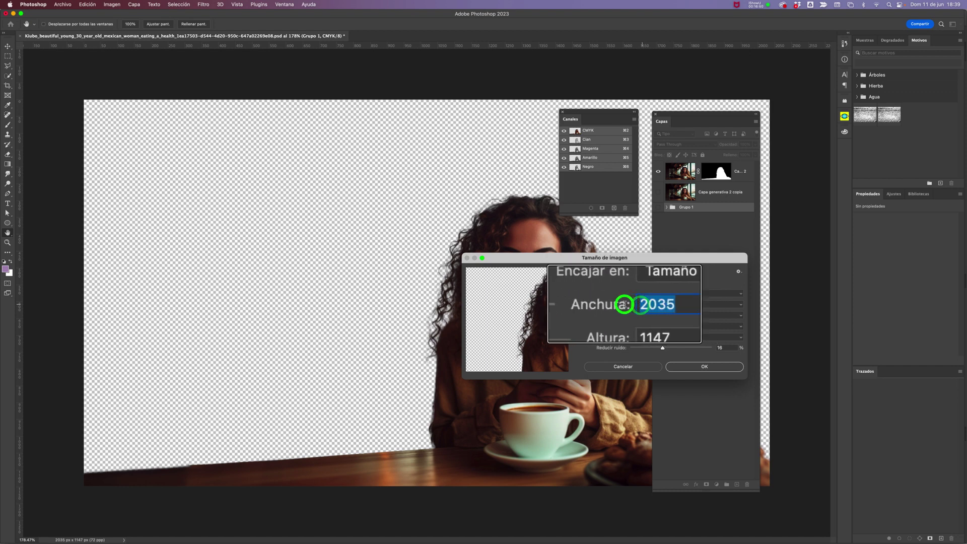
key(super+c)
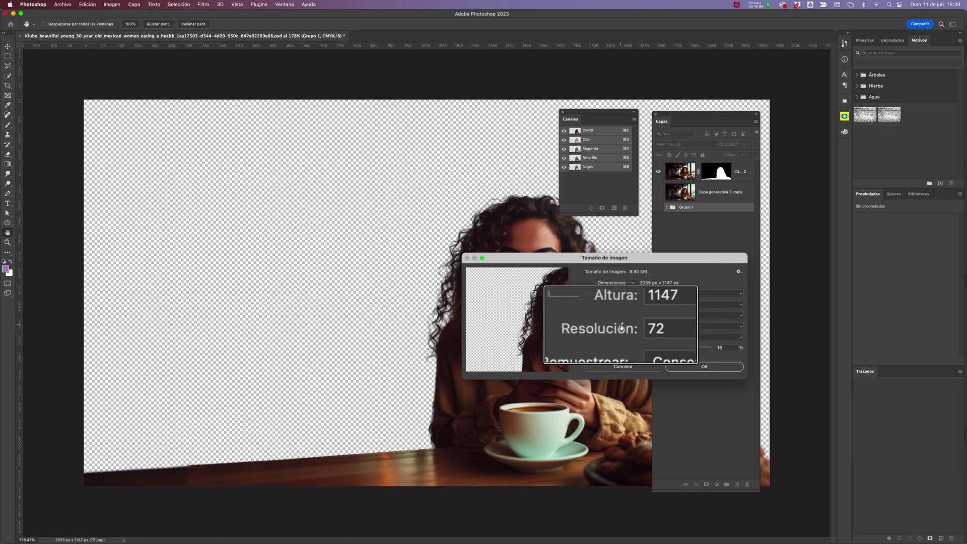
Step: Set the photo's resolution to 300 pixels/inch with its width kept at 2035 pixels, and apply the new size settings
double_click(621, 326)
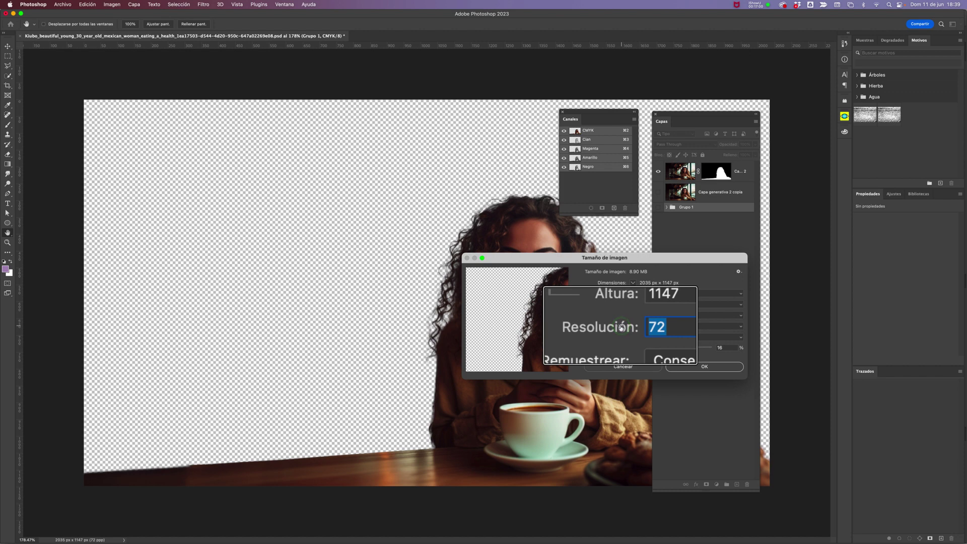
text(300)
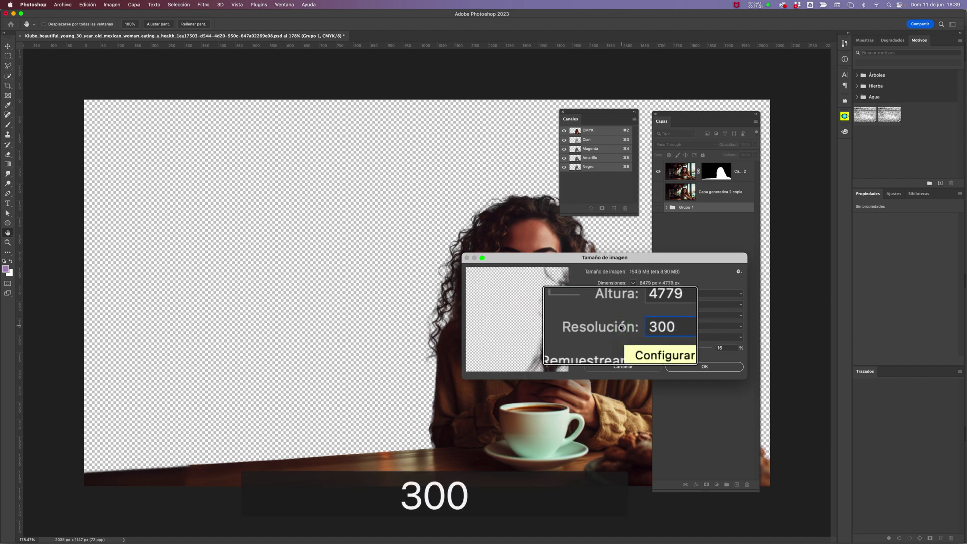
click(645, 315)
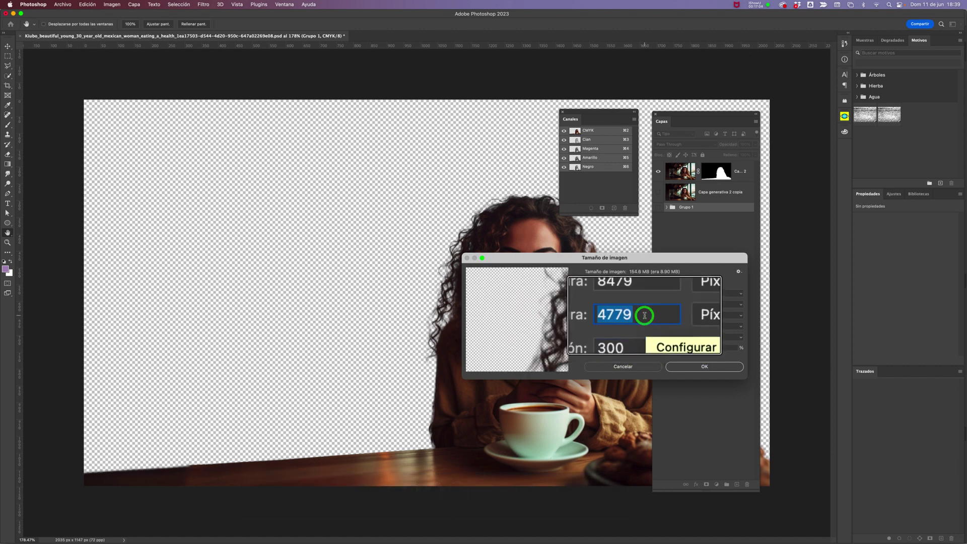
double_click(632, 304)
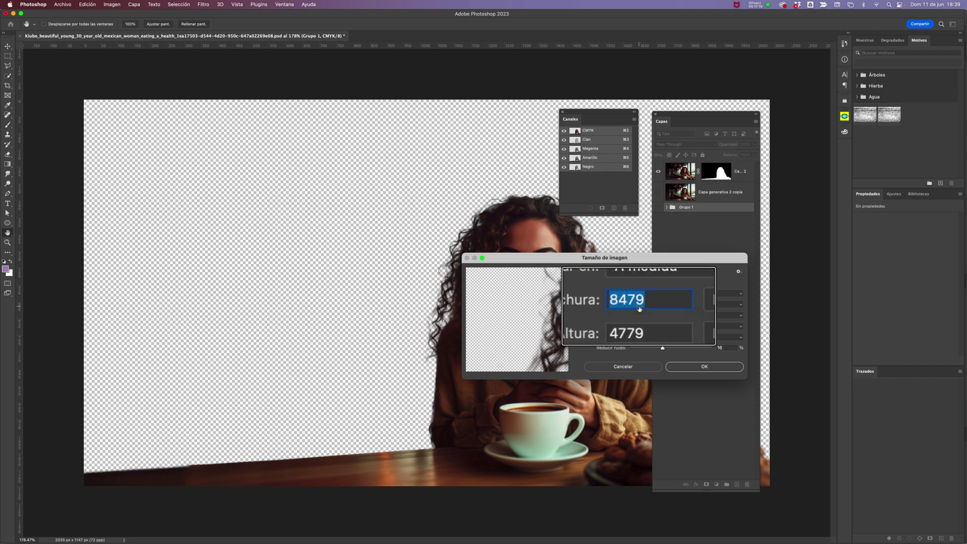
key(super+v)
double_click(638, 315)
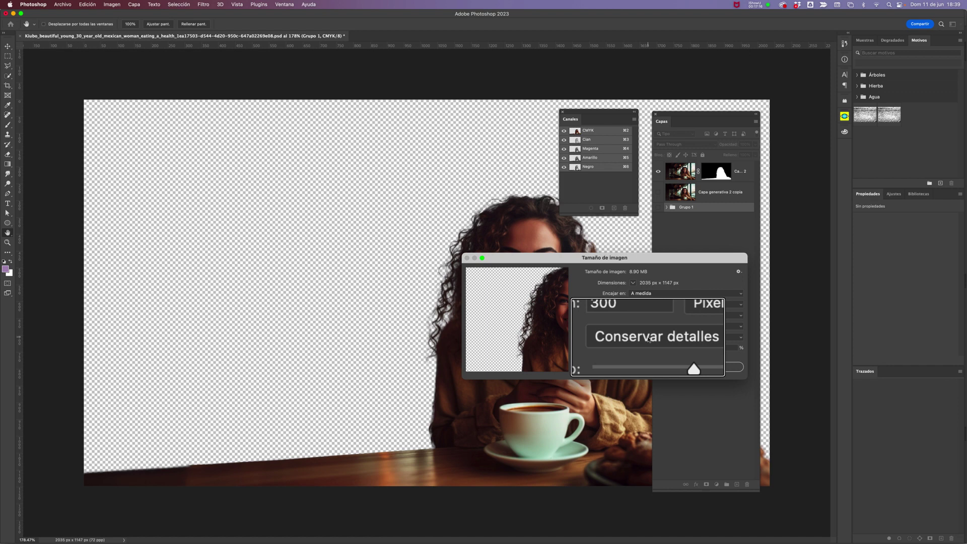
key(alt+super+8)
click(697, 368)
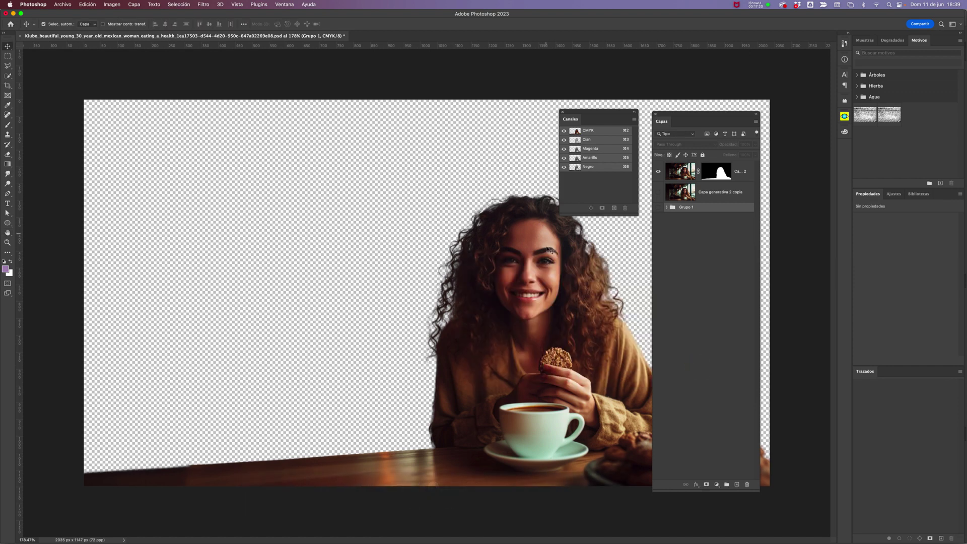
Step: Reopen the image size settings to check the photo's dimensions and resolution, and close them without changes
click(112, 4)
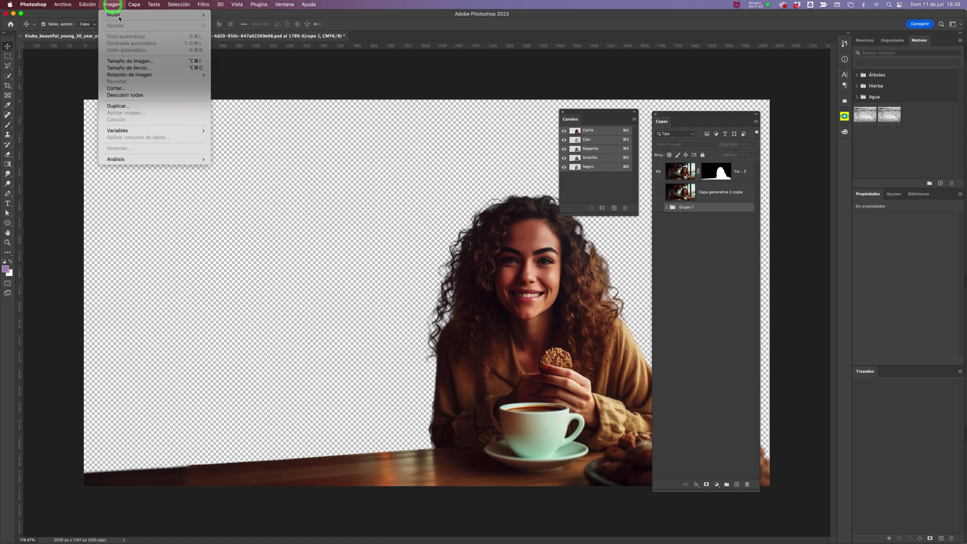
mouse_move(161, 14)
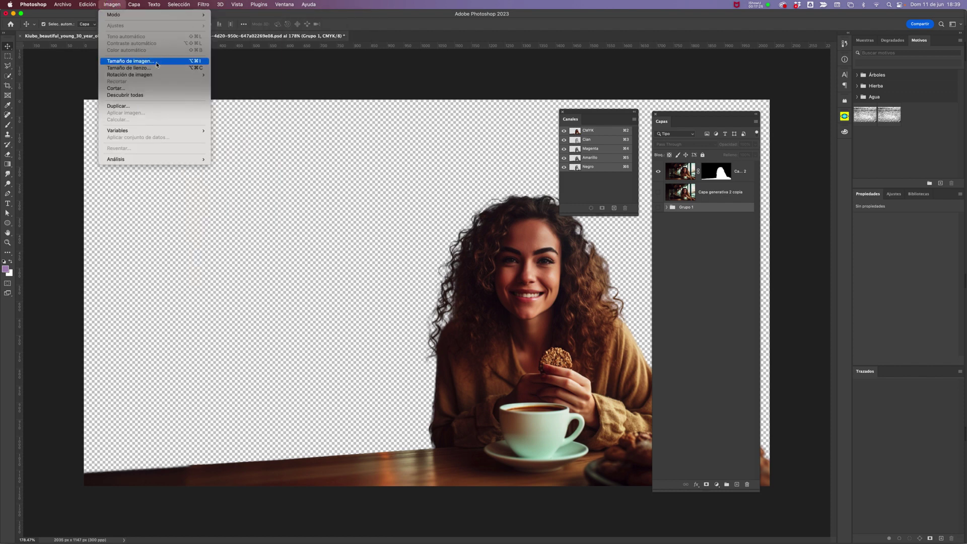
click(156, 61)
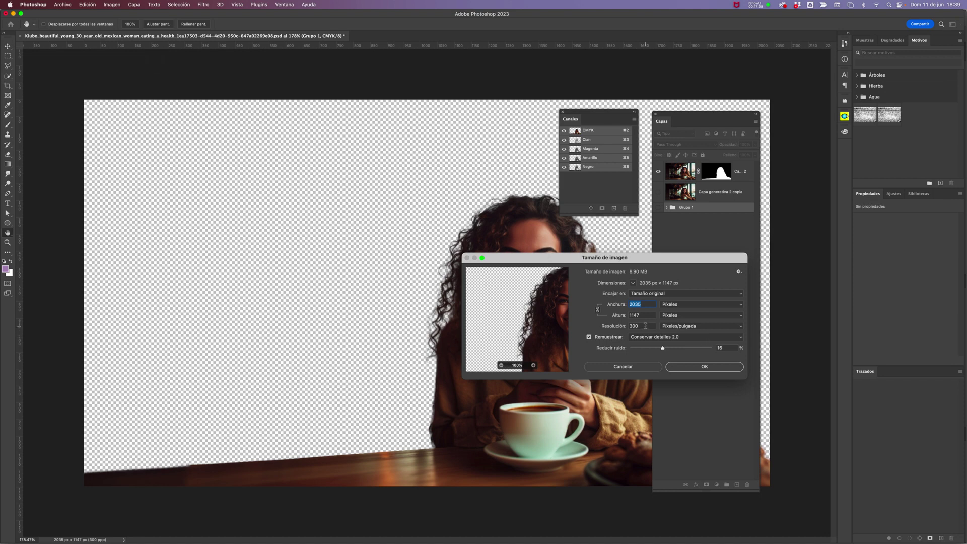
click(639, 367)
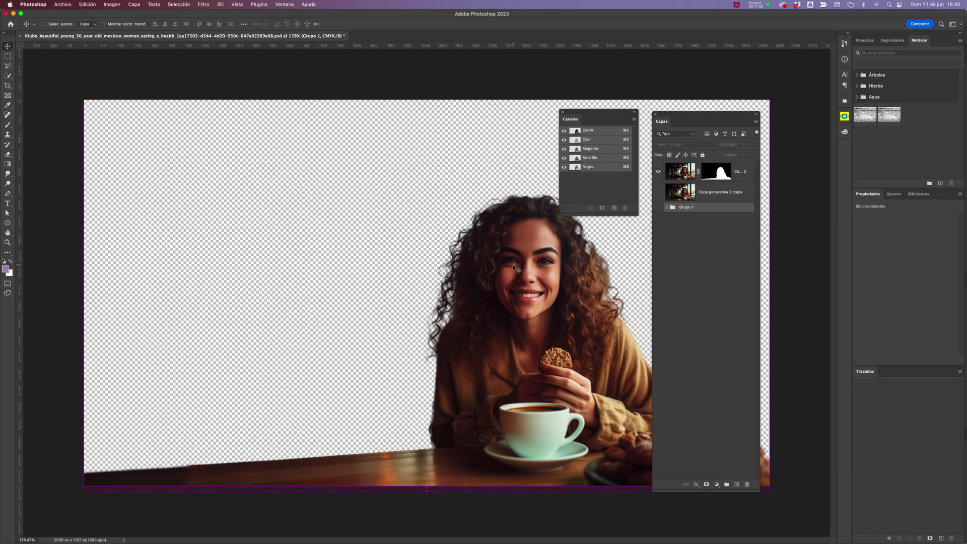
Step: Save and close the woman photo, switch back to the flyer in Illustrator and update its modified links
key(super+s)
key(super+w)
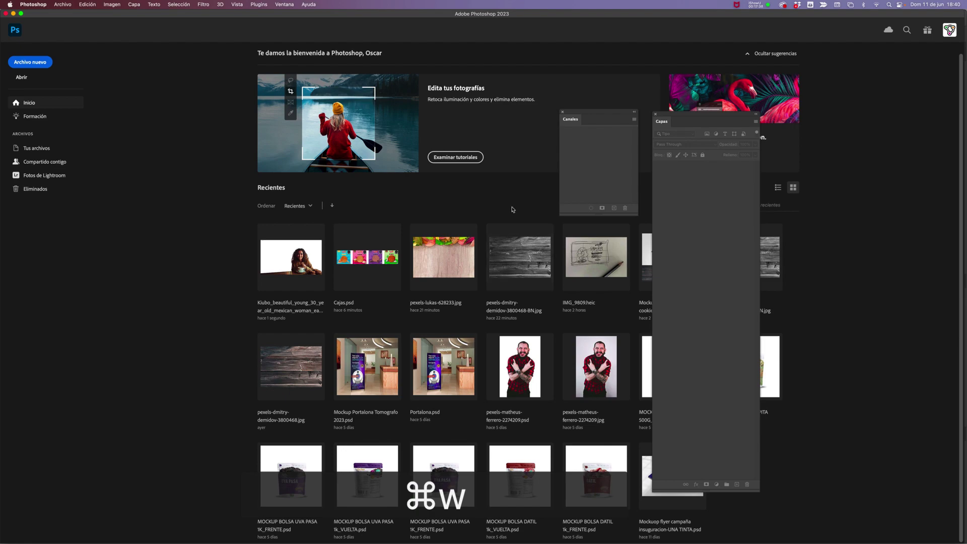
key(ctrl+Up)
click(312, 347)
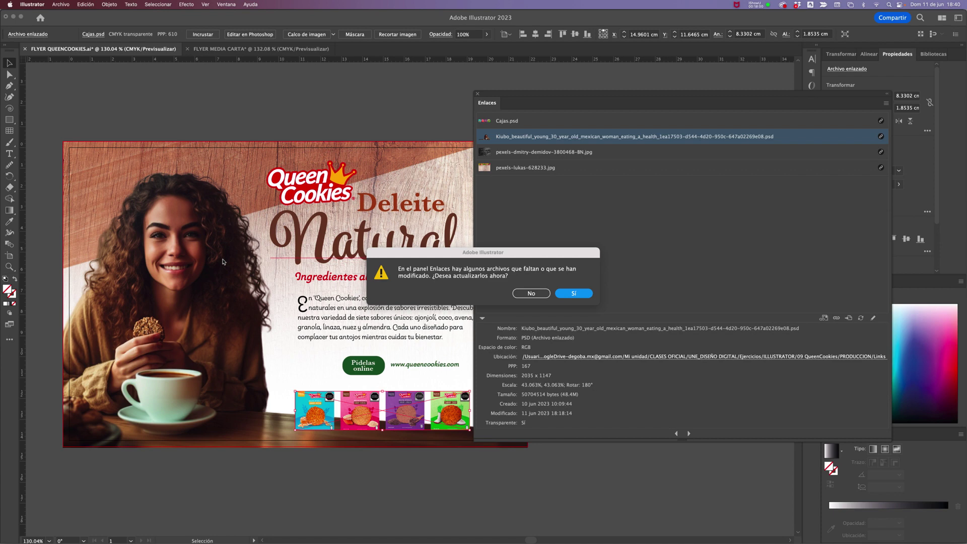
click(573, 293)
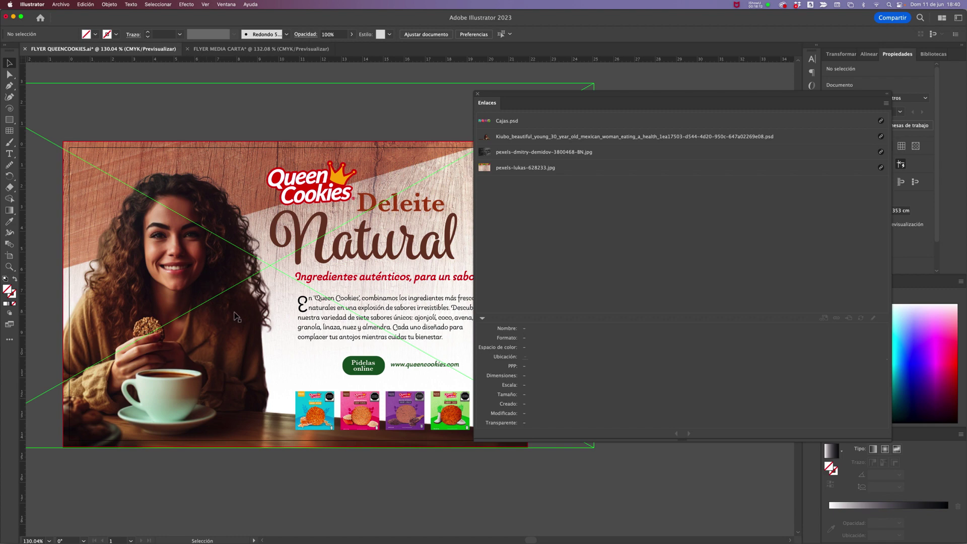
Step: Select the woman photo's link and check its color space in the link details
click(562, 137)
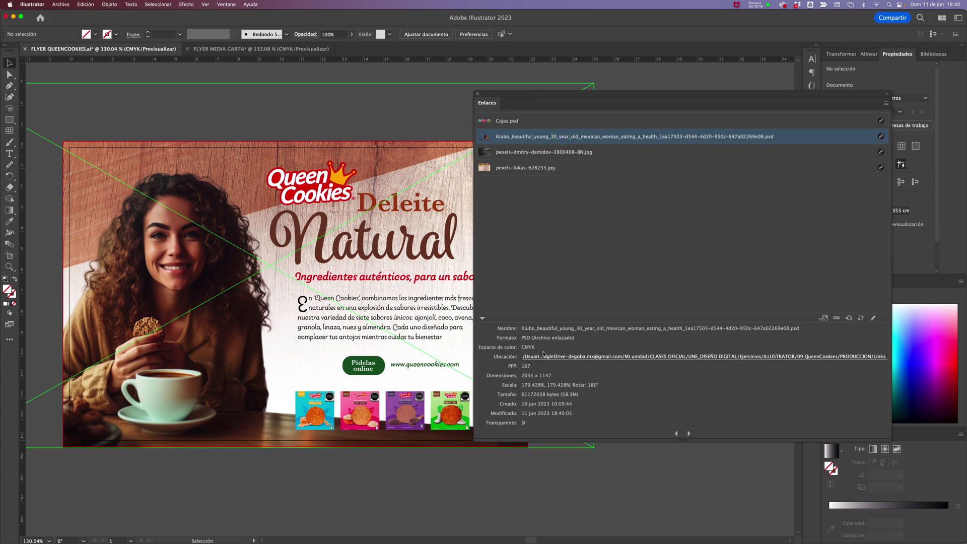
key(alt+super+8)
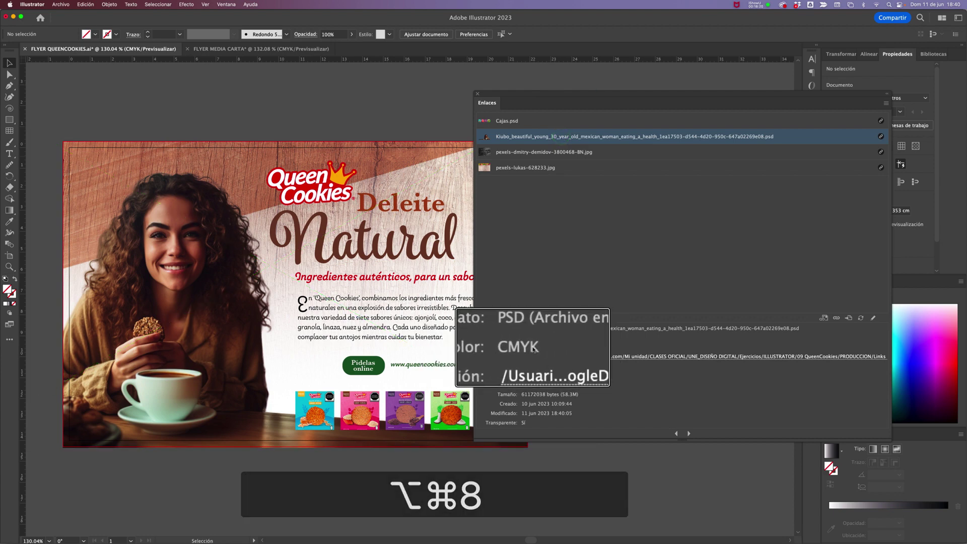
key(alt+super+8)
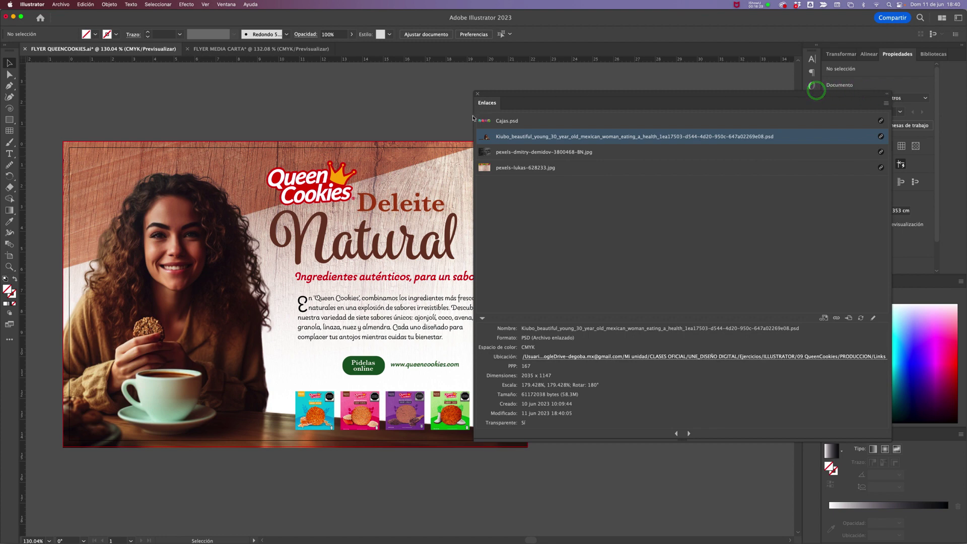
Step: Narrow and reposition the list of links, and review the link details of the grayscale wood photo against the flyer background
drag(473, 116, 606, 113)
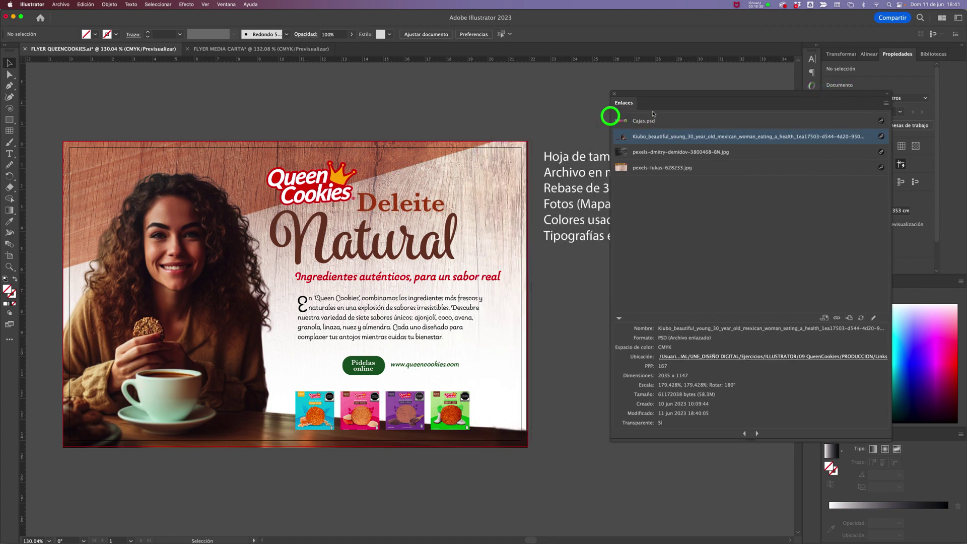
drag(668, 94, 641, 95)
click(664, 152)
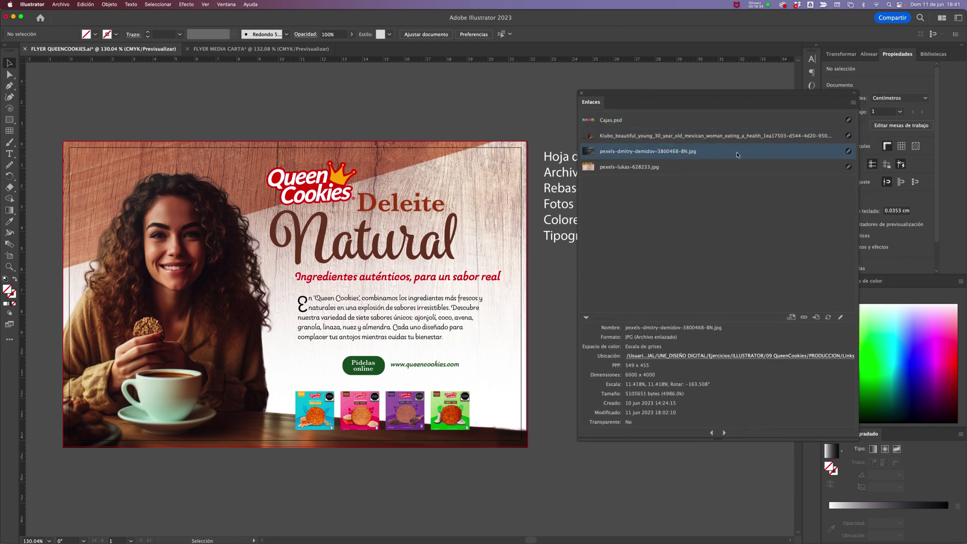
click(377, 120)
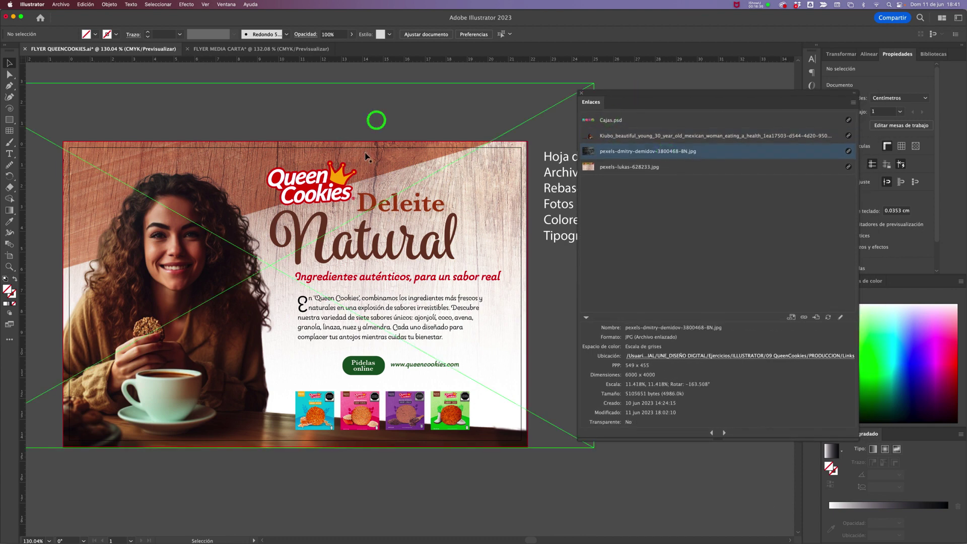
drag(789, 95, 682, 214)
click(213, 161)
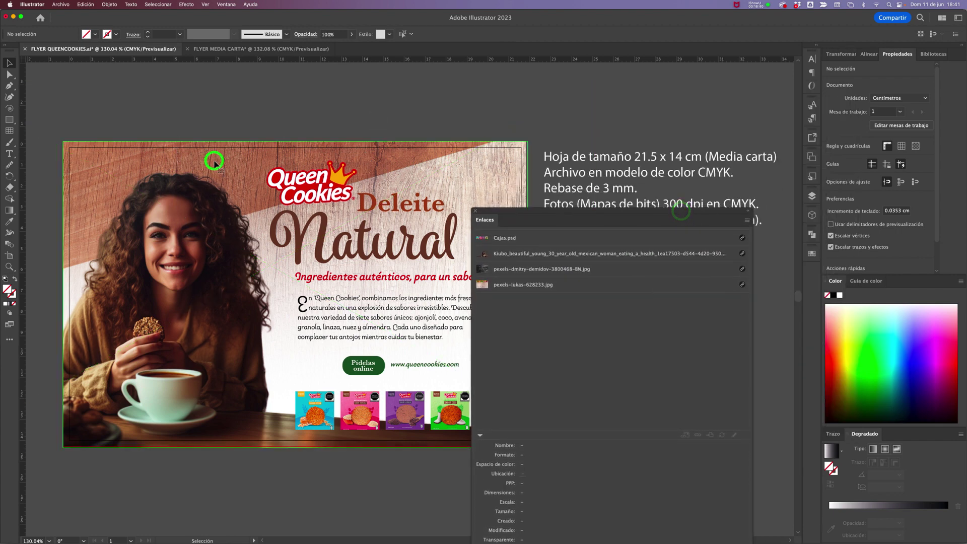
Step: Unlock the background layers, isolate the clip group in FONDOS and select the wood photo inside it
click(811, 198)
click(686, 216)
click(686, 226)
click(726, 235)
click(364, 162)
double_click(395, 160)
click(356, 157)
click(311, 155)
Step: Move the wood photo within its clipping mask, undo the move and collapse the layer list
drag(311, 155, 396, 182)
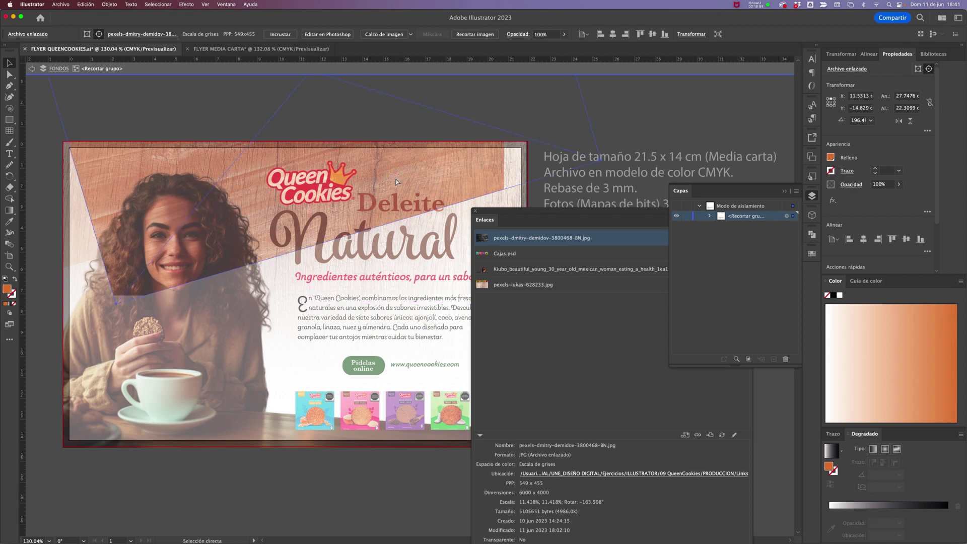
key(super+z)
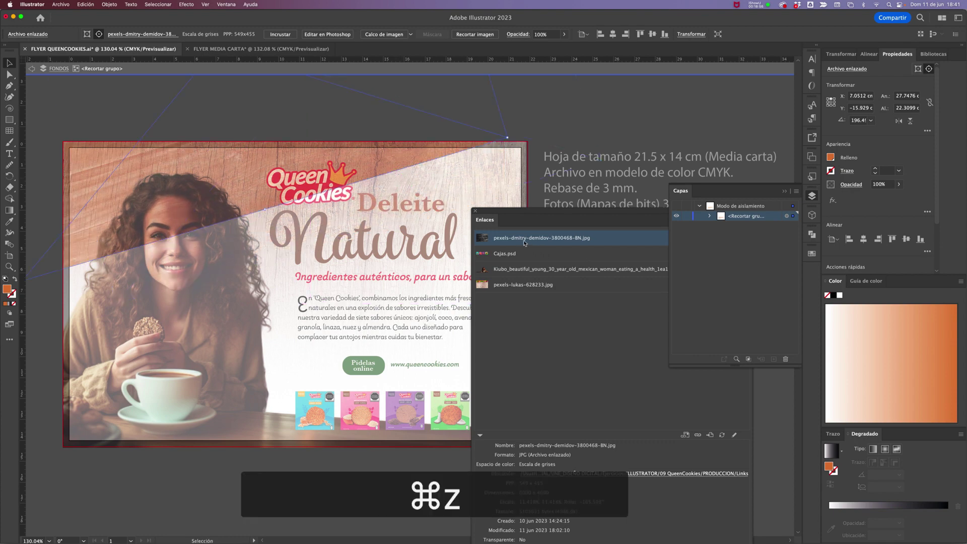
click(784, 192)
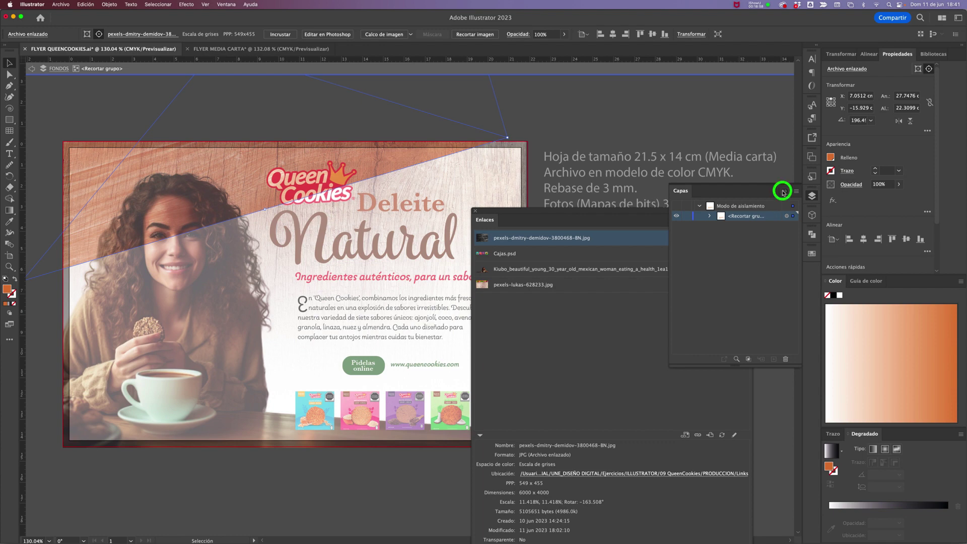
Step: Examine the resolution and dimensions in the grayscale wood photo's link details and open the photo for editing in Photoshop
key(alt+super+8)
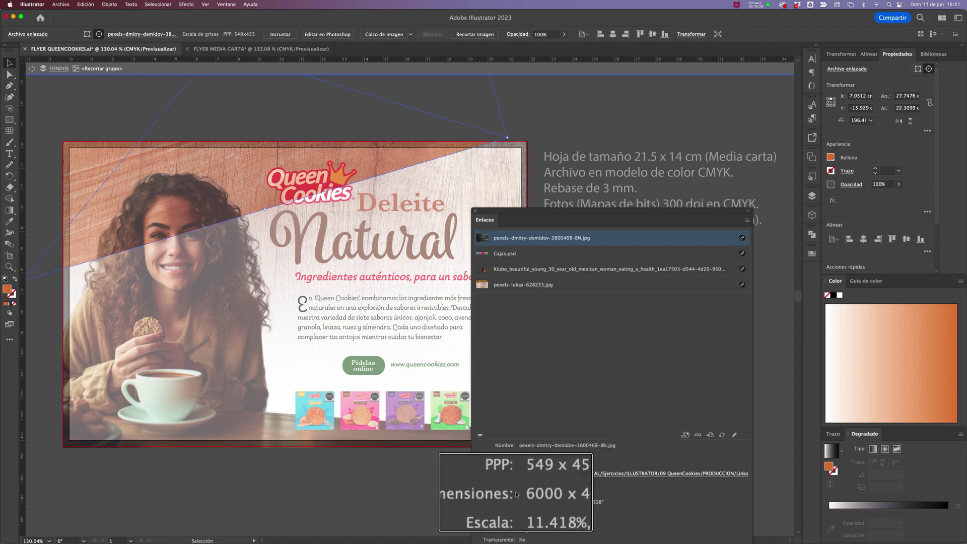
key(alt+super+8)
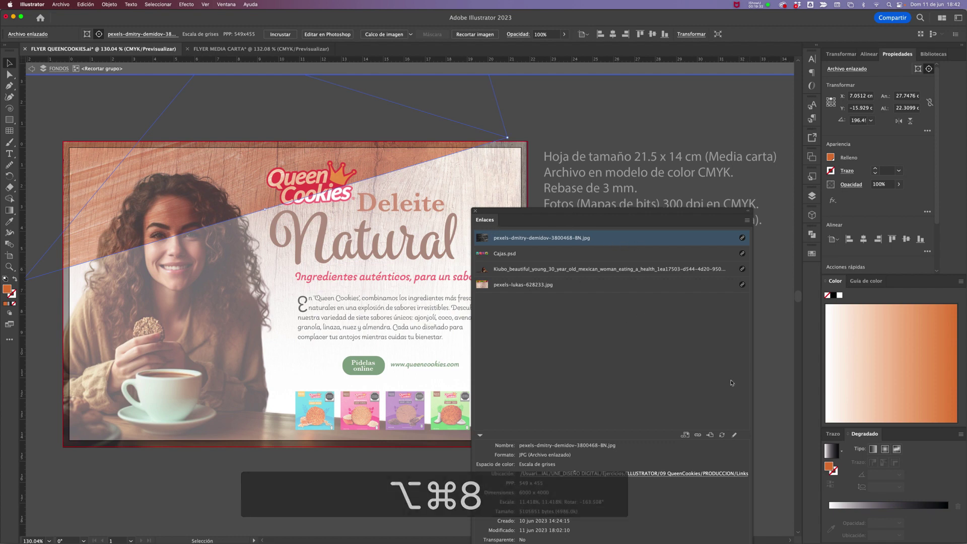
click(734, 435)
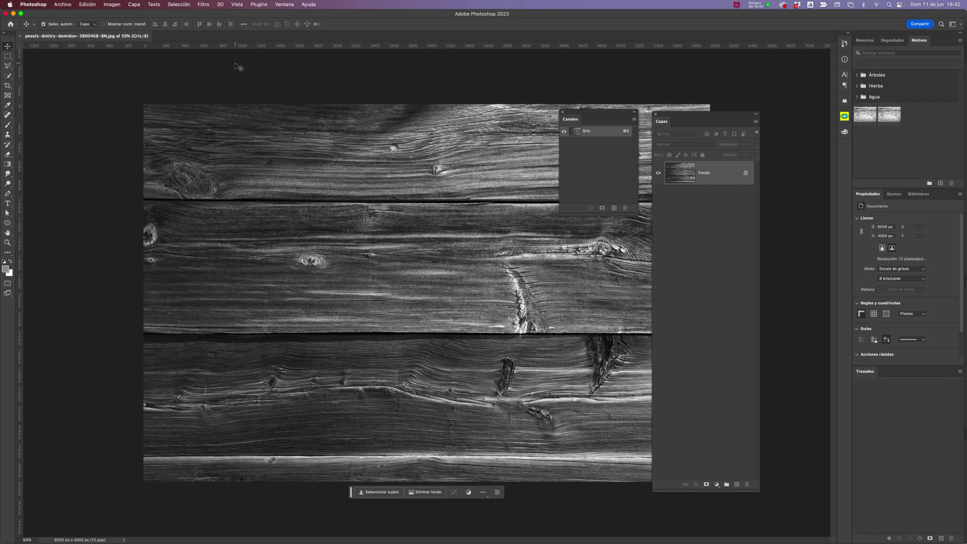
Step: Copy the grayscale wood photo's pixel width in the image size settings and set its resolution to 300 pixels per inch
click(111, 6)
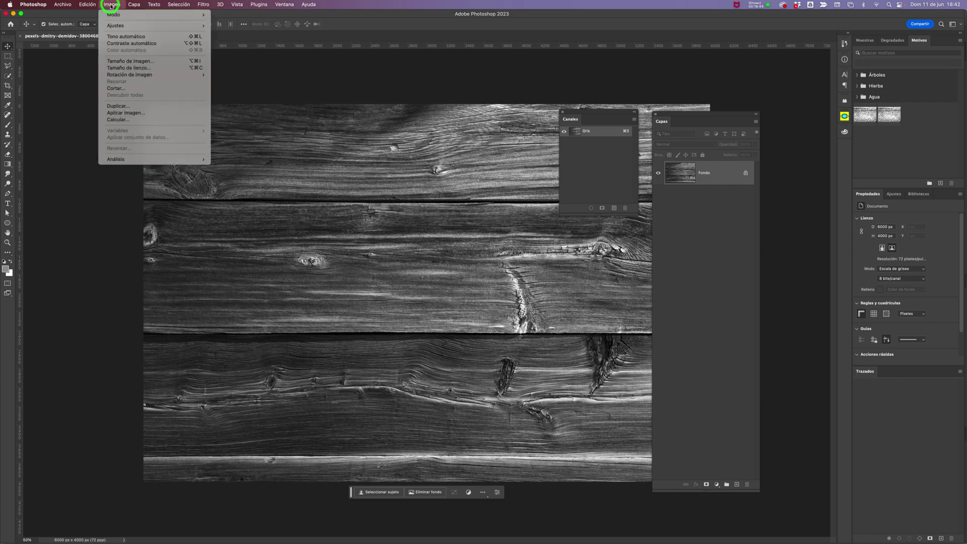
mouse_move(112, 15)
click(128, 63)
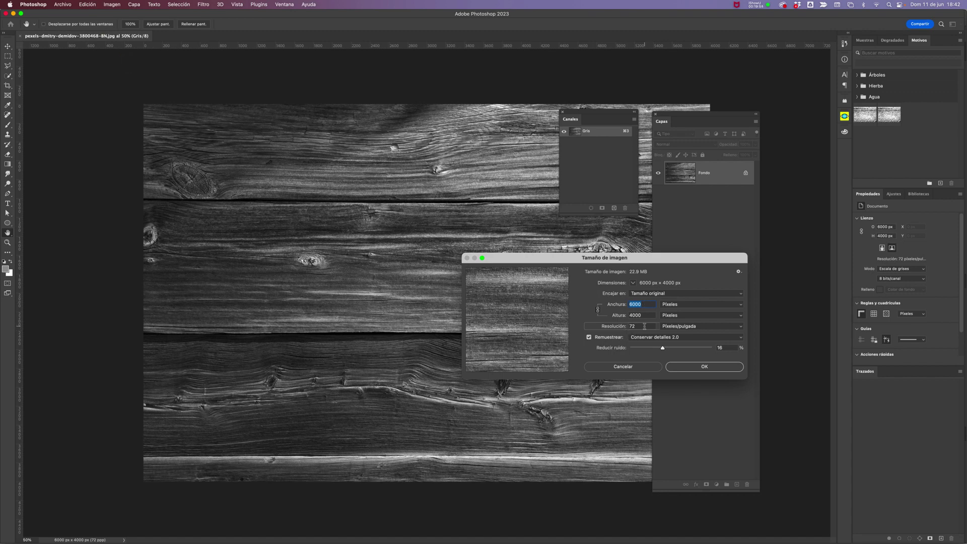
key(alt+super+8)
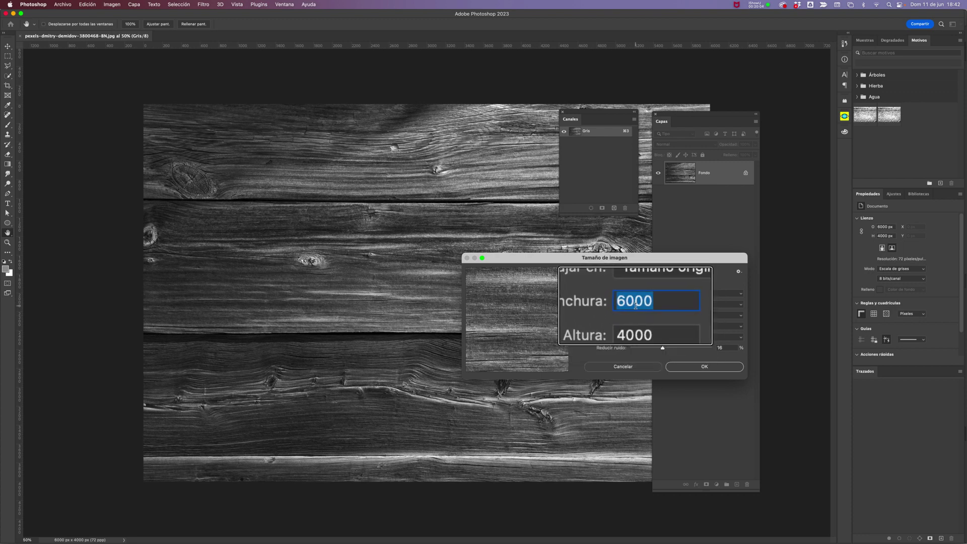
click(636, 305)
key(super+c)
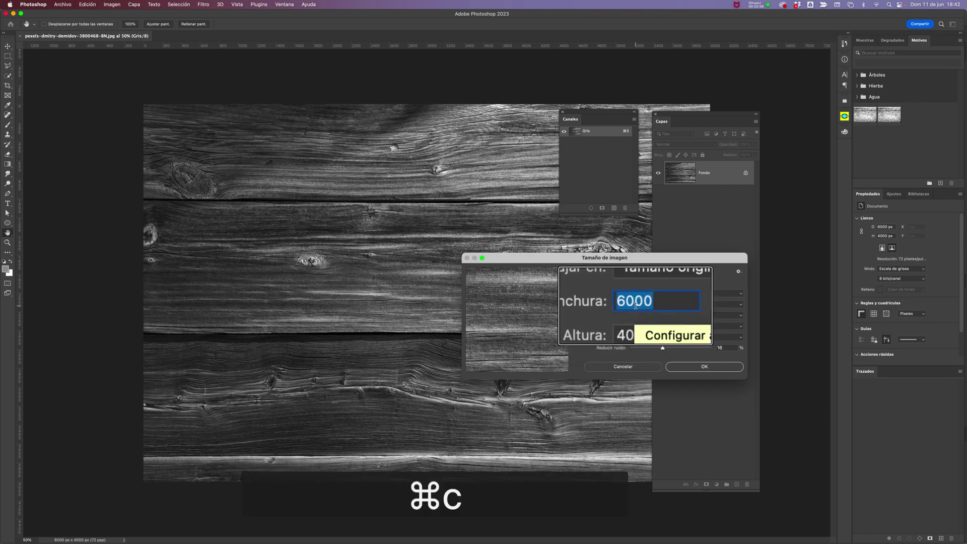
click(636, 325)
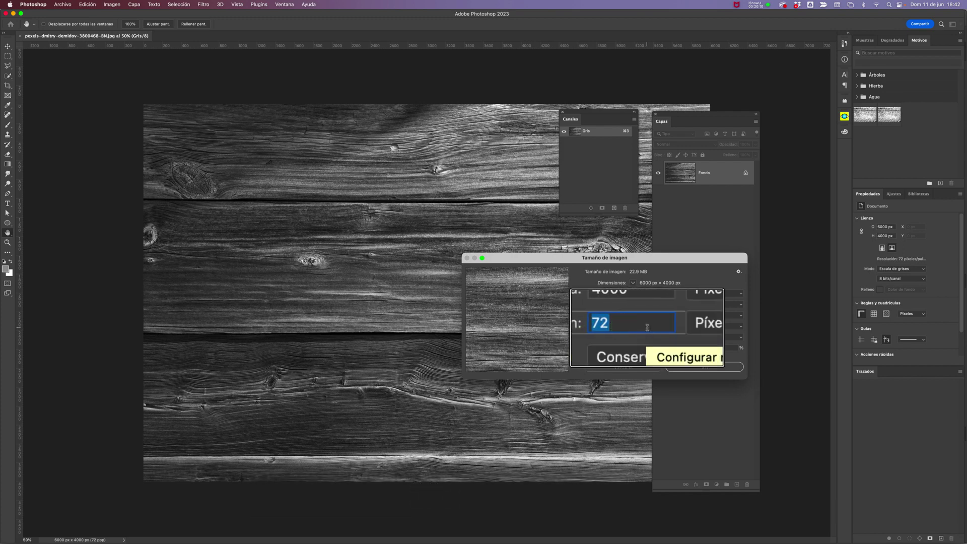
text(300)
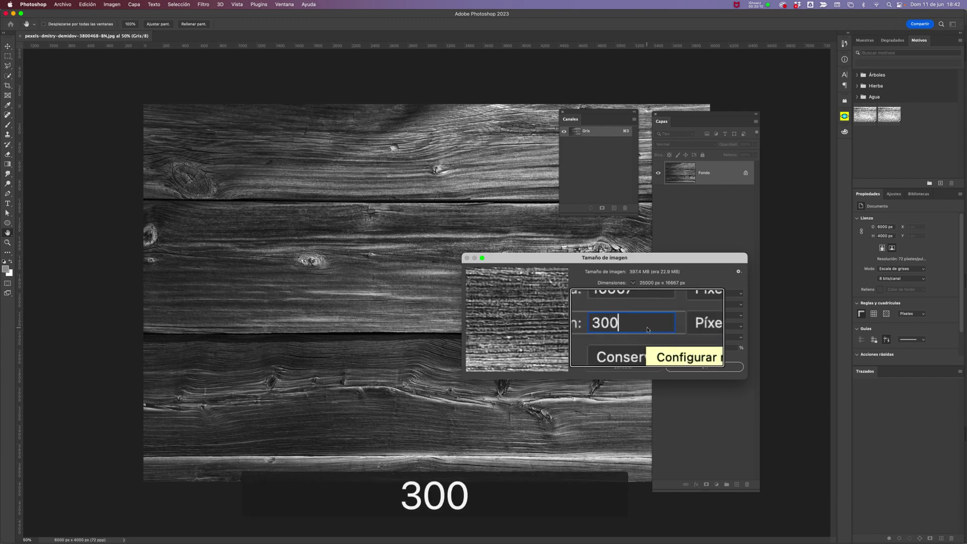
Step: Restore the copied width of 6000 pixels for the wood photo and apply the image size change
double_click(636, 305)
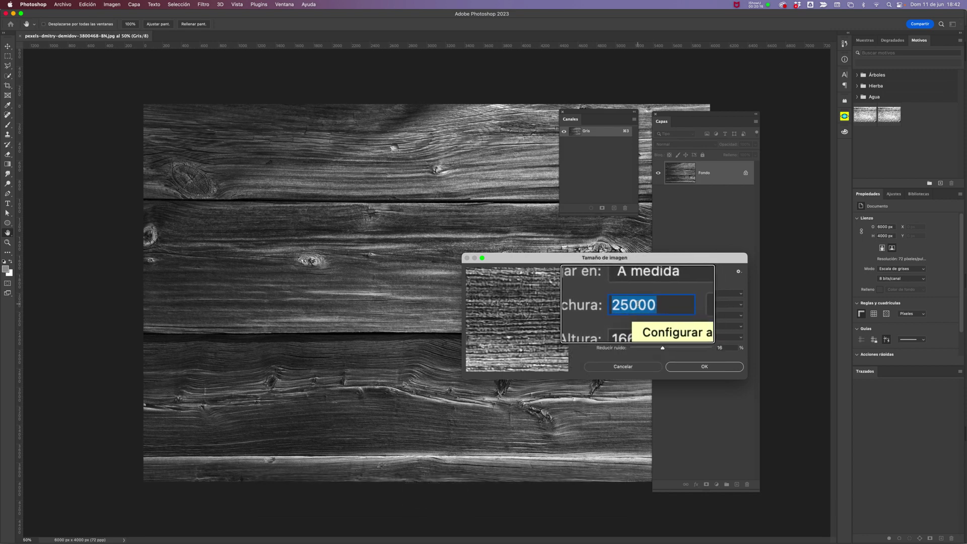
key(Down)
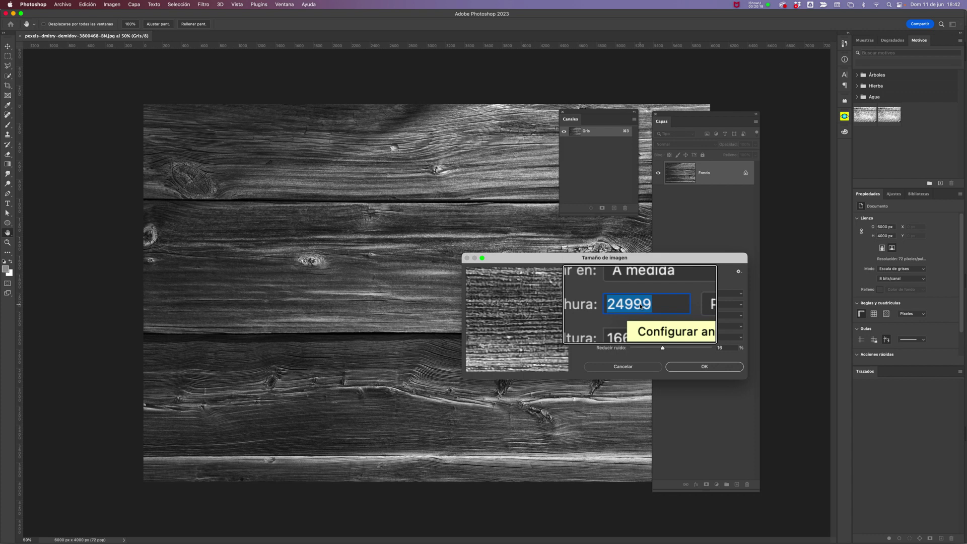
key(super+v)
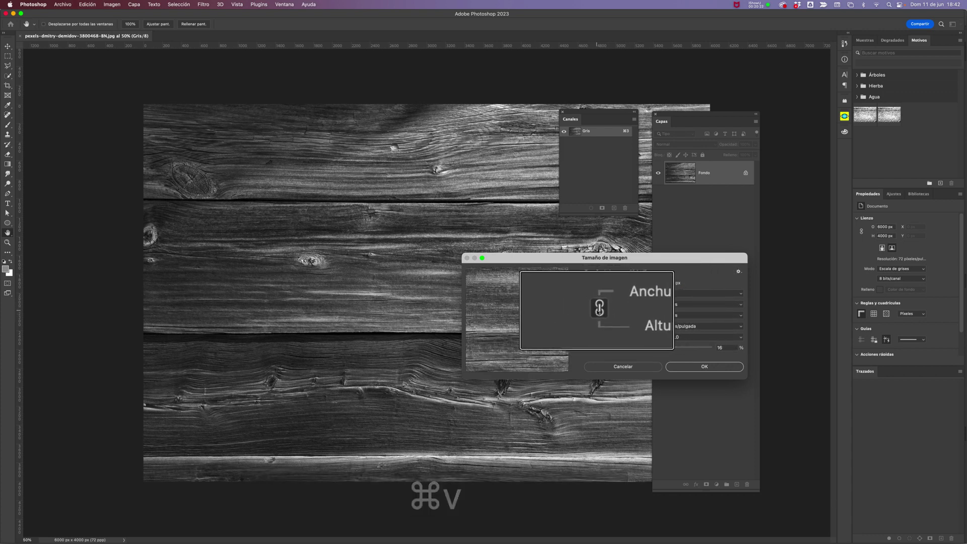
double_click(629, 316)
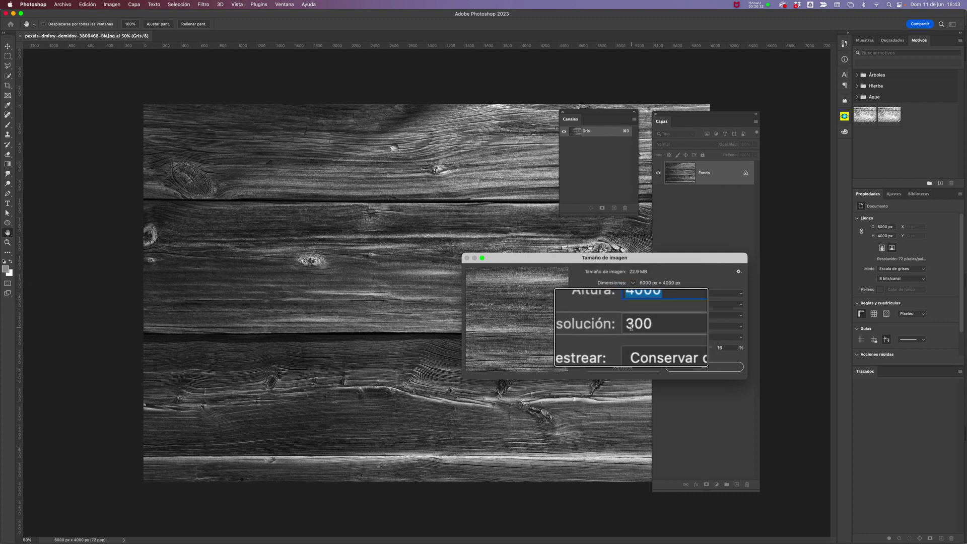
key(alt+super+8)
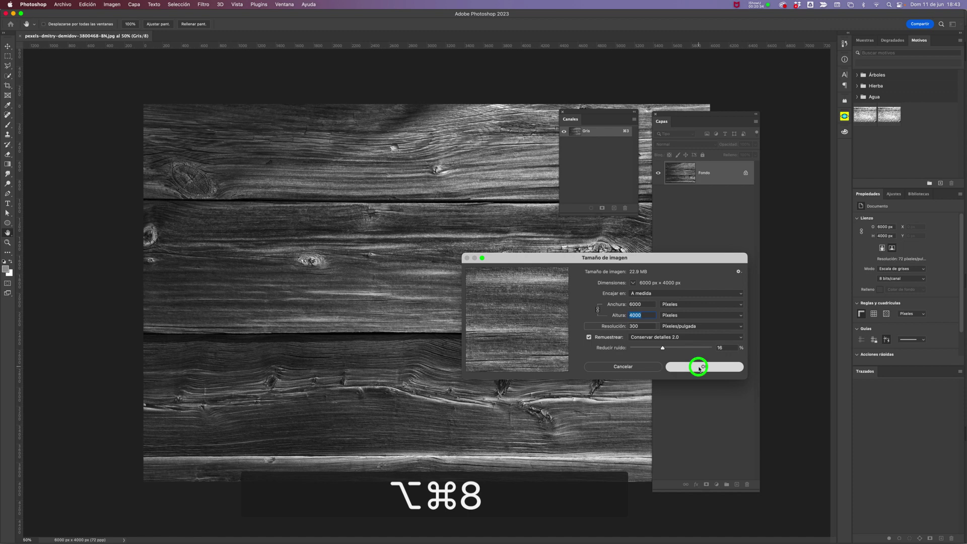
click(699, 367)
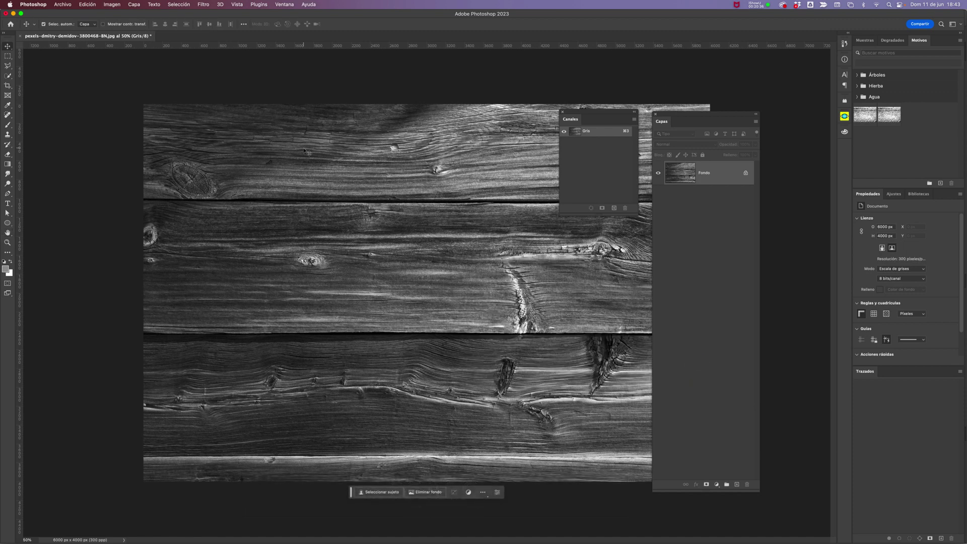
Step: Save and close the wood photo, switch back to the flyer in Illustrator and update the modified link
key(super+s)
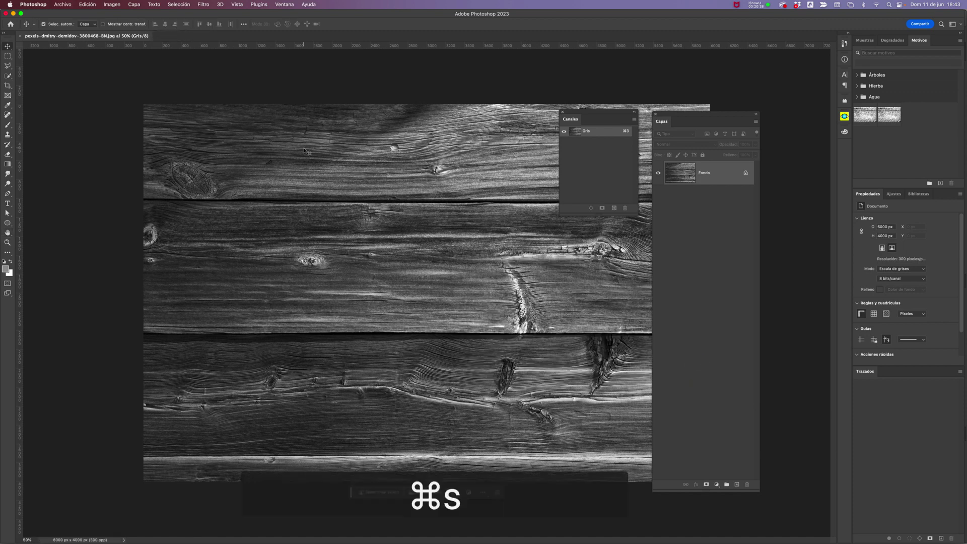
key(super+w)
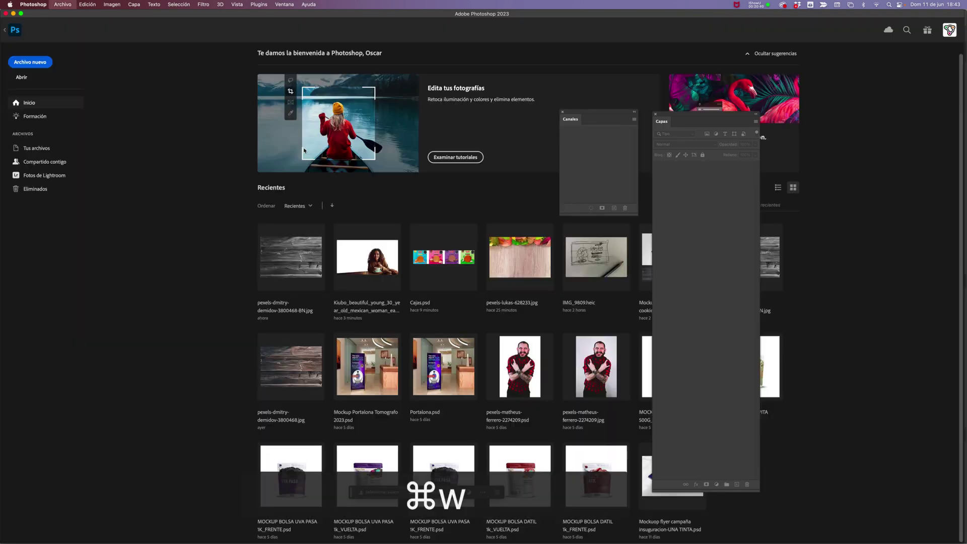
key(ctrl+Up)
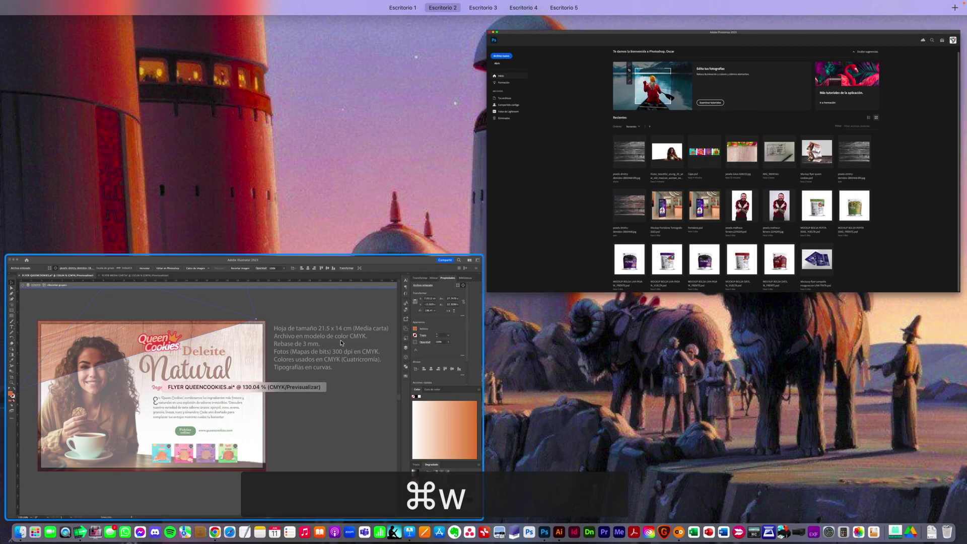
click(410, 263)
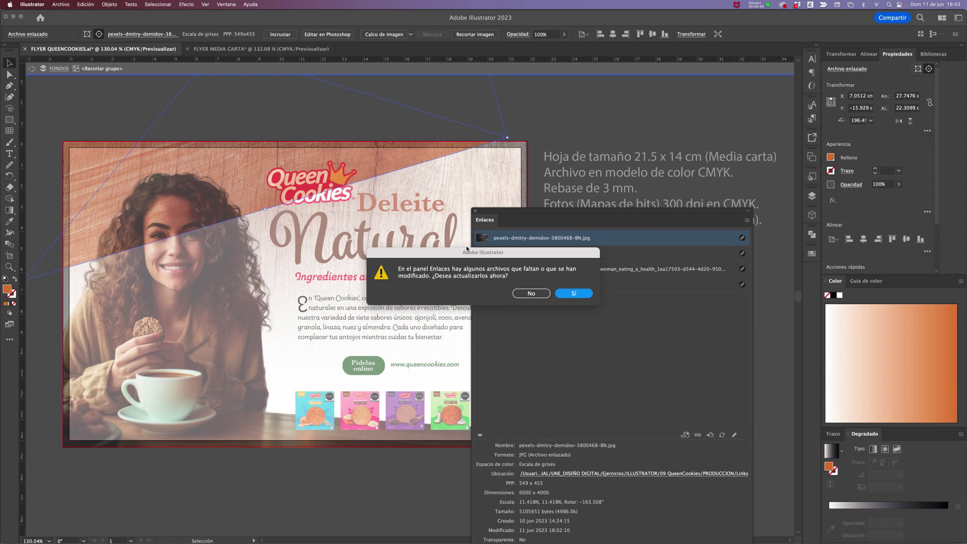
click(574, 293)
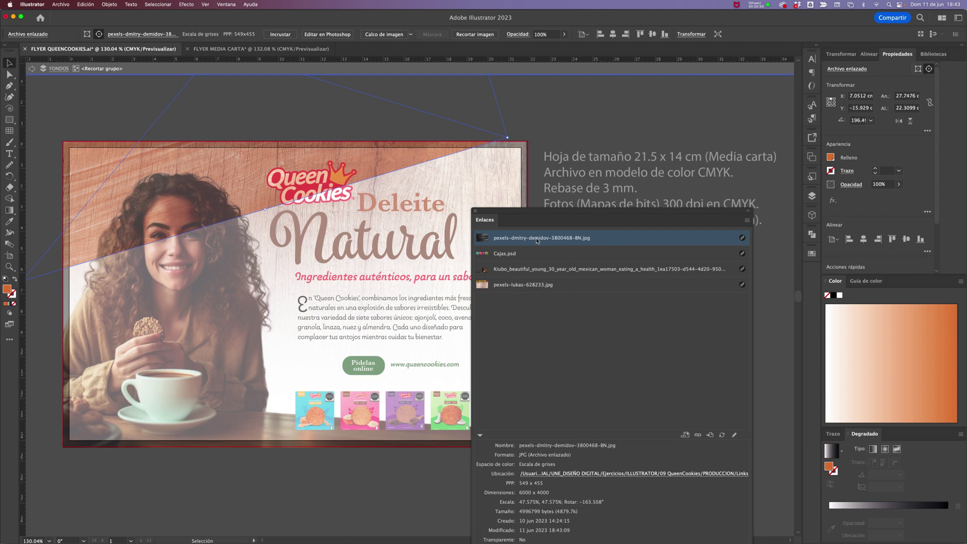
Step: Exit the isolated clip group, select the pexels-lukas-628233.jpg link and open that image for editing in Photoshop
click(573, 129)
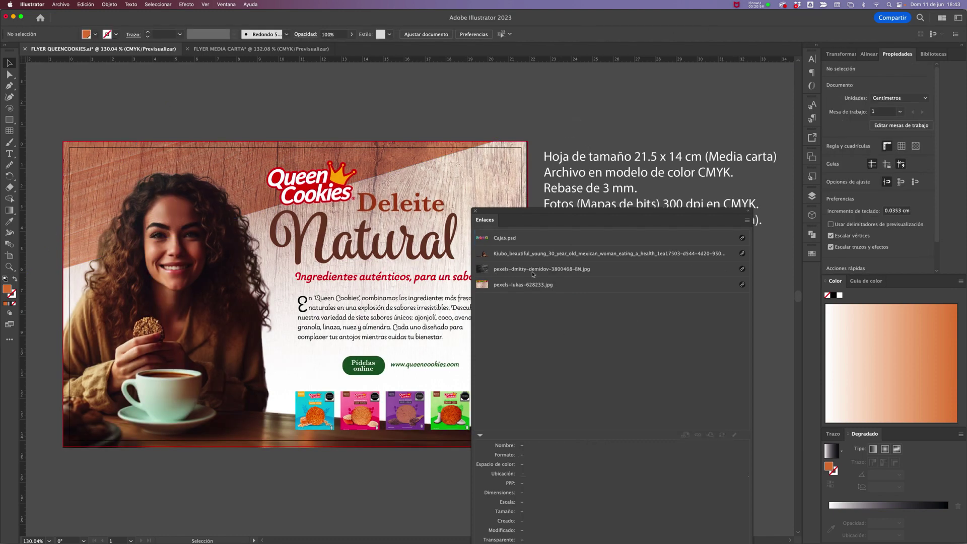
key(alt+super+8)
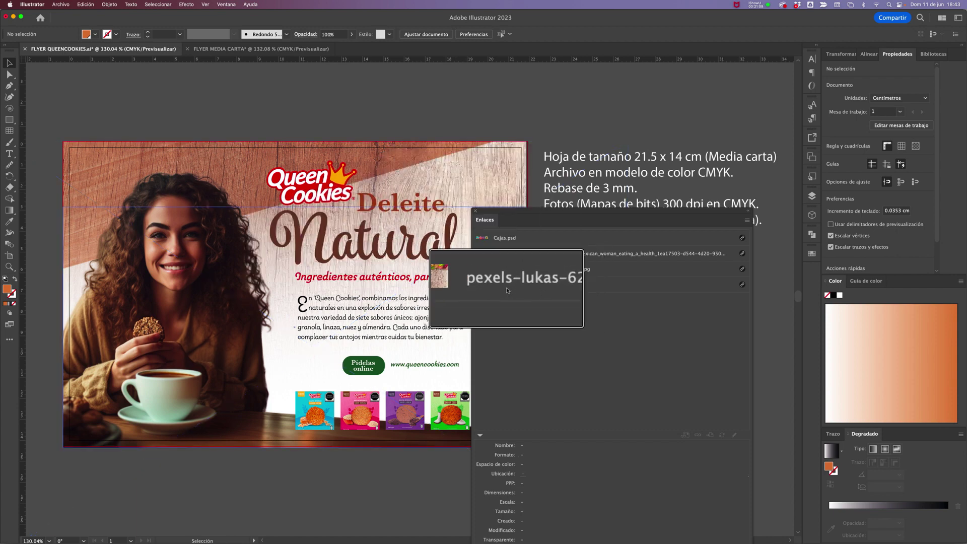
click(543, 285)
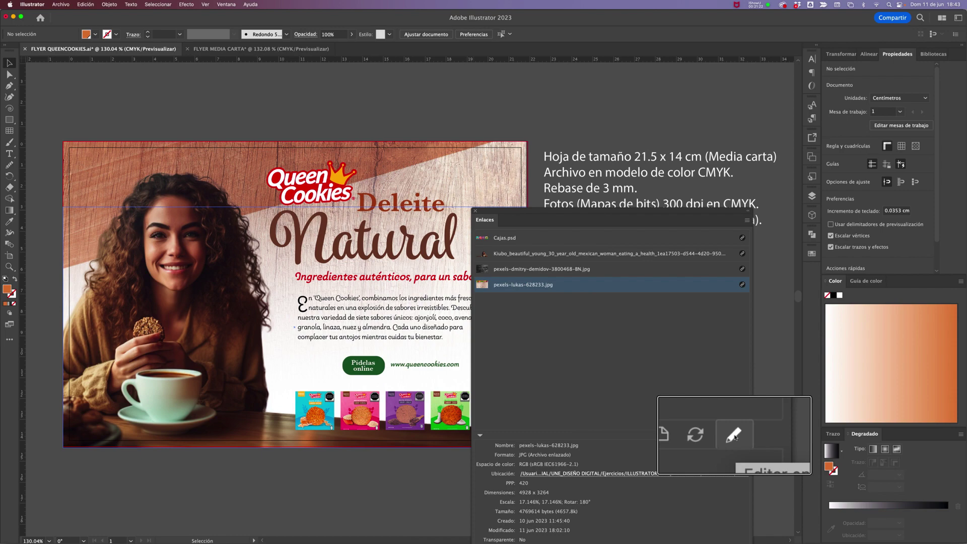
click(734, 436)
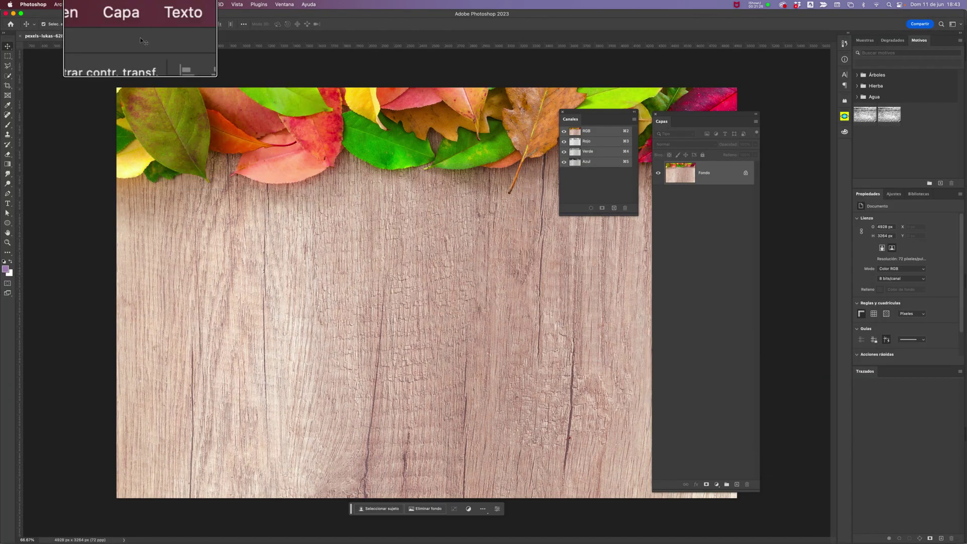
Step: Try converting the leaves-and-wood photo to CMYK color mode and undo the conversion
click(112, 5)
mouse_move(116, 14)
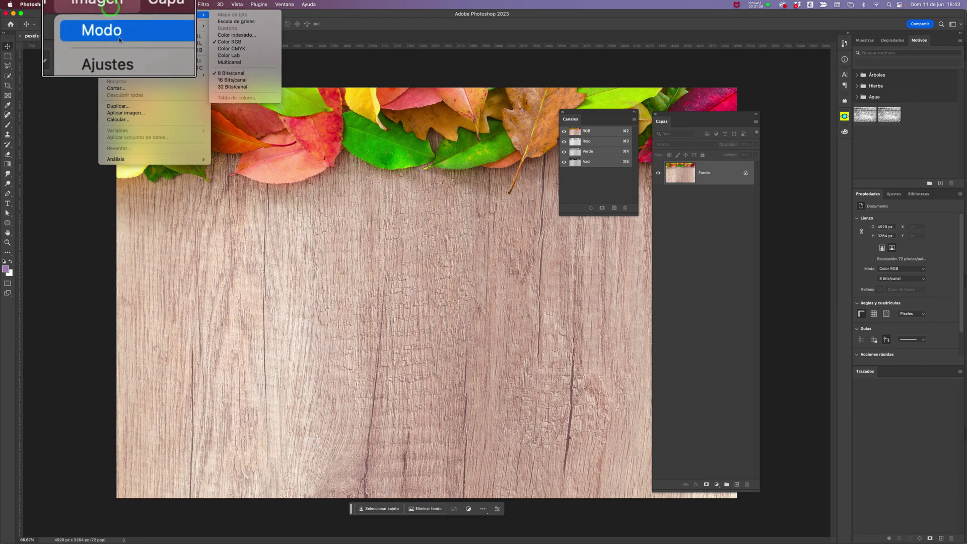
click(233, 49)
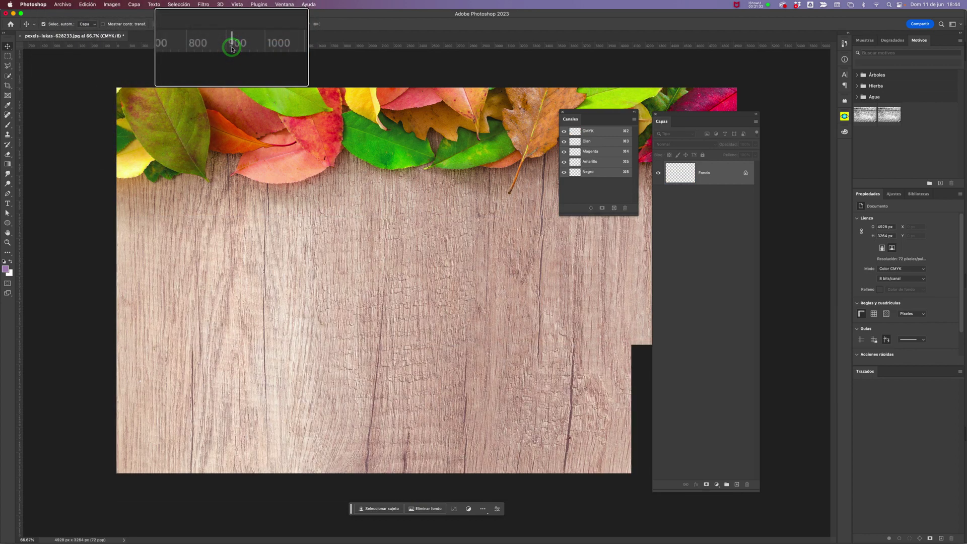
key(super+z)
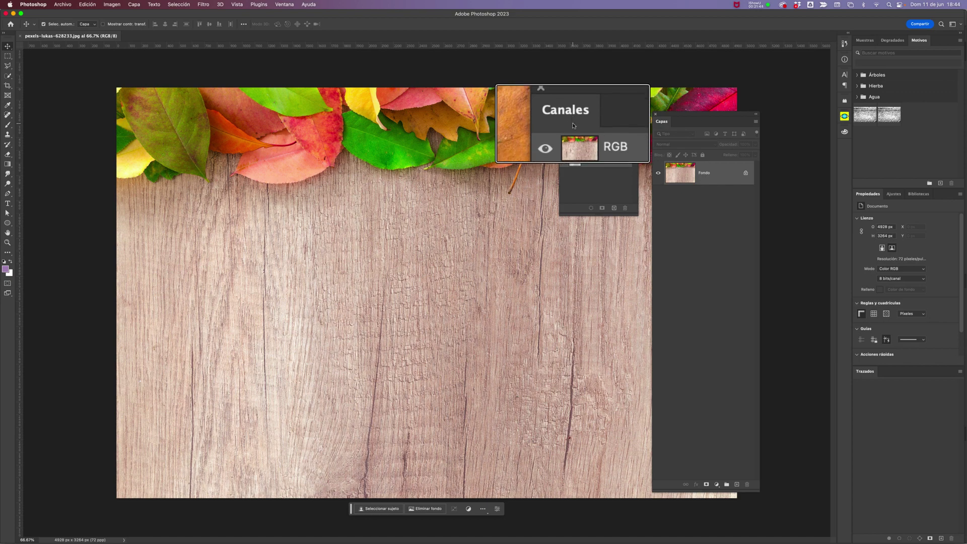
Step: Convert the leaves-and-wood photo from RGB to CMYK color mode
click(112, 4)
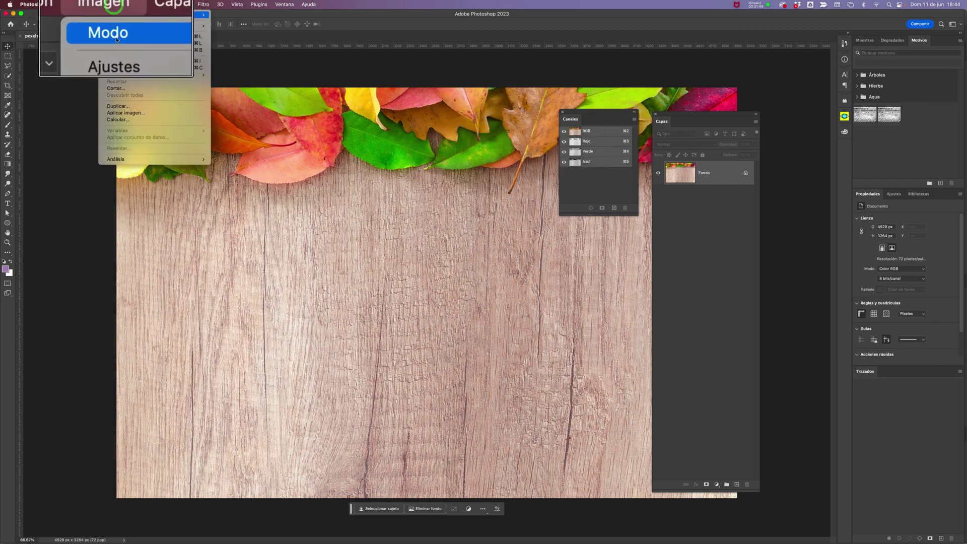
mouse_move(116, 16)
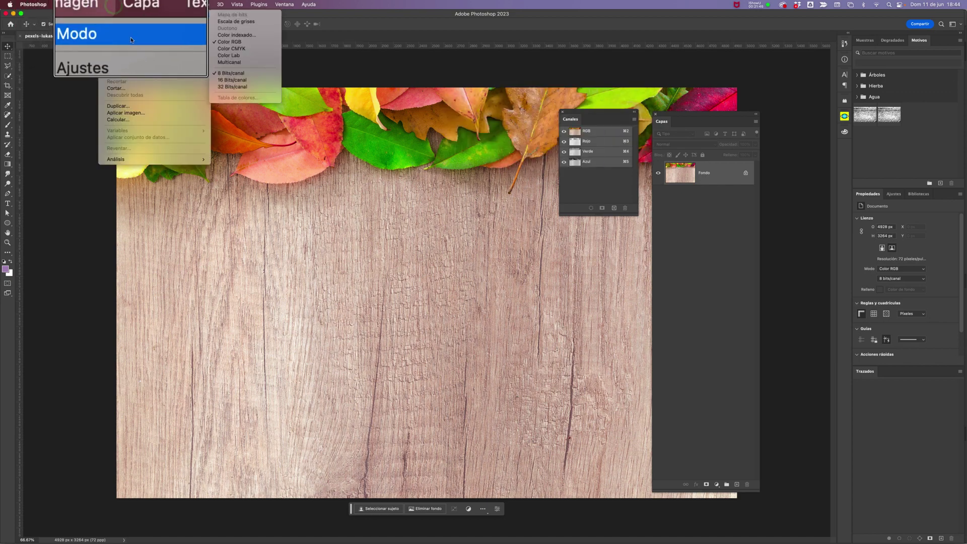
click(227, 46)
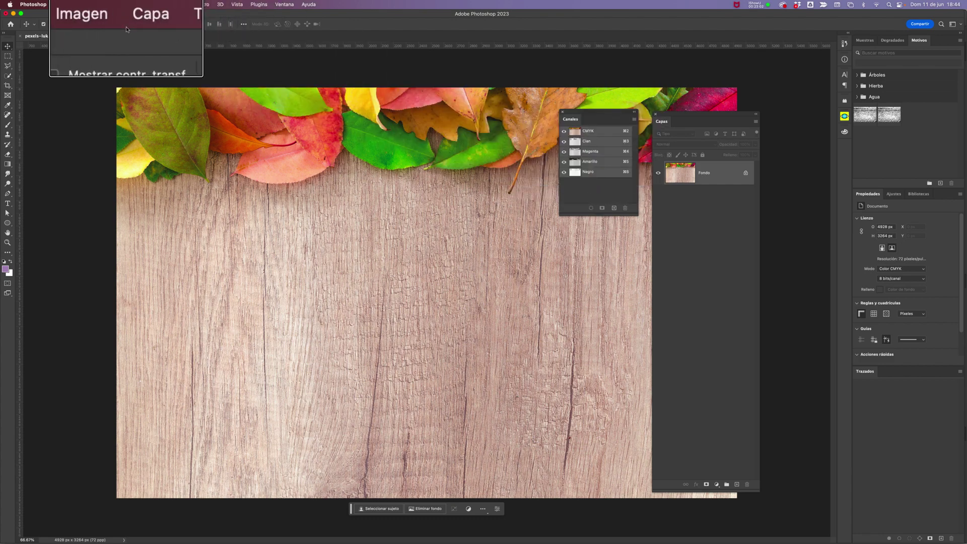
Step: Set the leaves-and-wood photo's resolution to 300 pixels per inch while keeping its width at 4928 pixels
click(112, 5)
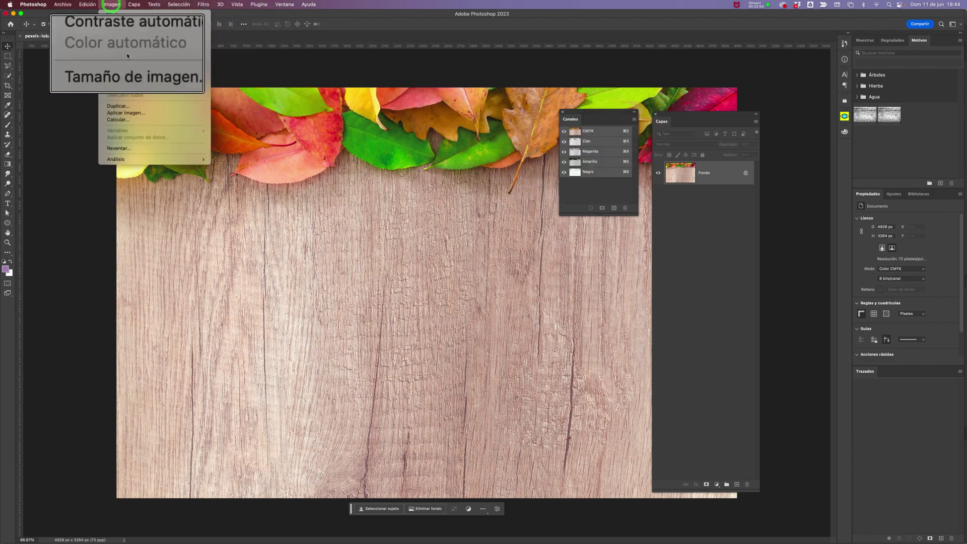
click(127, 62)
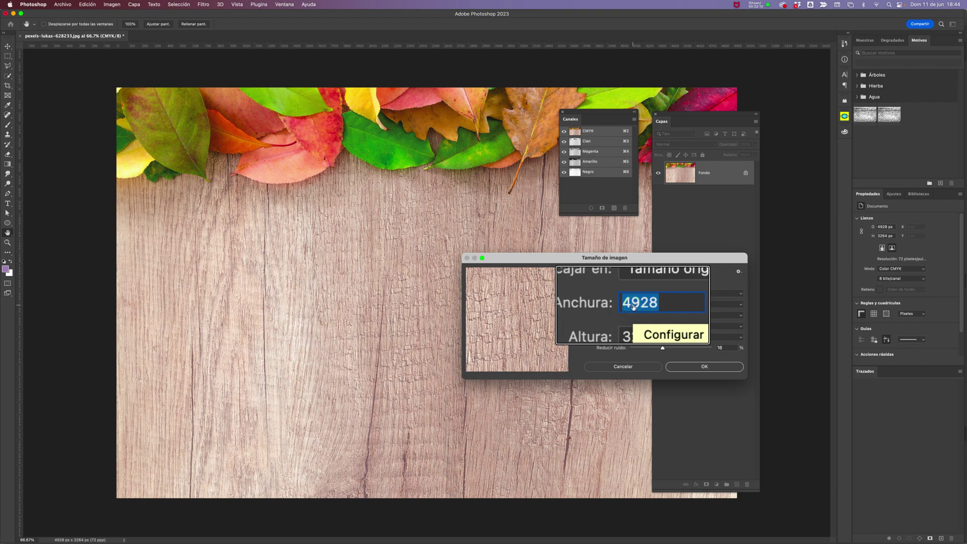
key(super+c)
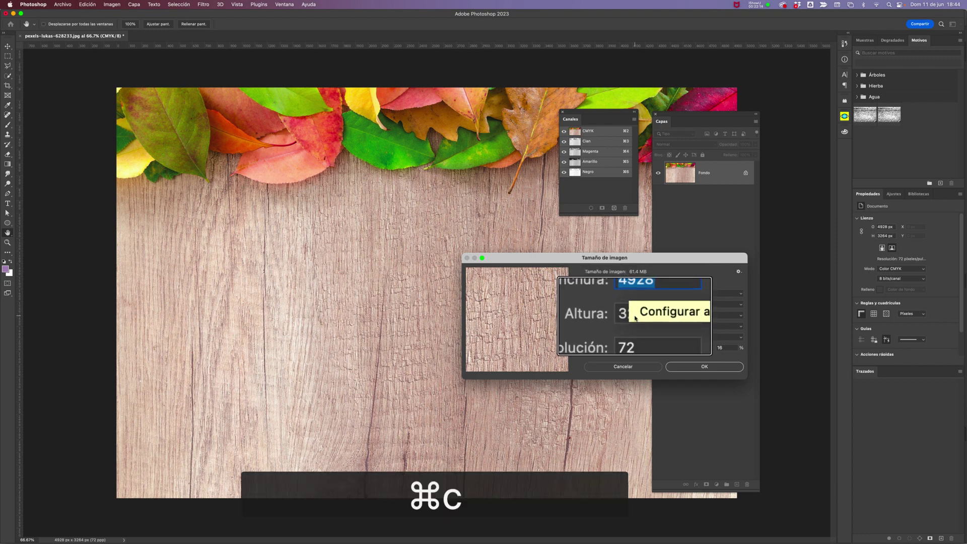
double_click(631, 327)
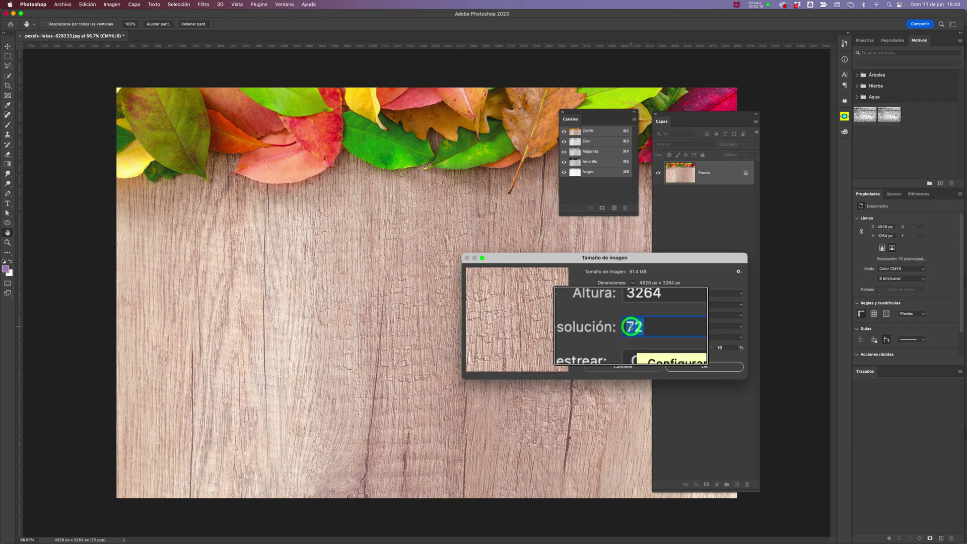
text(300)
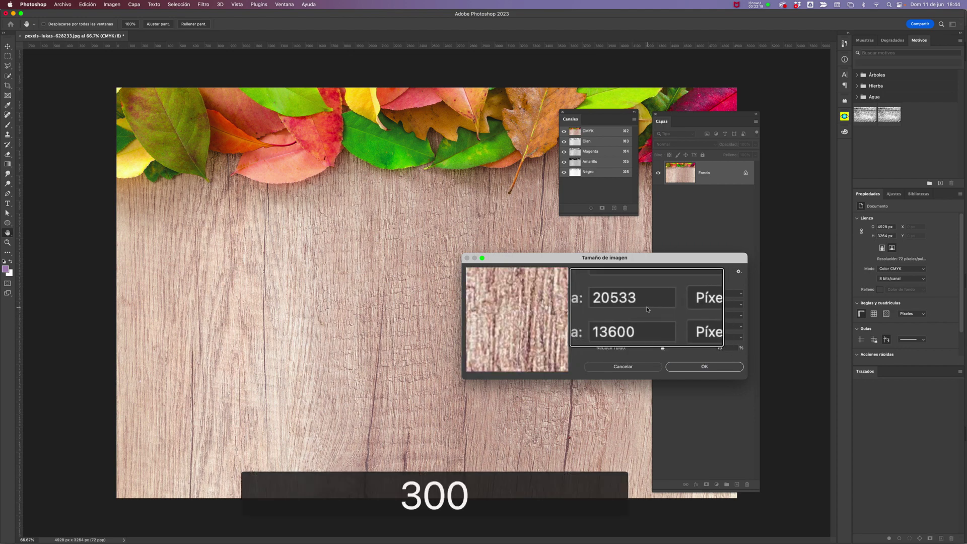
click(636, 305)
key(super+v)
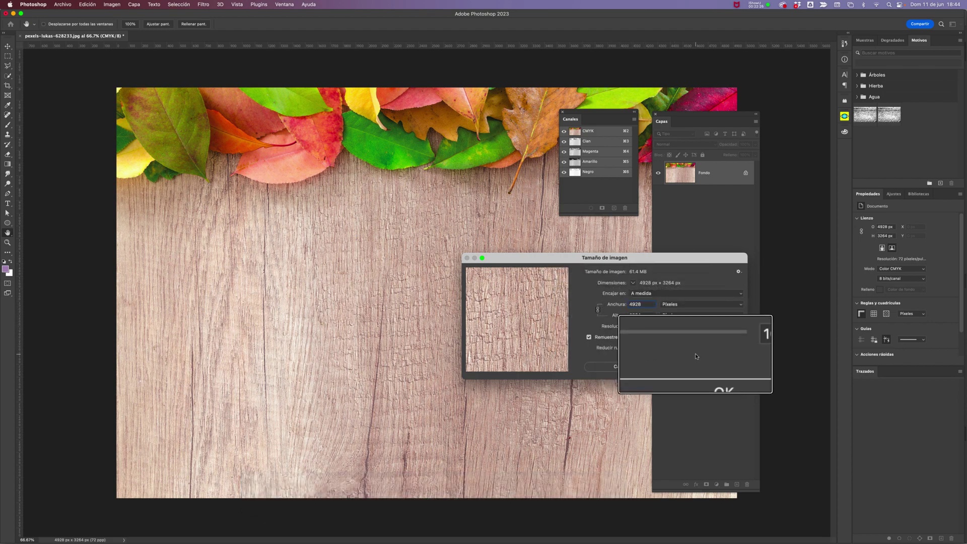
key(alt+super+8)
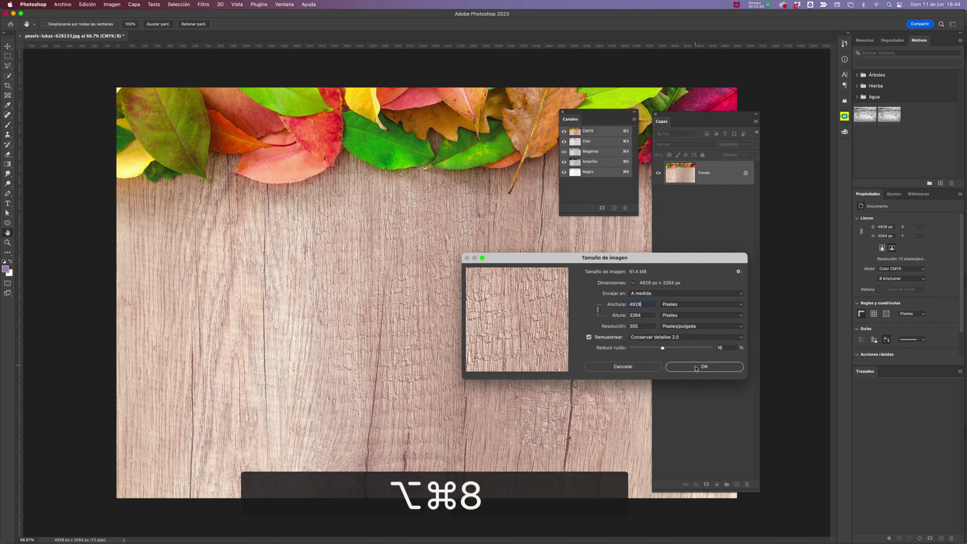
click(695, 369)
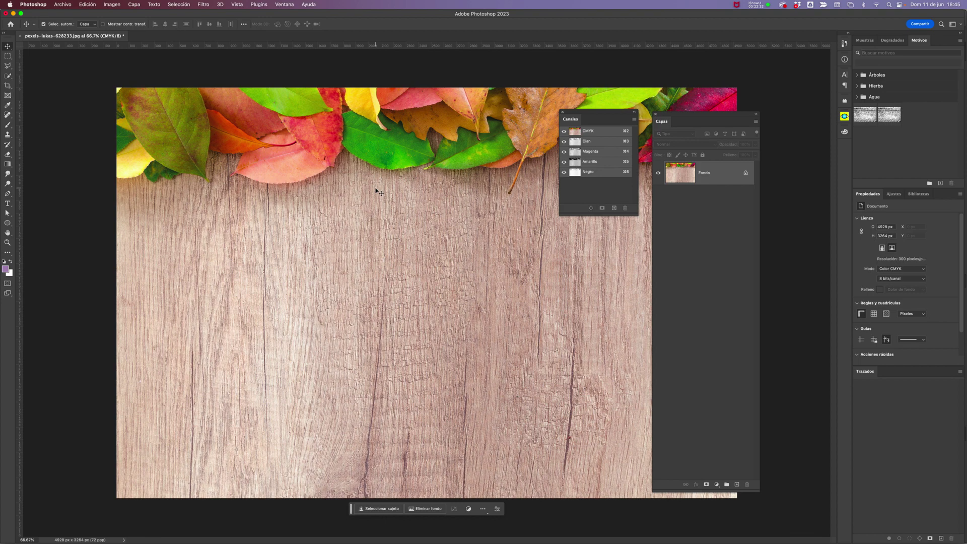
Step: Save the photo as a JPEG and close it, switch back to the flyer in Illustrator and update its modified link
key(super+s)
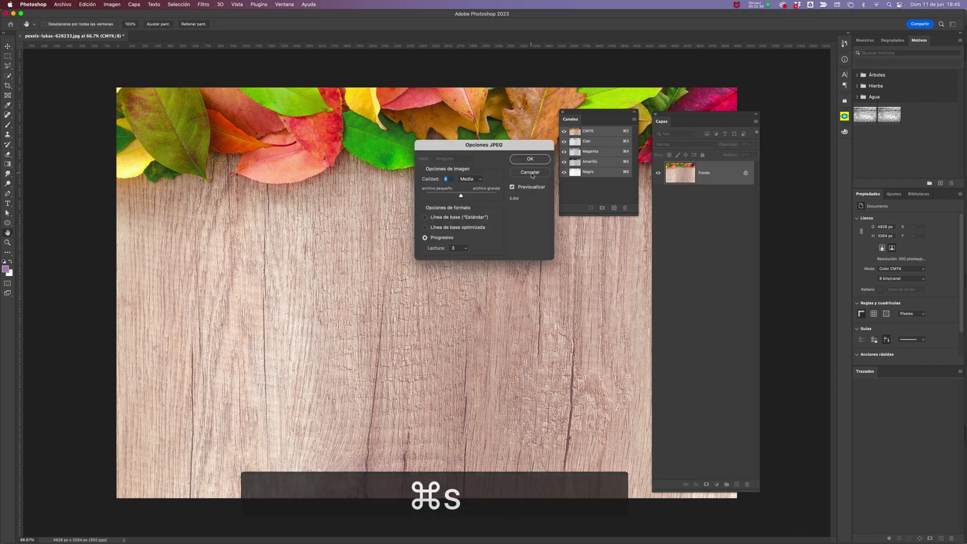
click(528, 160)
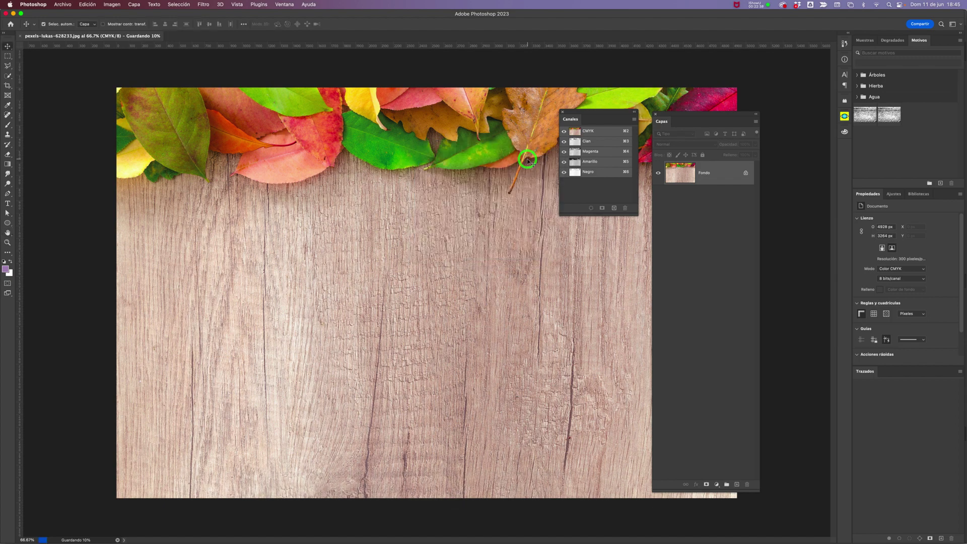
key(super+w)
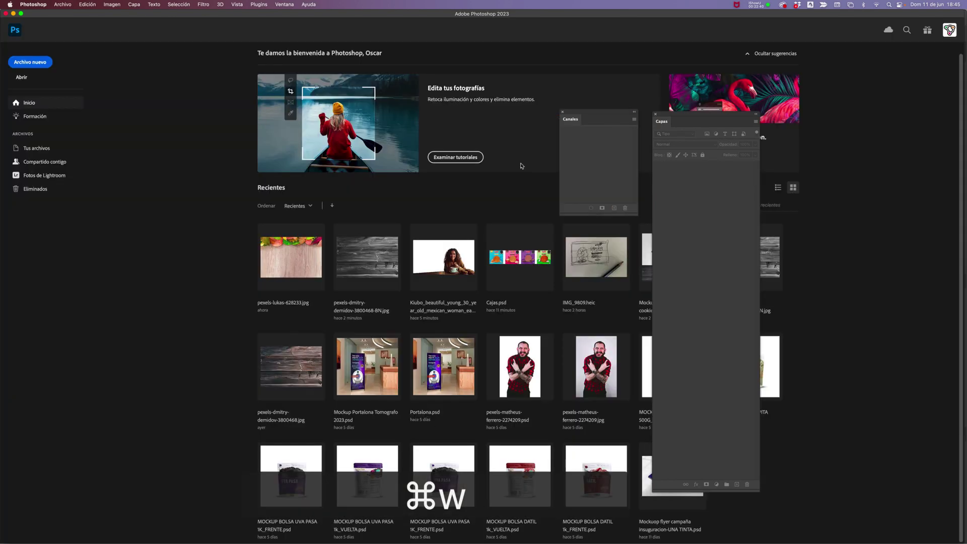
key(ctrl+Up)
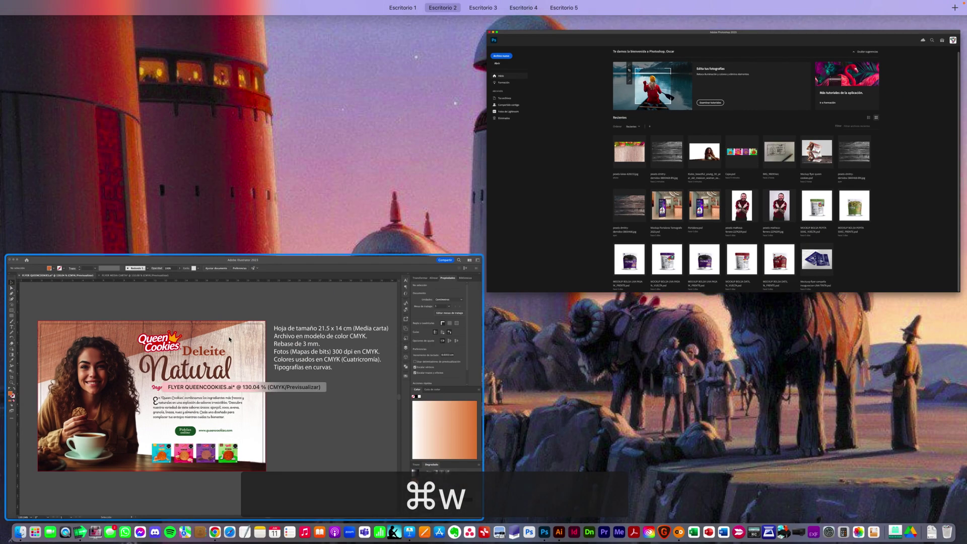
click(228, 337)
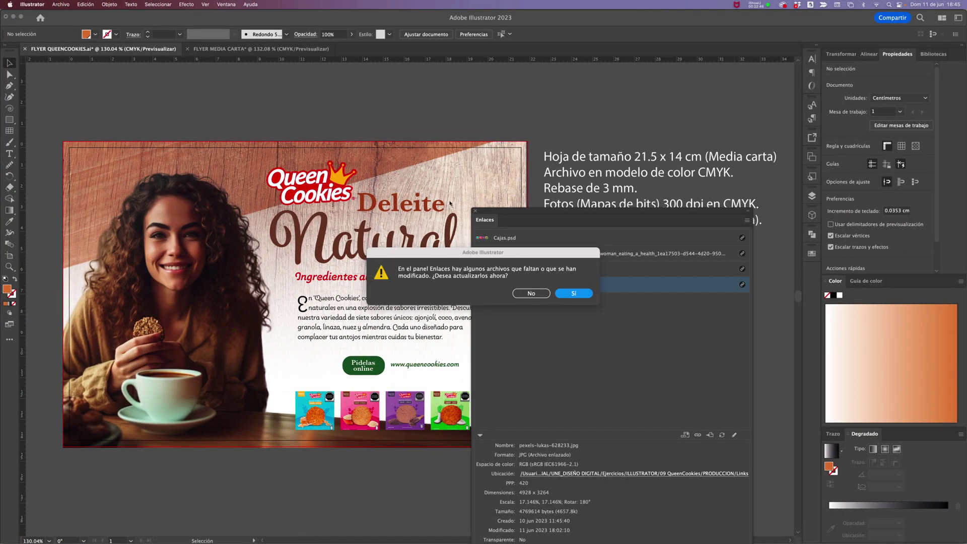
click(576, 294)
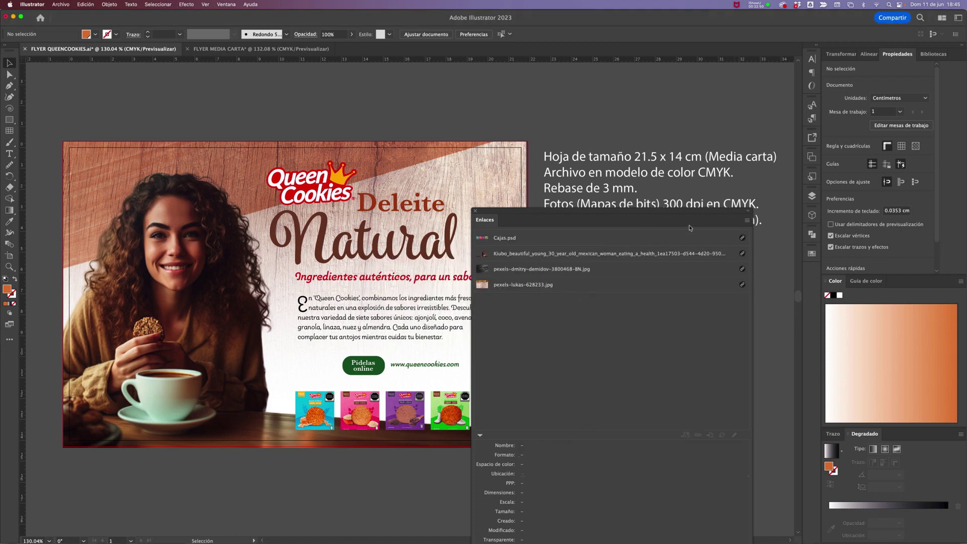
Step: Check the color space and PPI of all four linked images, from pexels-lukas-628233.jpg up to Cajas.psd
click(570, 288)
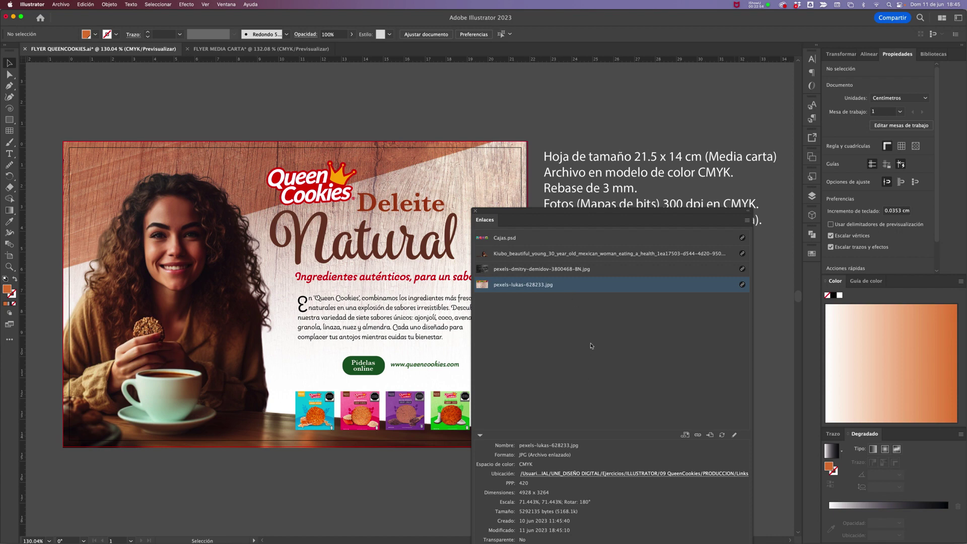
click(593, 273)
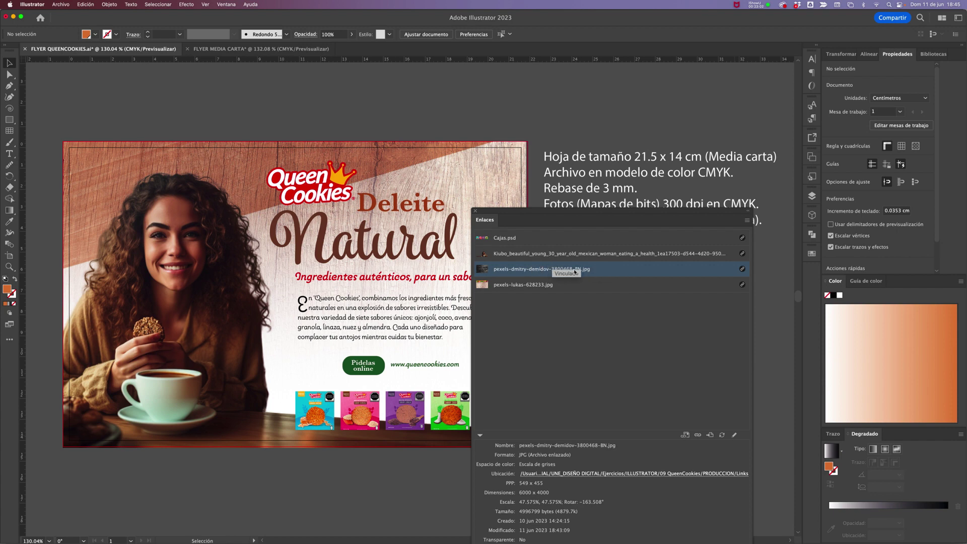
click(577, 255)
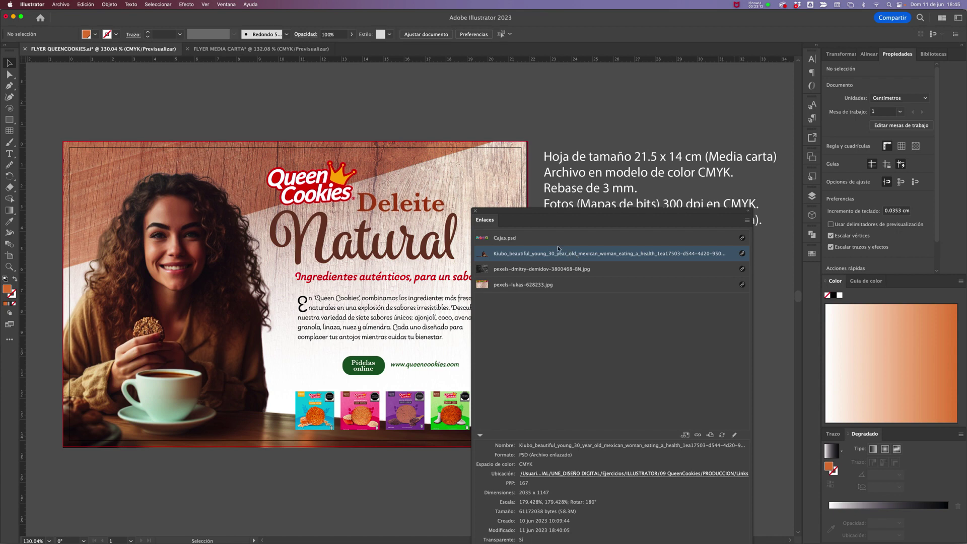
click(533, 239)
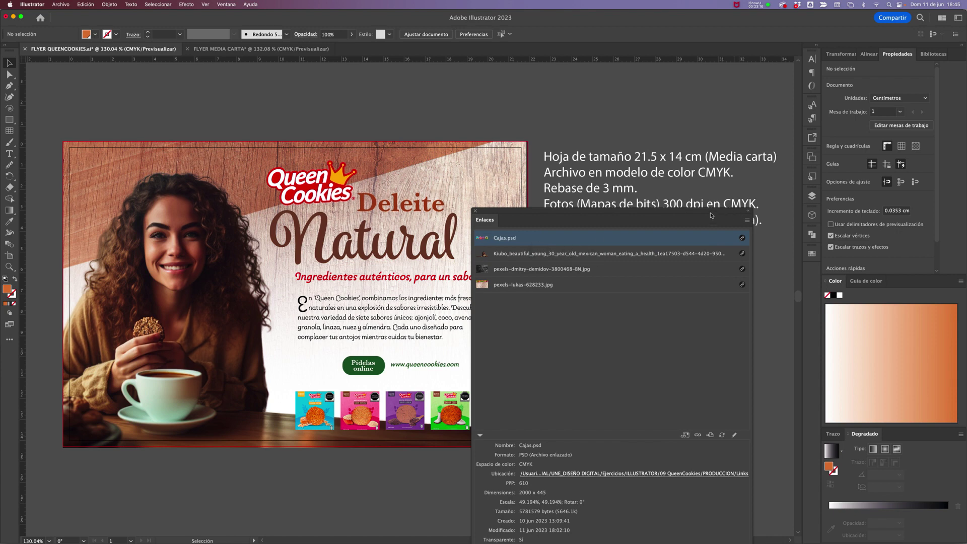
Step: Dock the Links panel away from the flyer and unlock the RETICULA, INFO and FOTO layers
drag(711, 215, 765, 199)
click(187, 257)
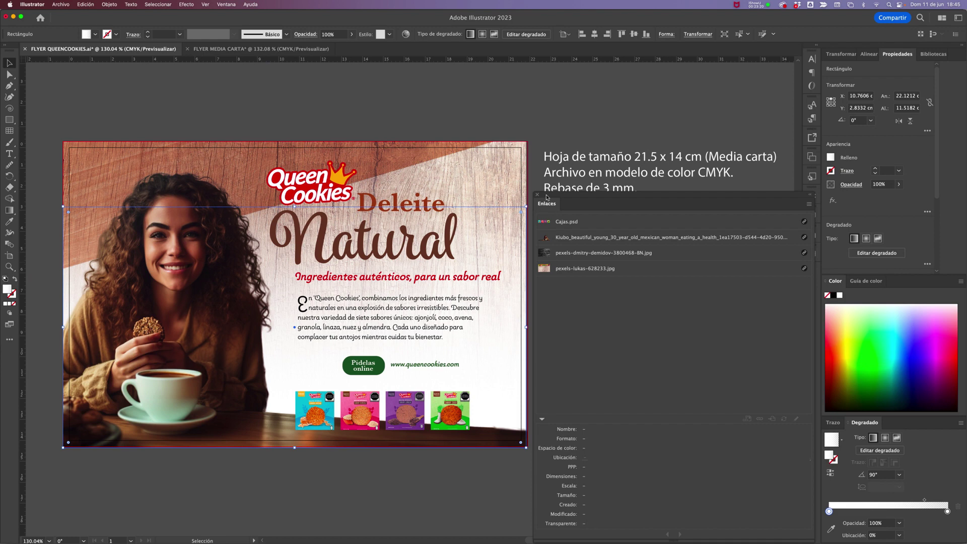
drag(547, 203, 815, 273)
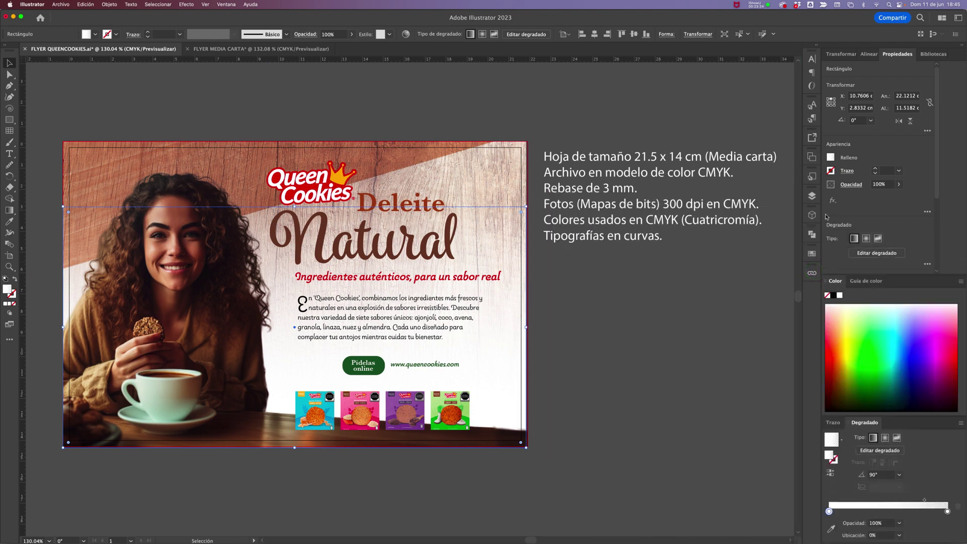
click(811, 197)
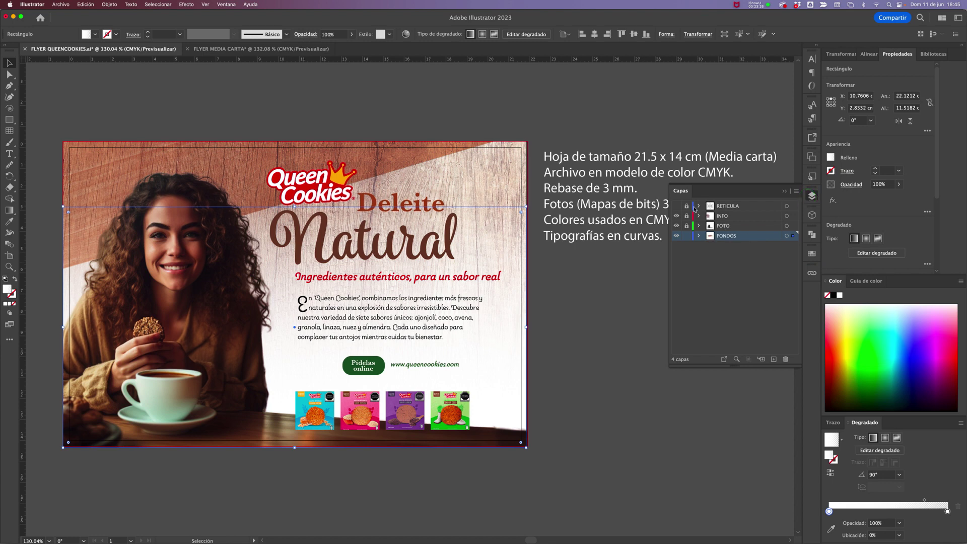
click(641, 115)
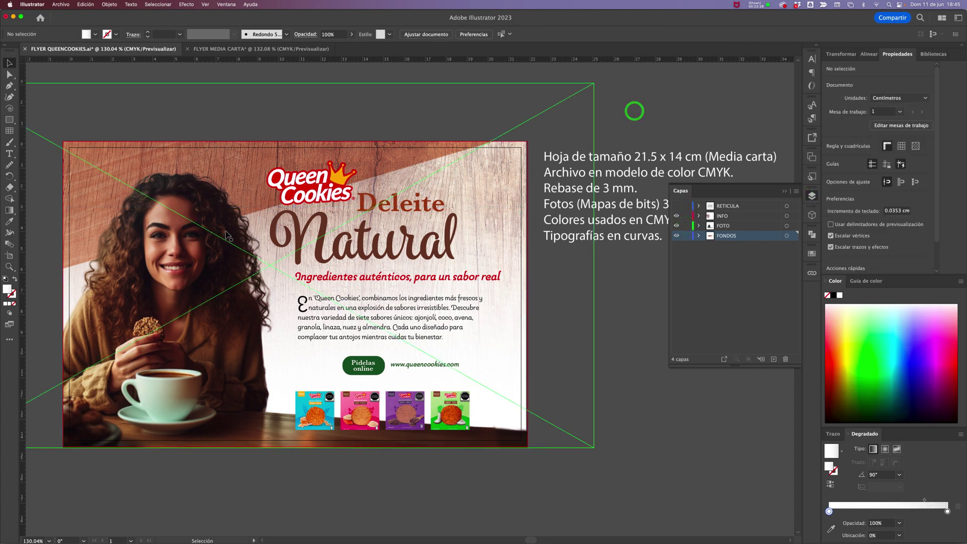
Step: Directly select the photo of the woman, check its color mode, PPI and link options, and deselect it
key(a)
click(345, 470)
click(205, 320)
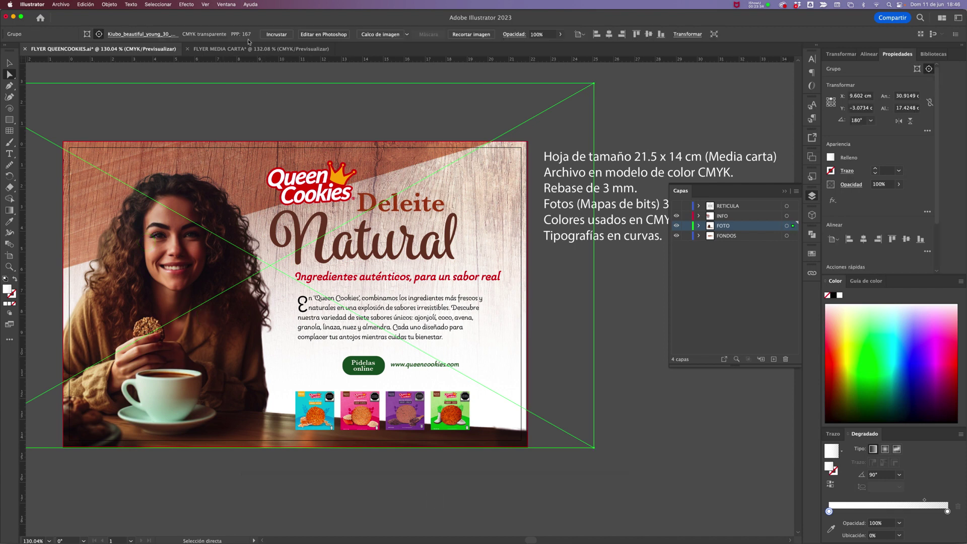
click(151, 35)
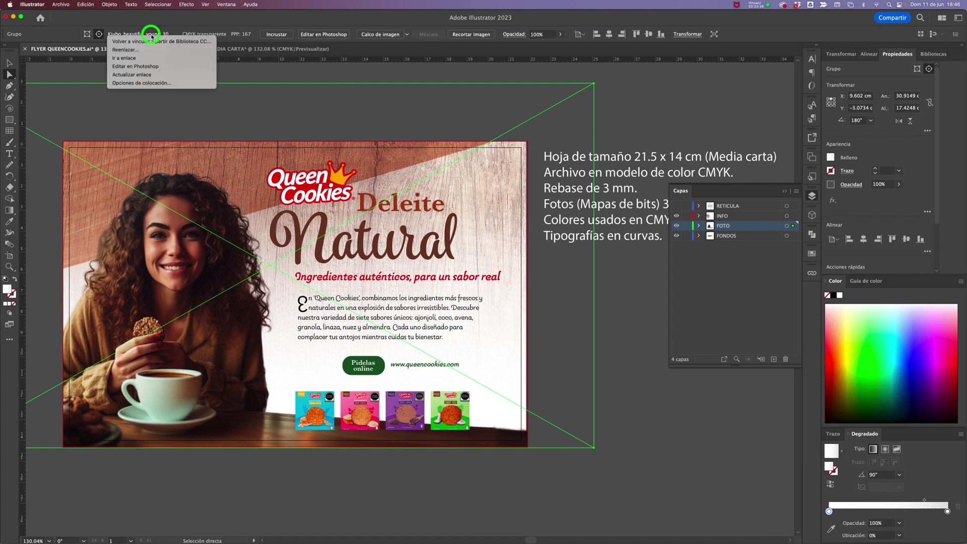
click(143, 32)
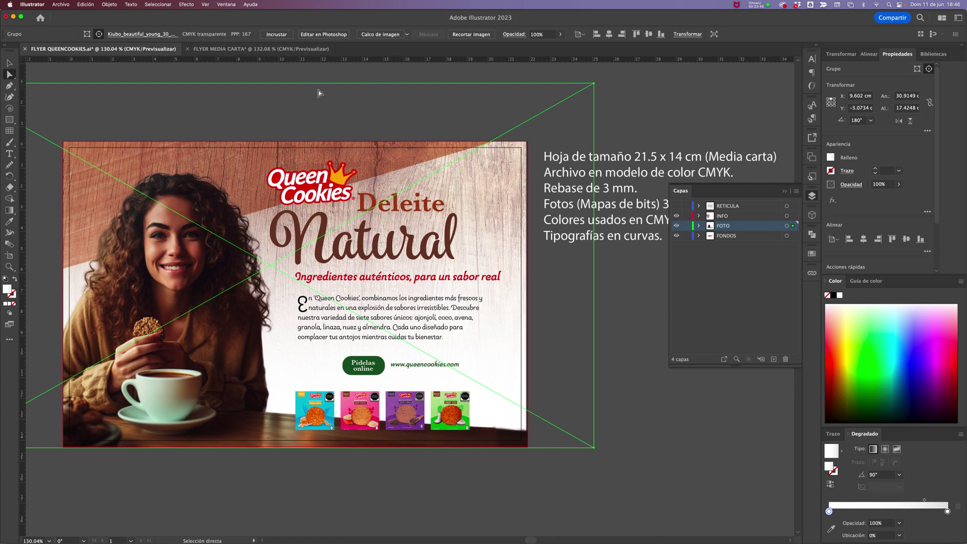
click(608, 100)
key(v)
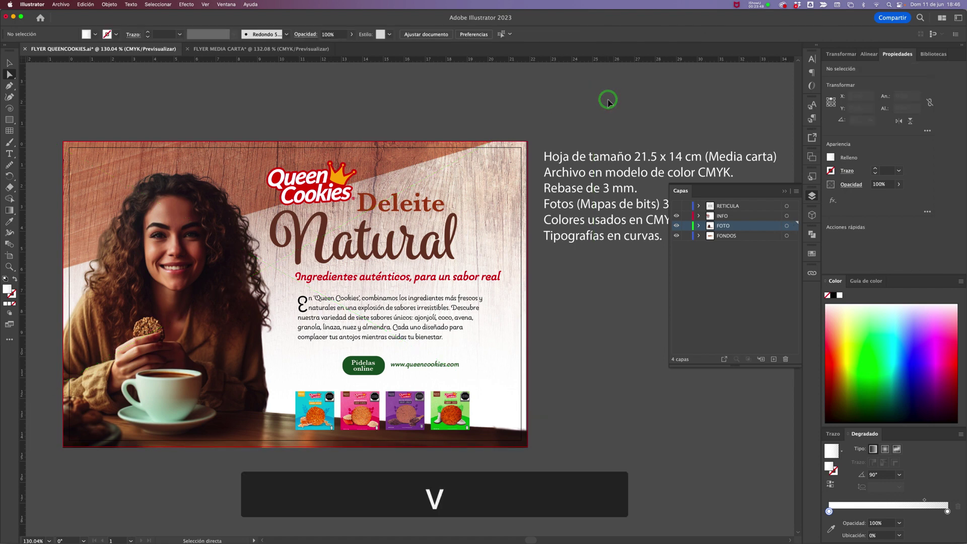
Step: Review the print requirements listed beside the flyer, including the items on photos and used colors
click(634, 99)
scroll(586, 206, right, 3)
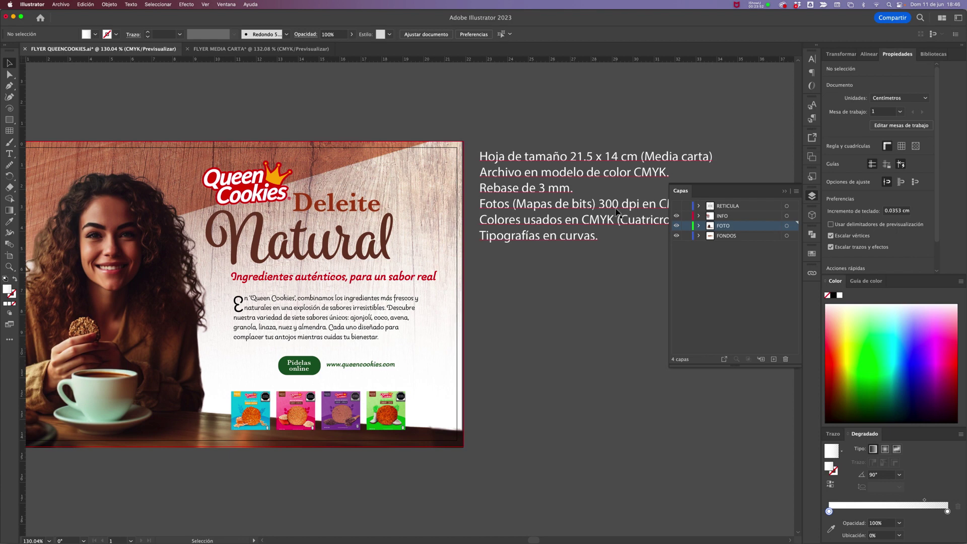
scroll(616, 212, right, 3)
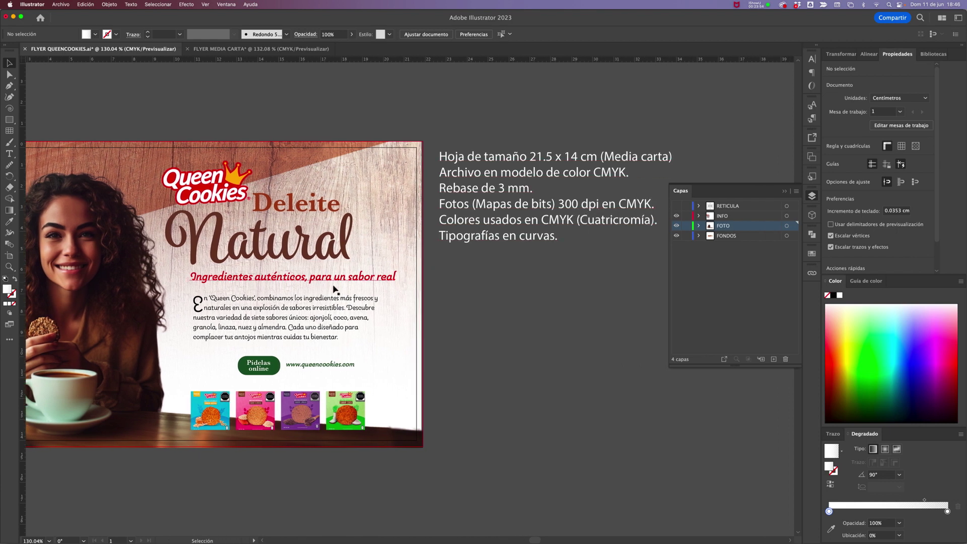
scroll(532, 254, left, 4)
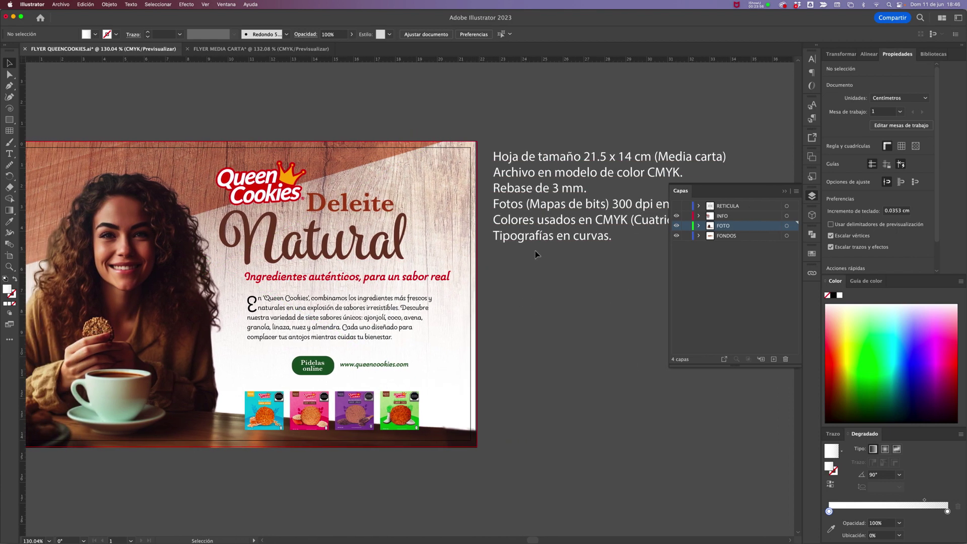
scroll(551, 217, right, 3)
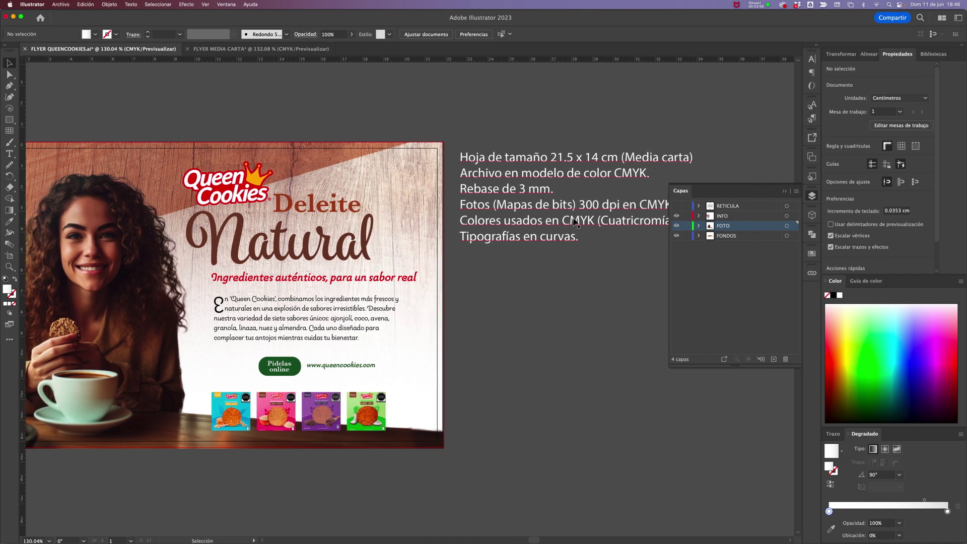
scroll(576, 222, right, 3)
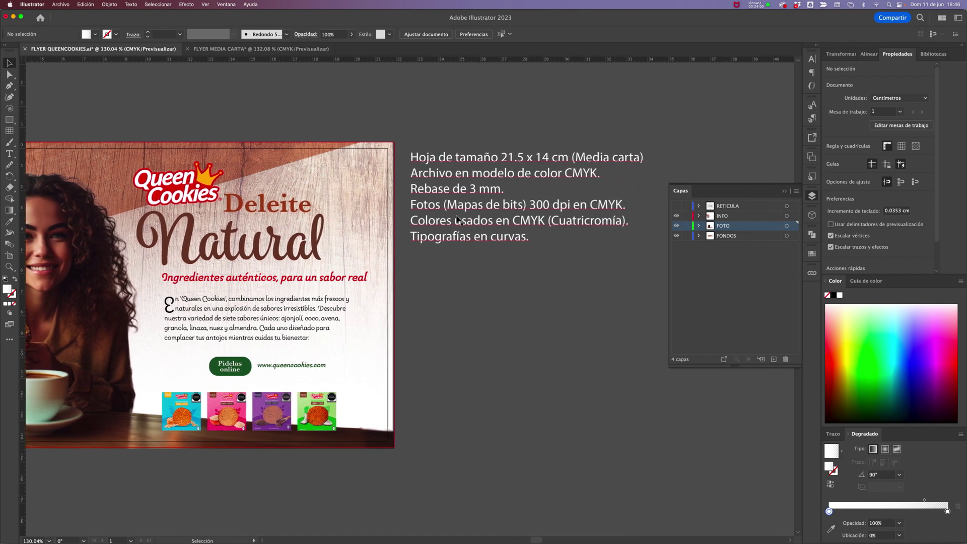
scroll(263, 262, left, 3)
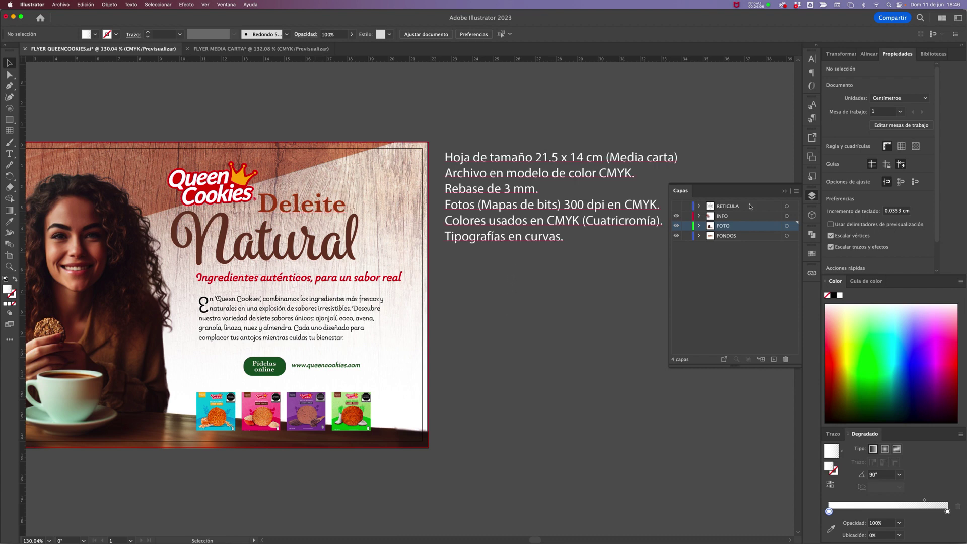
Step: Collapse the Layers panel and float the Swatches panel beside the flyer to examine the document's colors
click(784, 193)
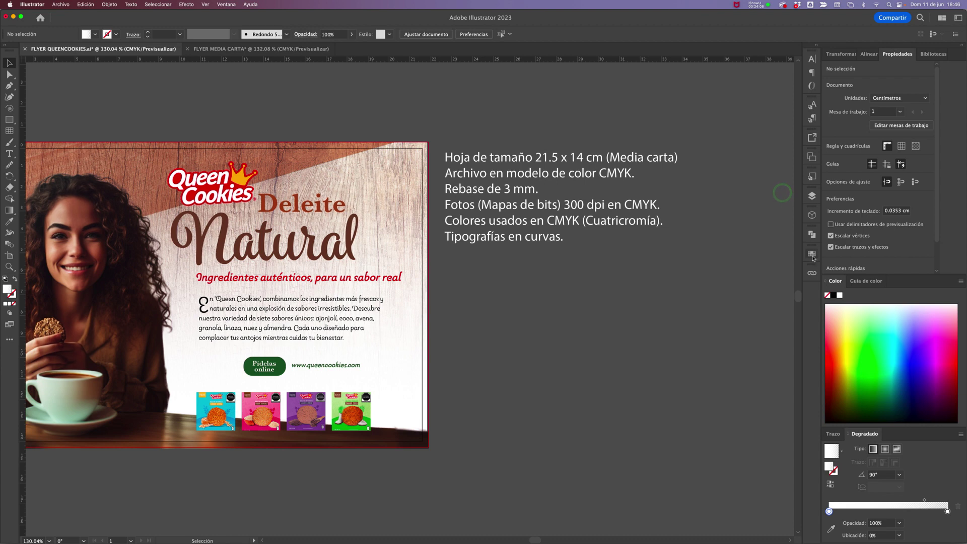
click(812, 254)
drag(670, 209, 568, 189)
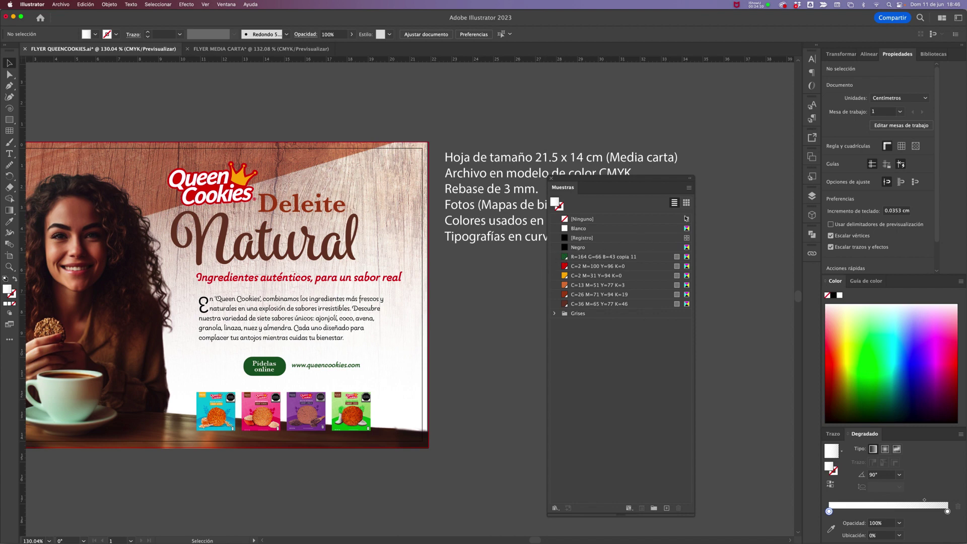
drag(672, 183, 615, 135)
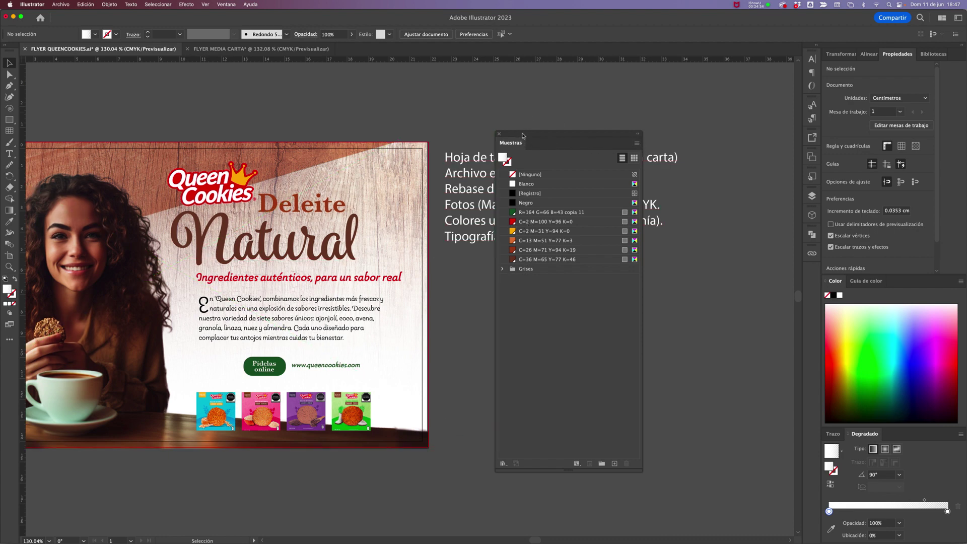
Step: Reposition the Swatches panel beside the flyer and select all swatches that the document does not use
drag(523, 136, 502, 124)
click(615, 132)
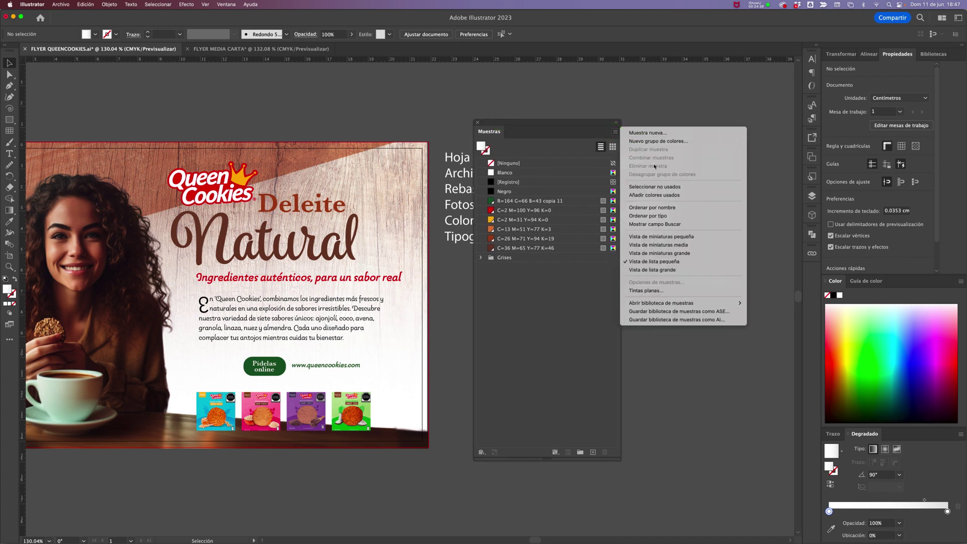
click(659, 189)
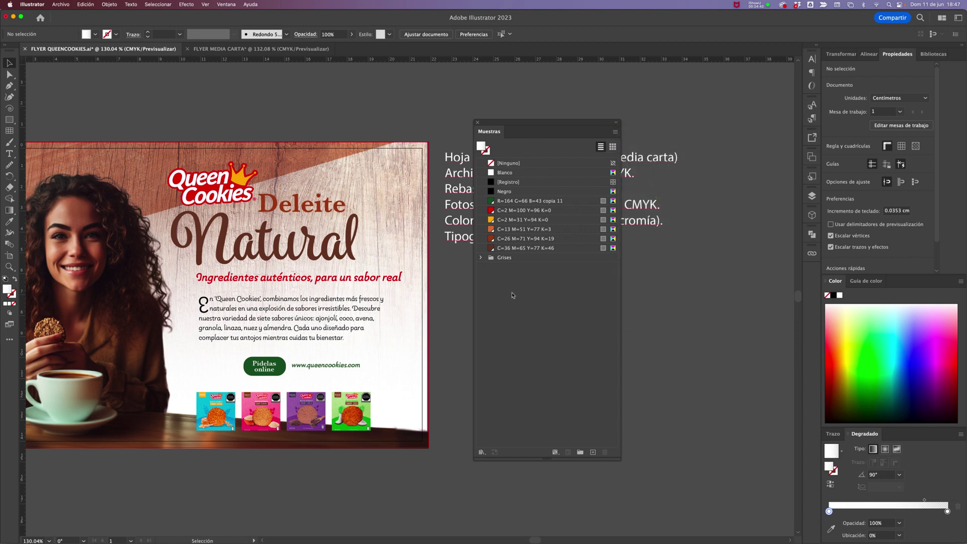
Step: Pick colors from the spectrum and add two light green gradient fills as new swatches above the Grises group
click(862, 334)
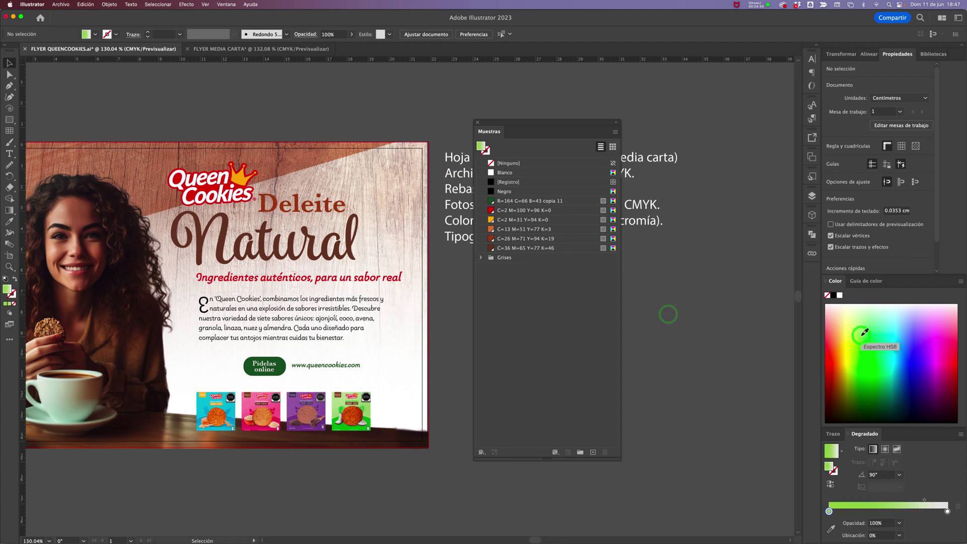
drag(481, 146, 511, 258)
click(895, 356)
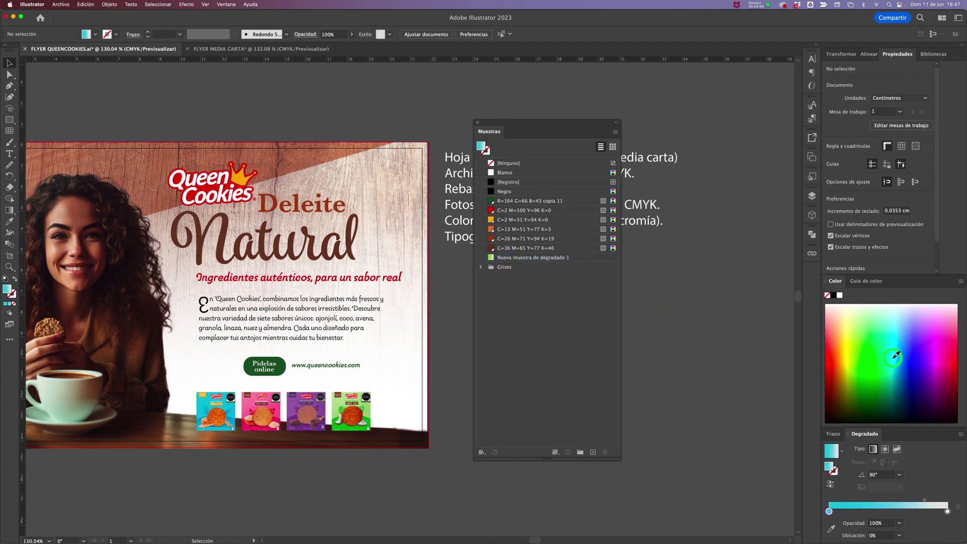
click(910, 356)
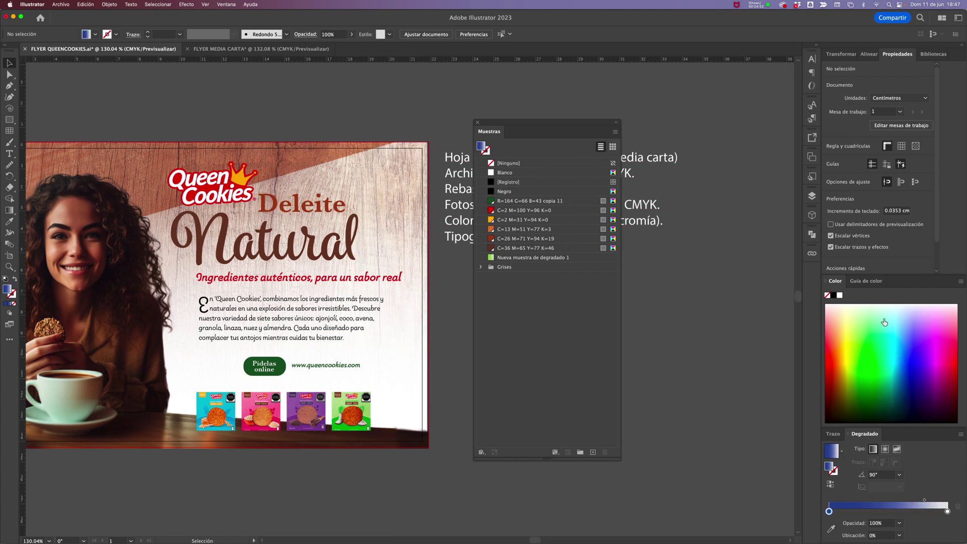
click(867, 323)
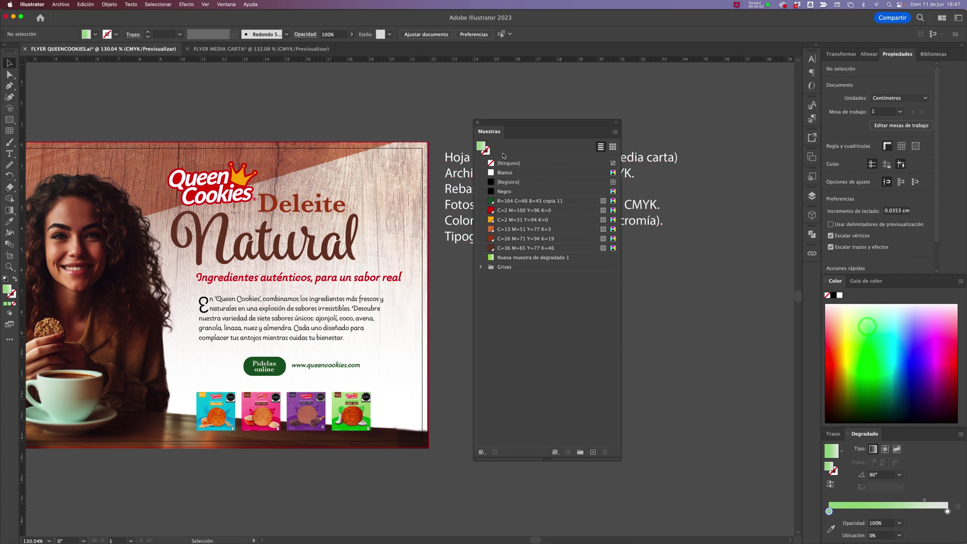
drag(481, 147, 525, 262)
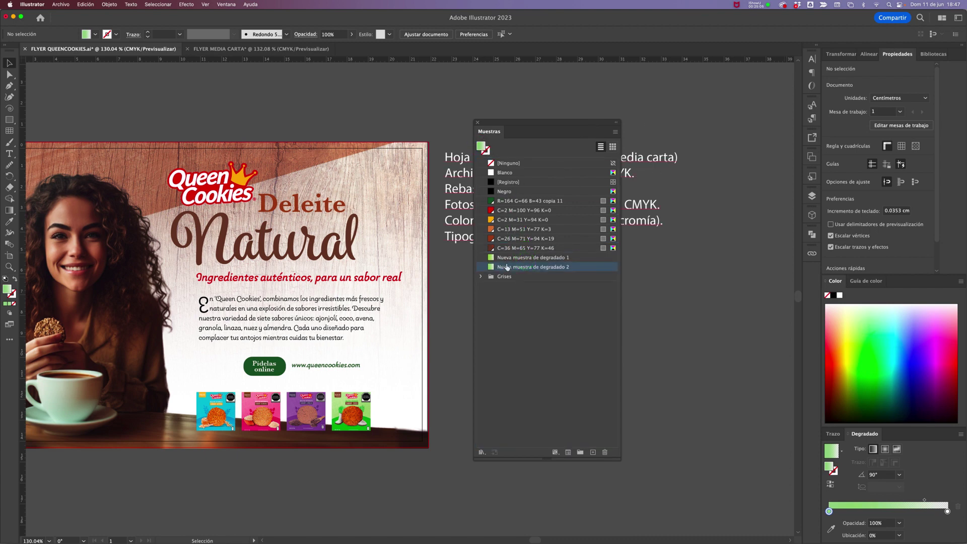
Step: Select all unused swatches and delete the two light green gradient swatches
click(615, 132)
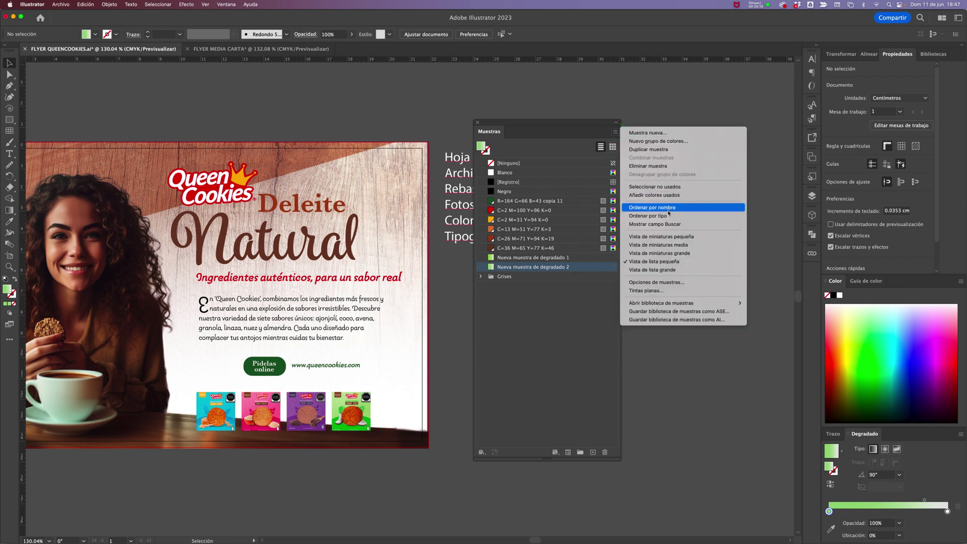
click(648, 188)
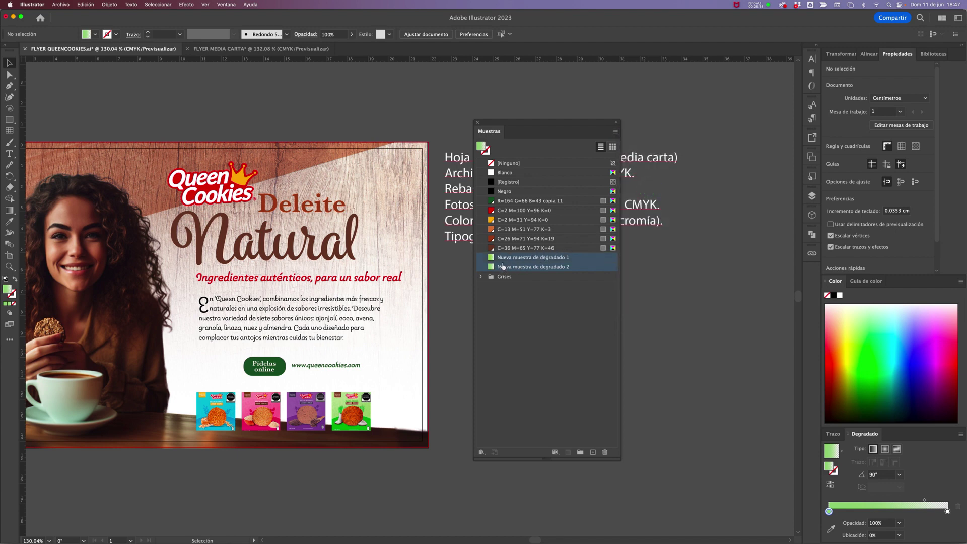
click(605, 454)
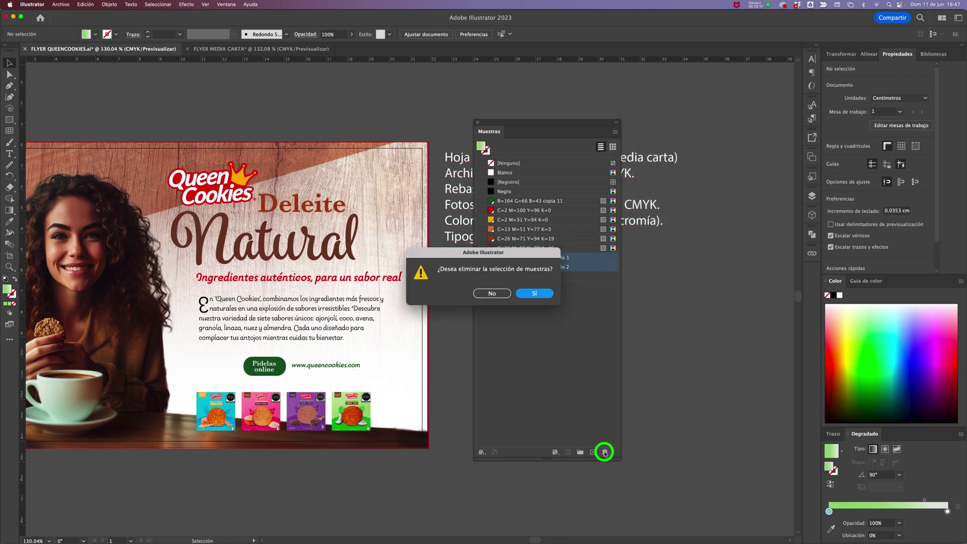
click(533, 294)
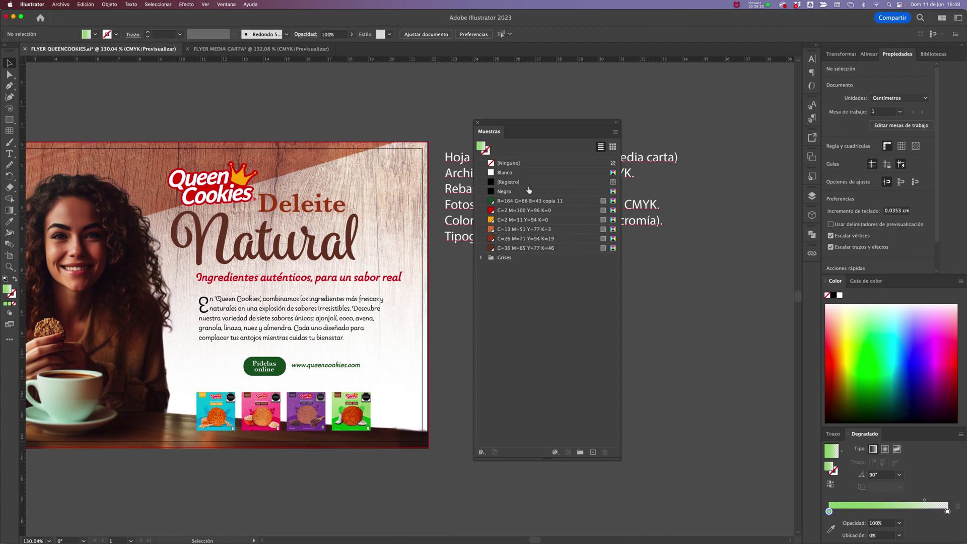
Step: Check the color type, Global setting and color mode of the green swatch R=164 G=66 B=43 copia 11
double_click(491, 202)
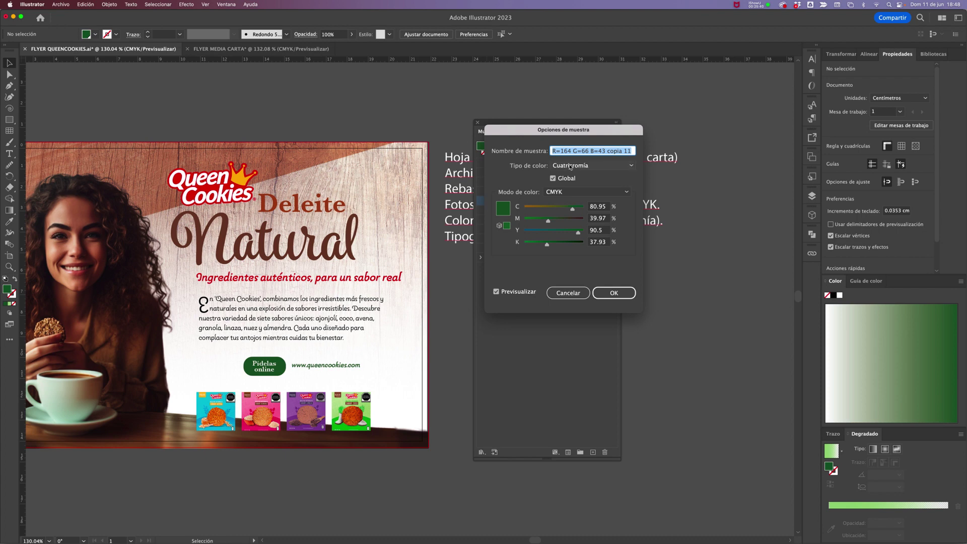
key(alt+super+8)
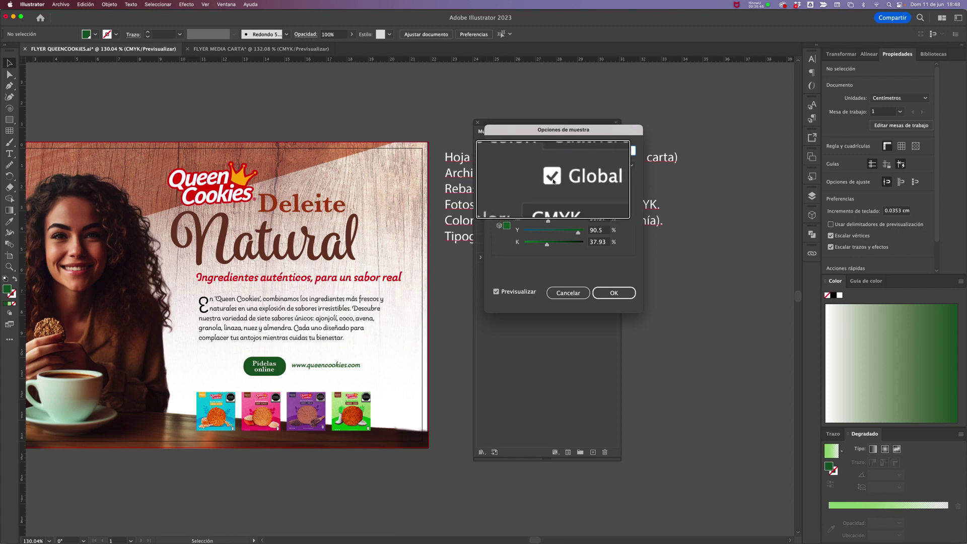
key(alt+super+8)
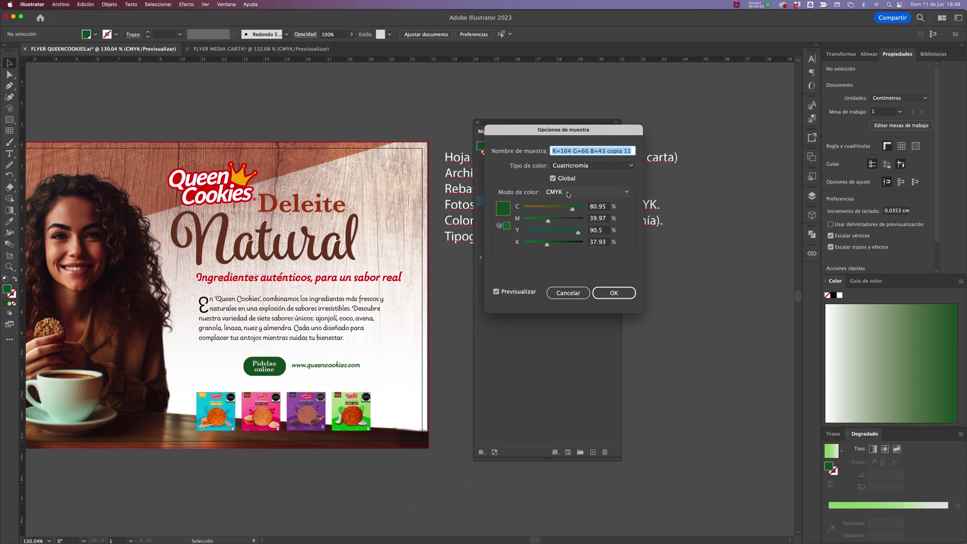
click(615, 293)
Step: Examine the color type, Global setting and CMYK values of the red swatch C=2 M=100 Y=96 K=0
click(492, 211)
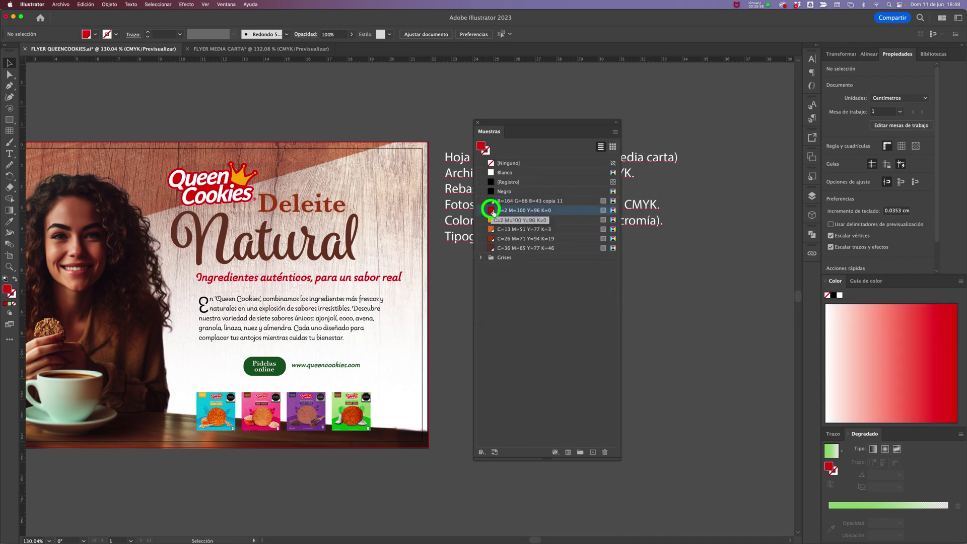
double_click(491, 211)
click(561, 179)
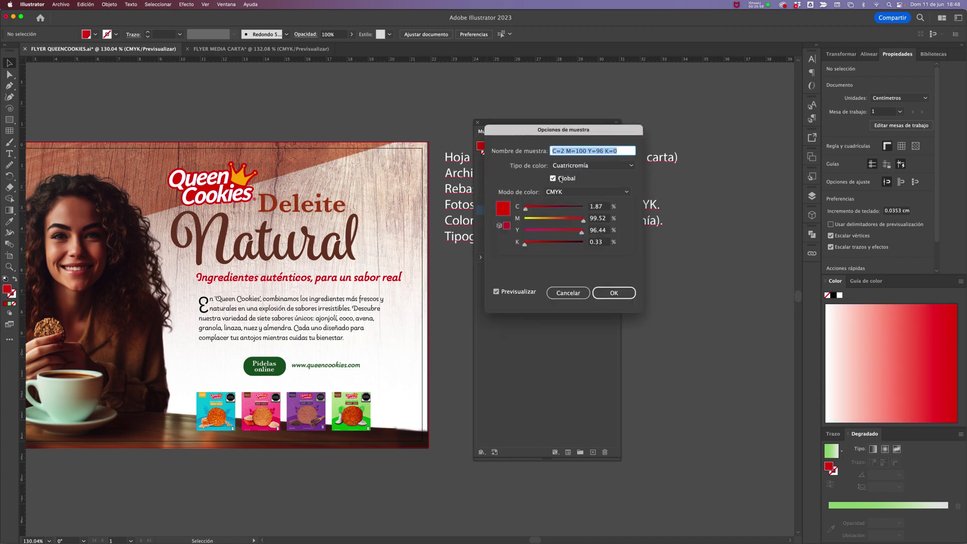
key(alt+super+8)
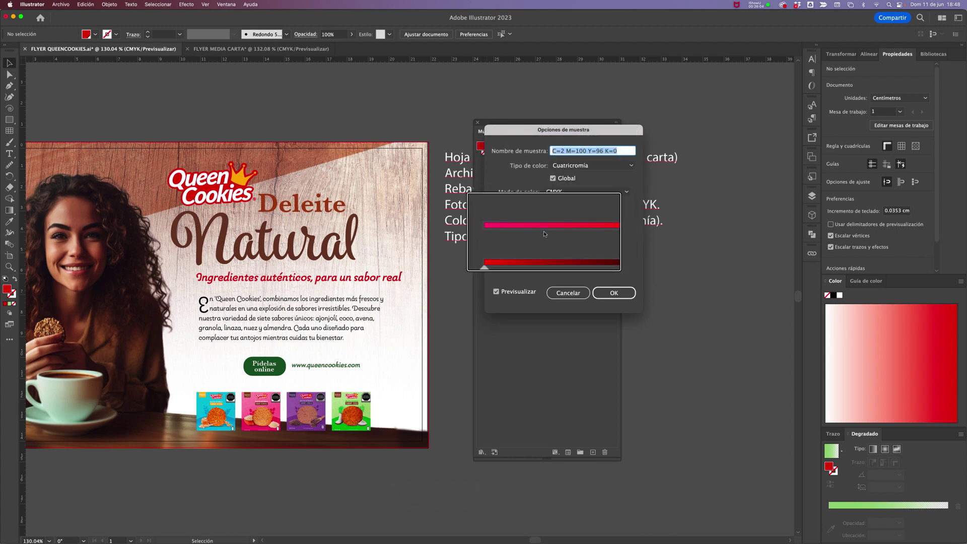
key(alt+super+8)
click(615, 293)
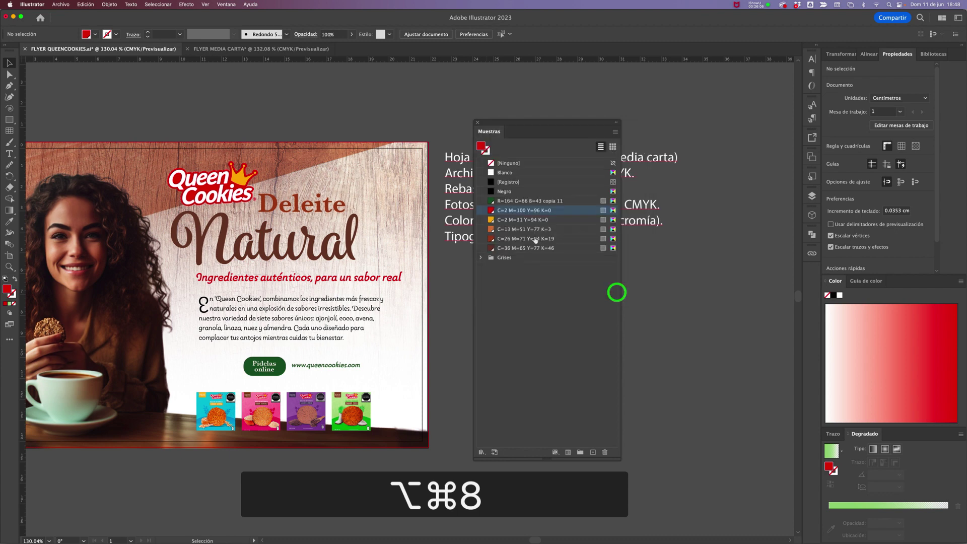
Step: Check the color type and color mode of the yellow C=2 M=31 Y=94 K=0 and orange C=13 M=51 Y=77 K=3 swatches
double_click(492, 217)
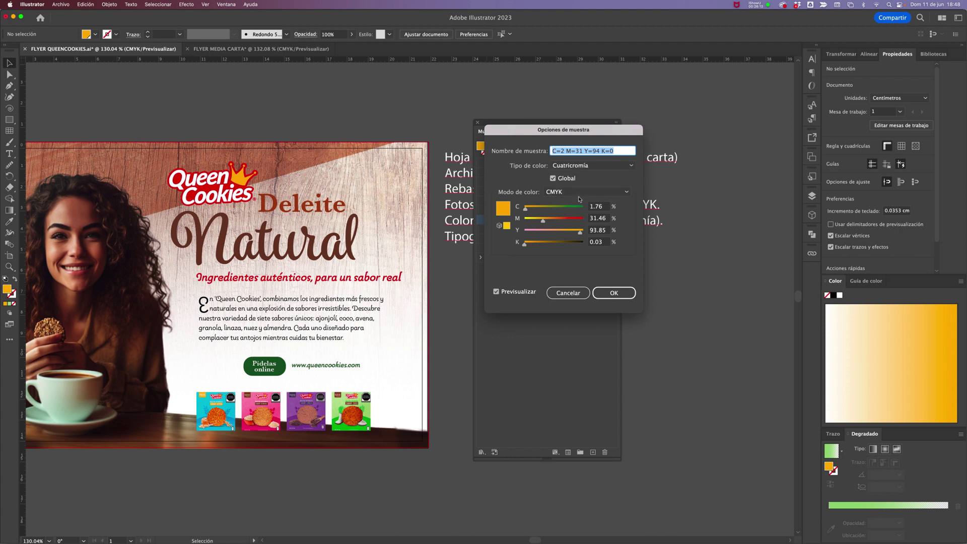
click(614, 293)
click(614, 293)
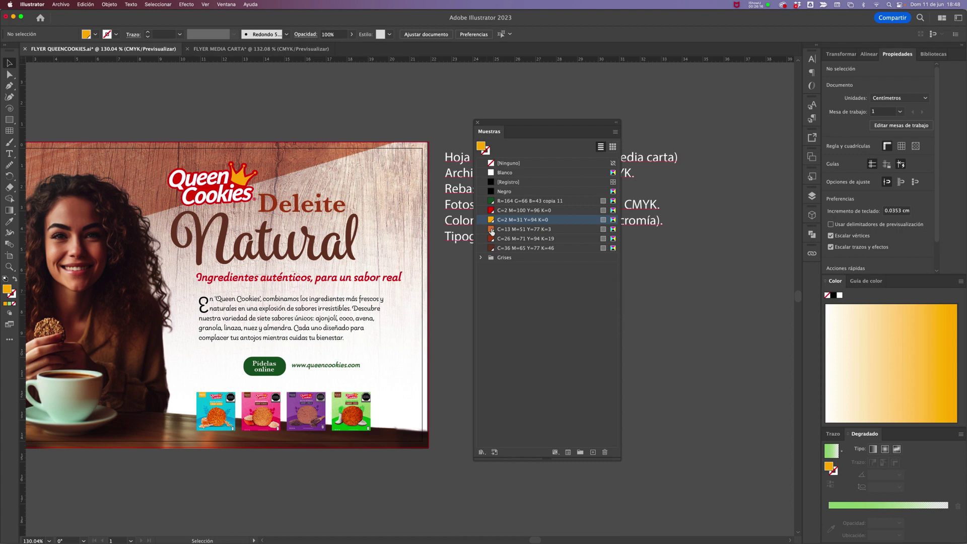
double_click(492, 230)
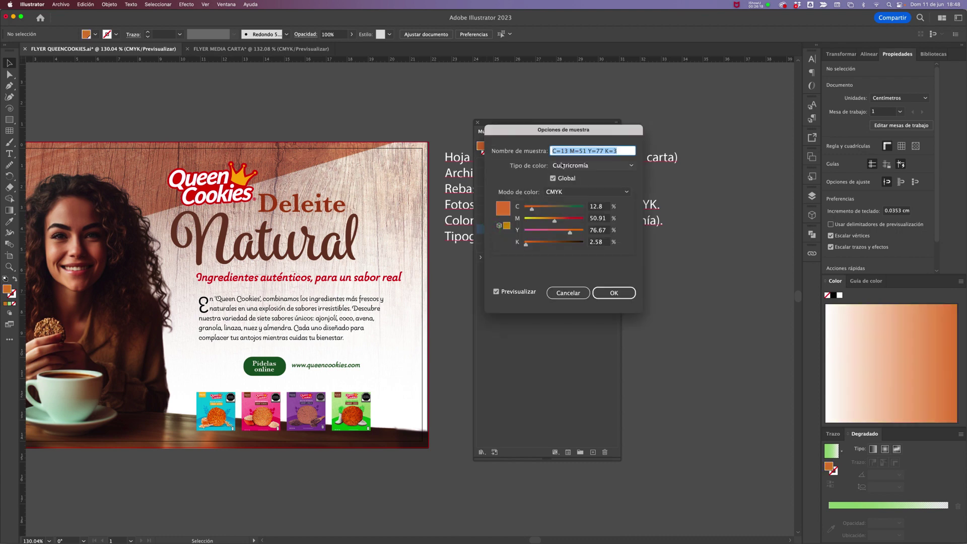
click(560, 179)
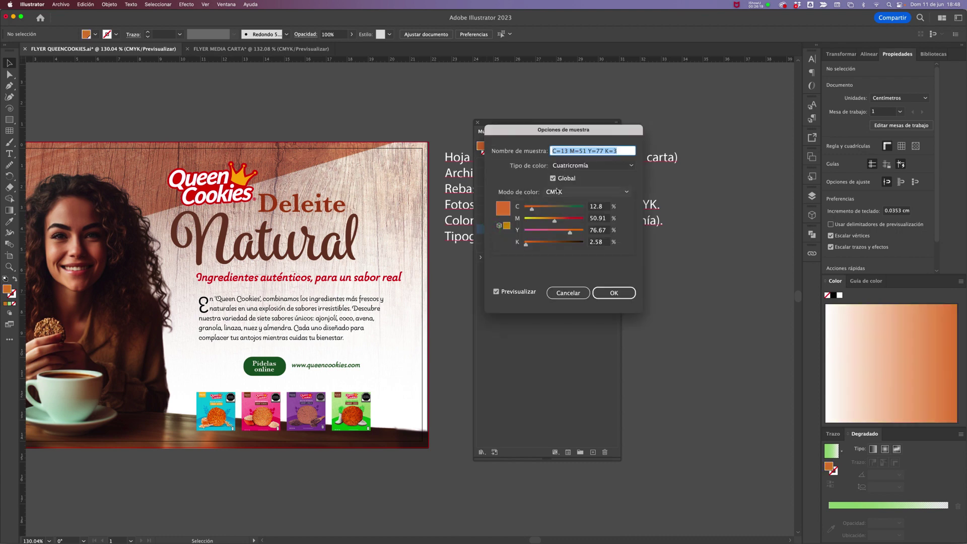
click(569, 293)
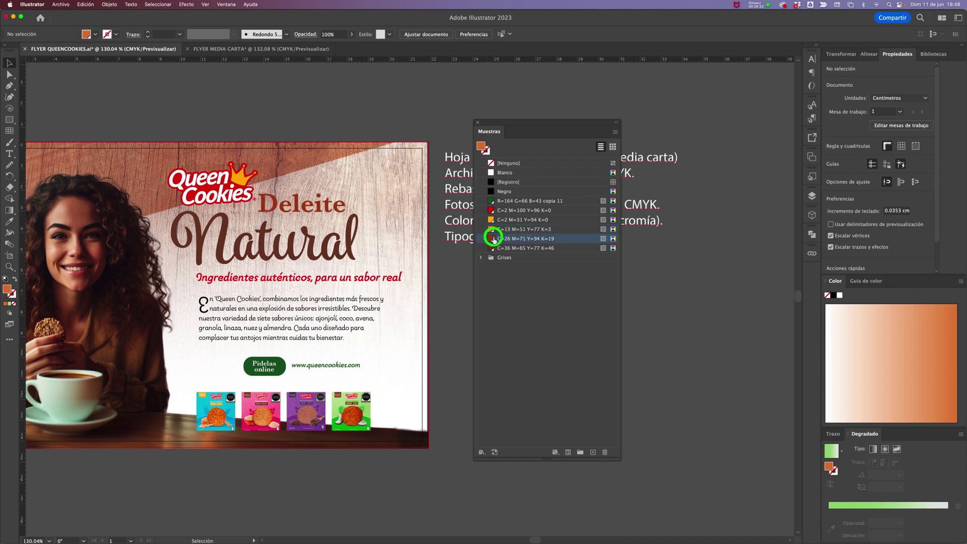
Step: Inspect the color type and color mode of the two brown swatches, C=26 M=71 Y=94 K=19 and C=36 M=65 Y=77 K=46
double_click(493, 238)
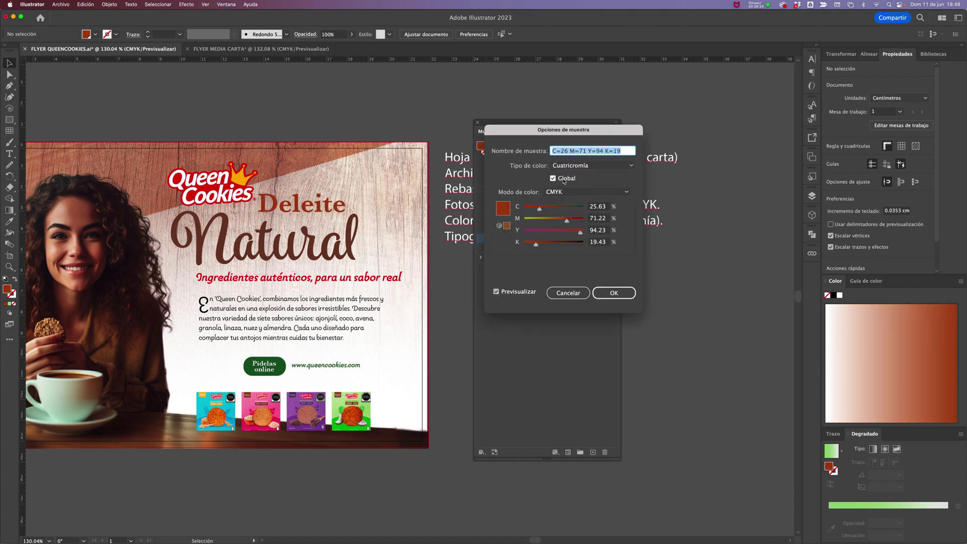
click(577, 297)
click(573, 296)
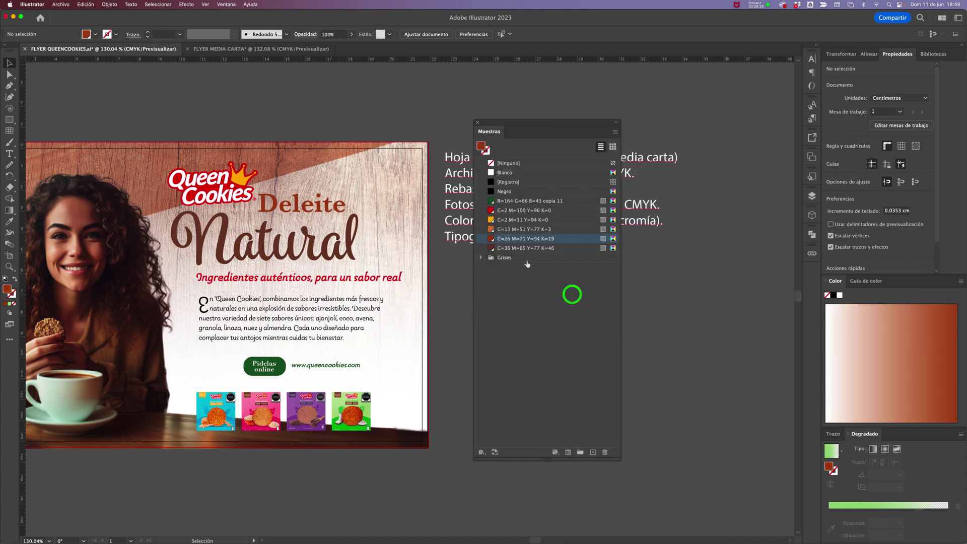
double_click(493, 248)
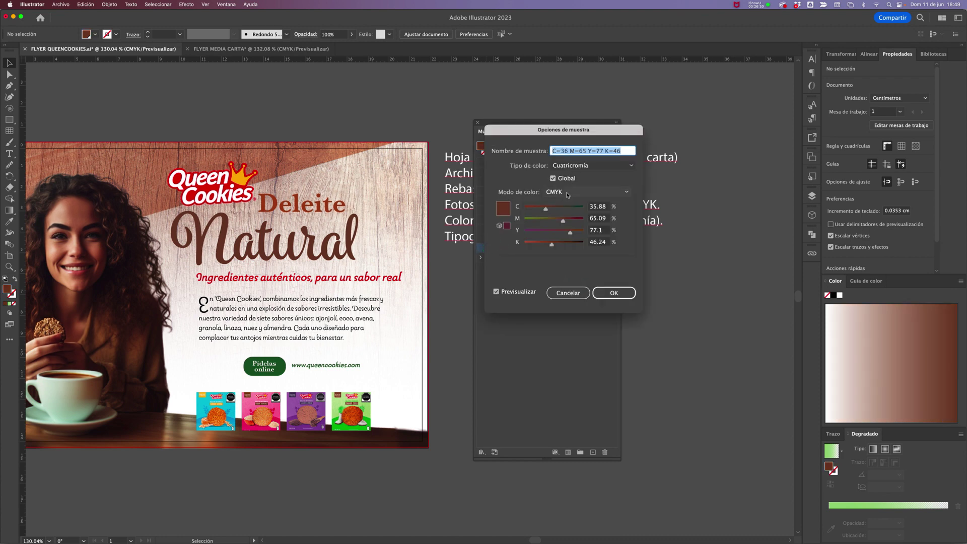
click(572, 296)
Step: Rename the green swatch R=164 G=66 B=43 copia 11 as Verde, keeping its color mode at CMYK
double_click(493, 201)
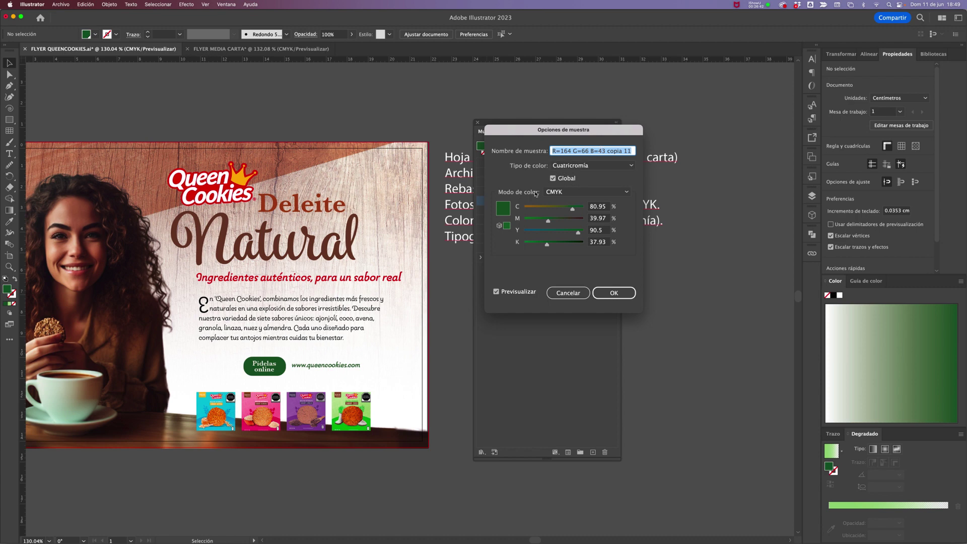
click(560, 192)
click(522, 182)
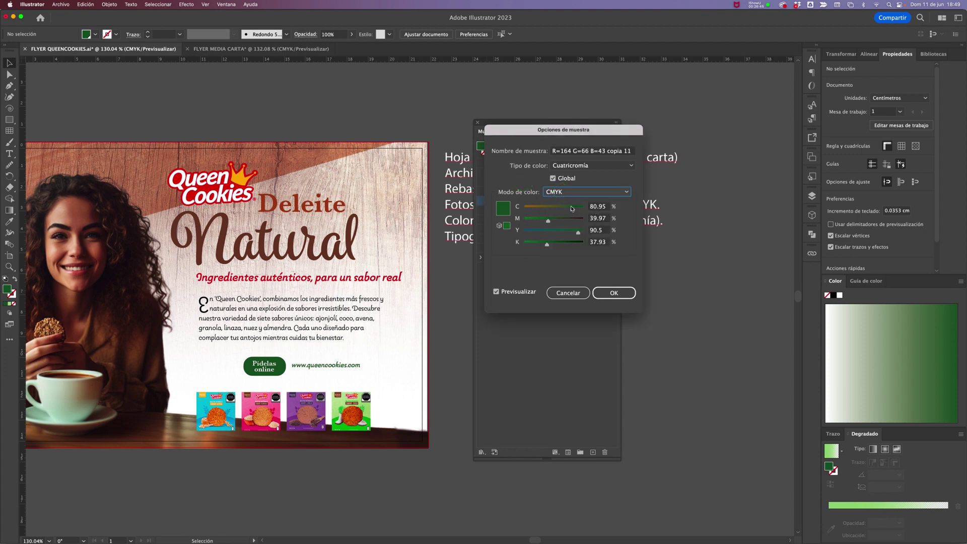
click(563, 149)
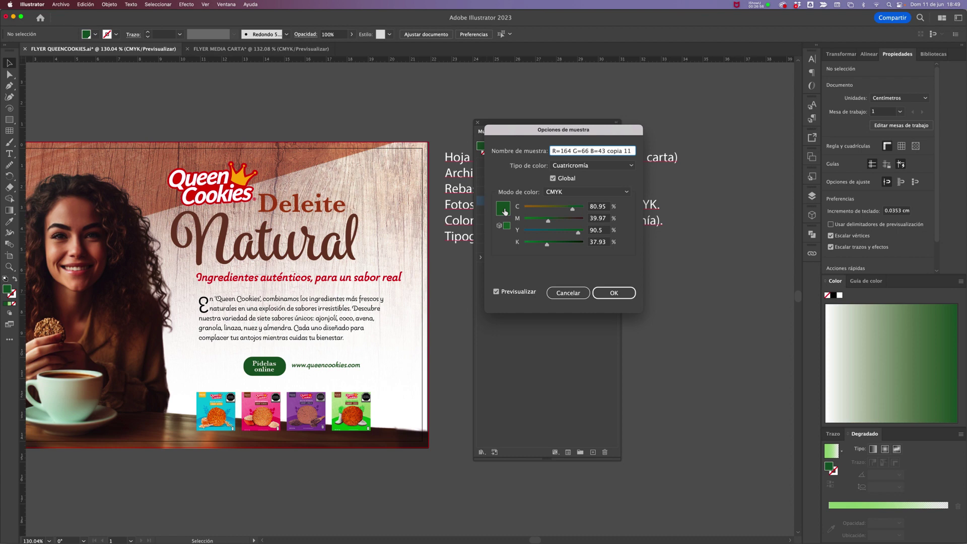
click(562, 150)
drag(562, 151, 631, 152)
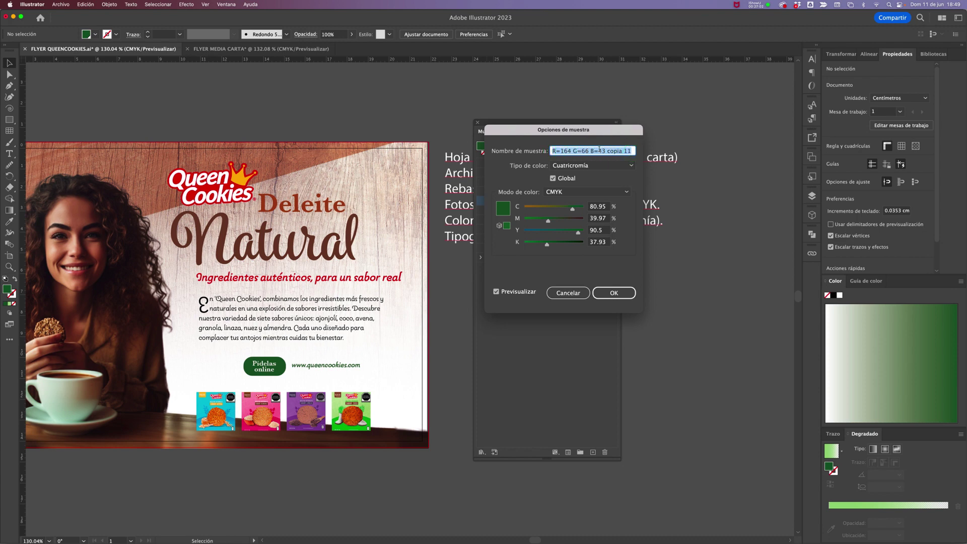
double_click(583, 151)
drag(627, 151, 555, 151)
key(BackSpace)
text(Verde3)
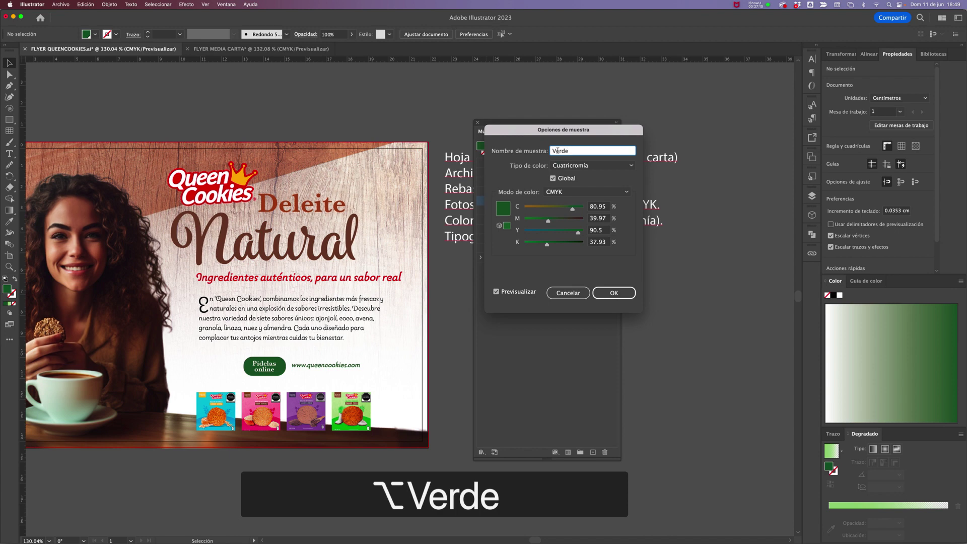
click(614, 294)
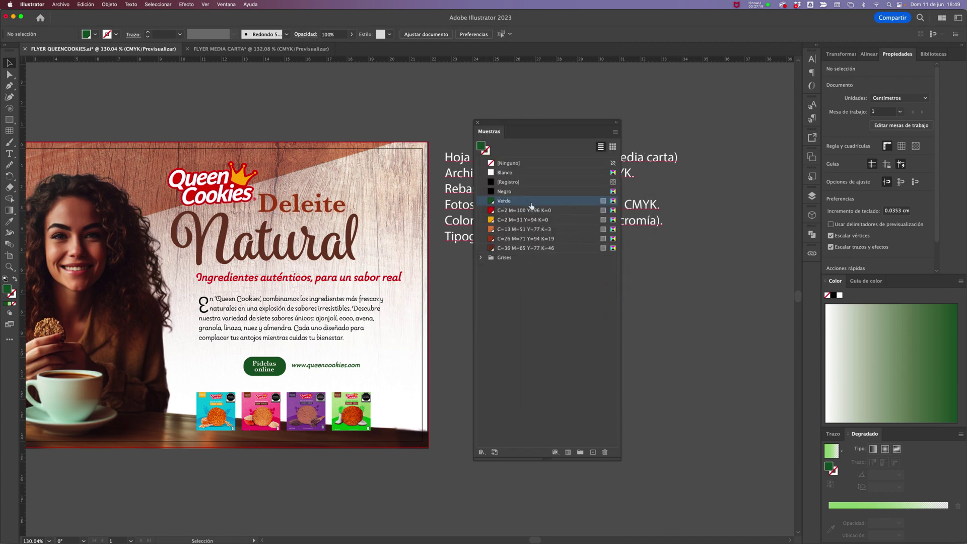
Step: Review the red swatch's options without changing them and move the Swatches panel farther away from the flyer
double_click(492, 210)
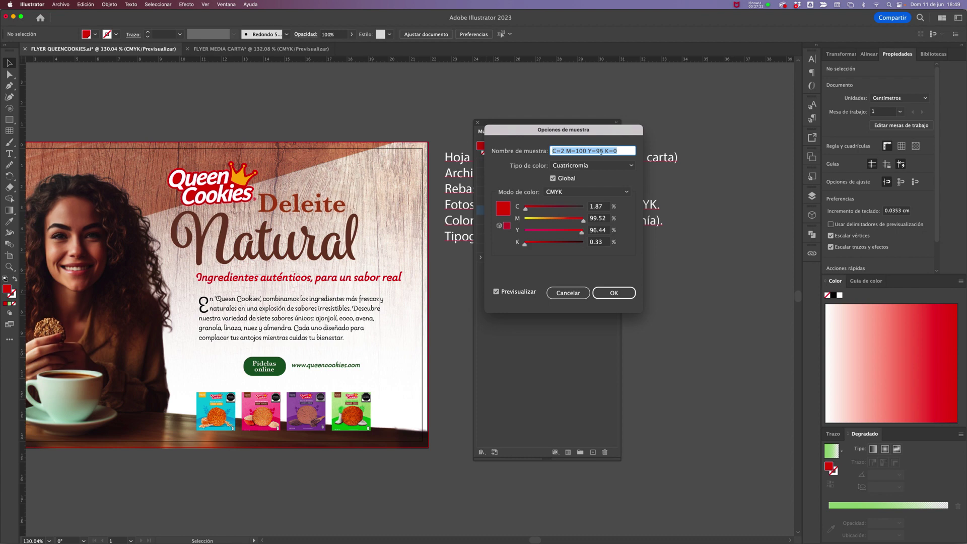
click(579, 293)
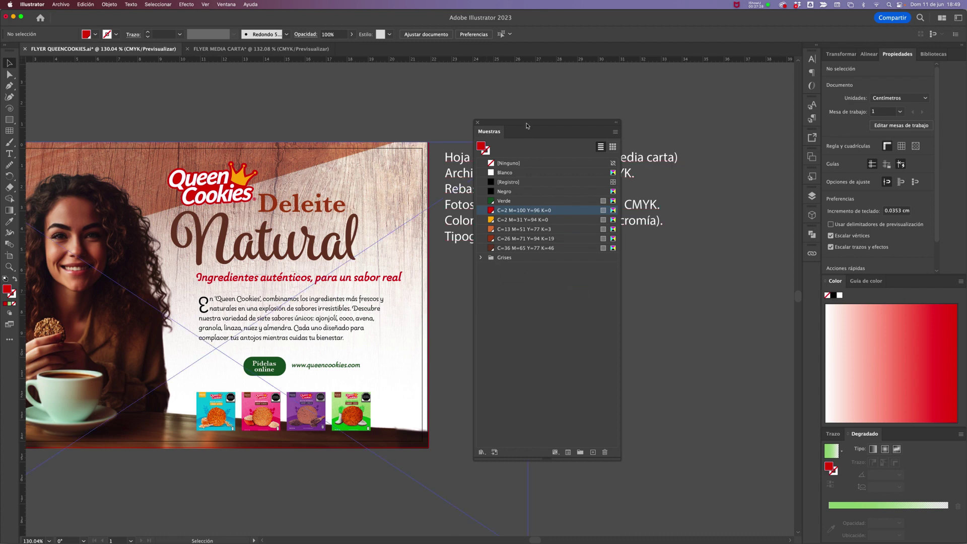
drag(526, 123, 673, 123)
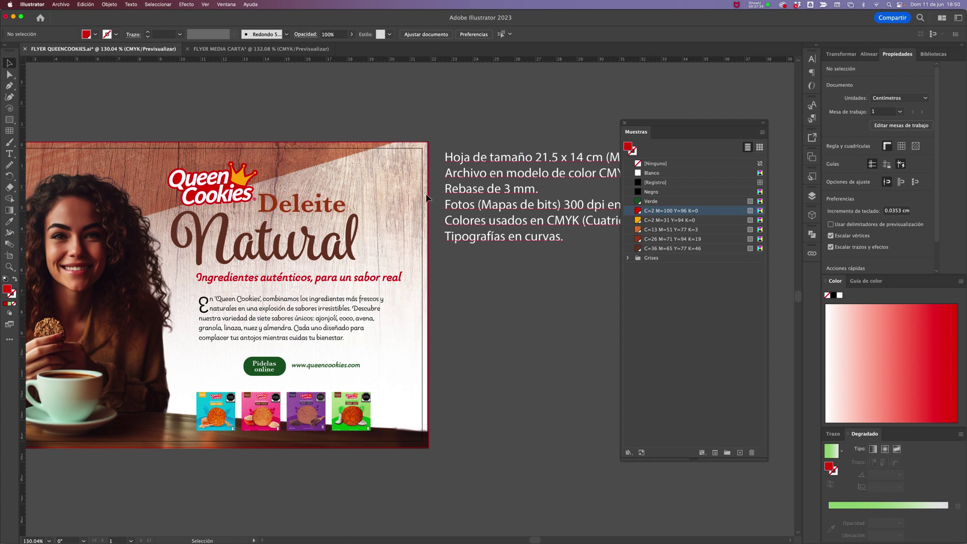
Step: Try out the Natural headline as live text by inserting aaa before its final letter, and remove the added letters
click(495, 291)
scroll(496, 292, left, 5)
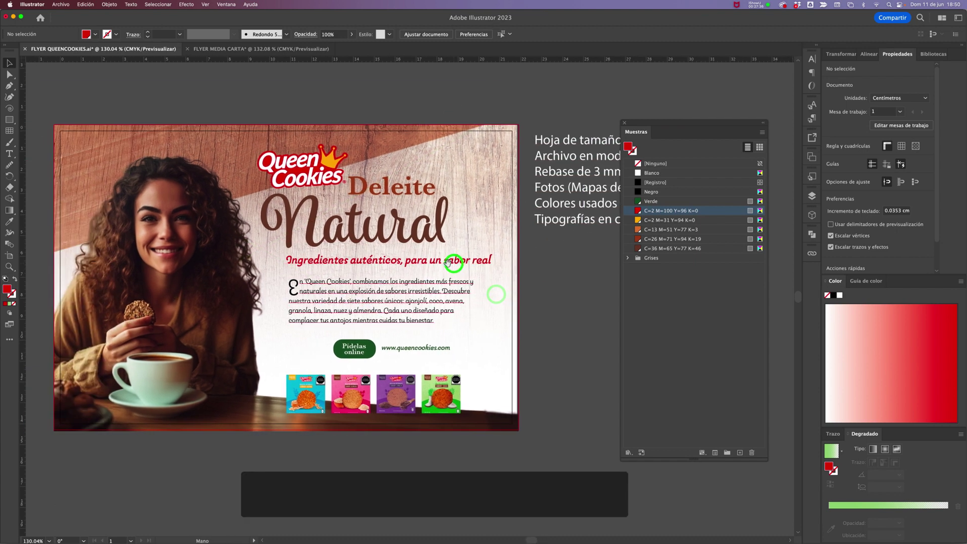
double_click(384, 245)
click(428, 233)
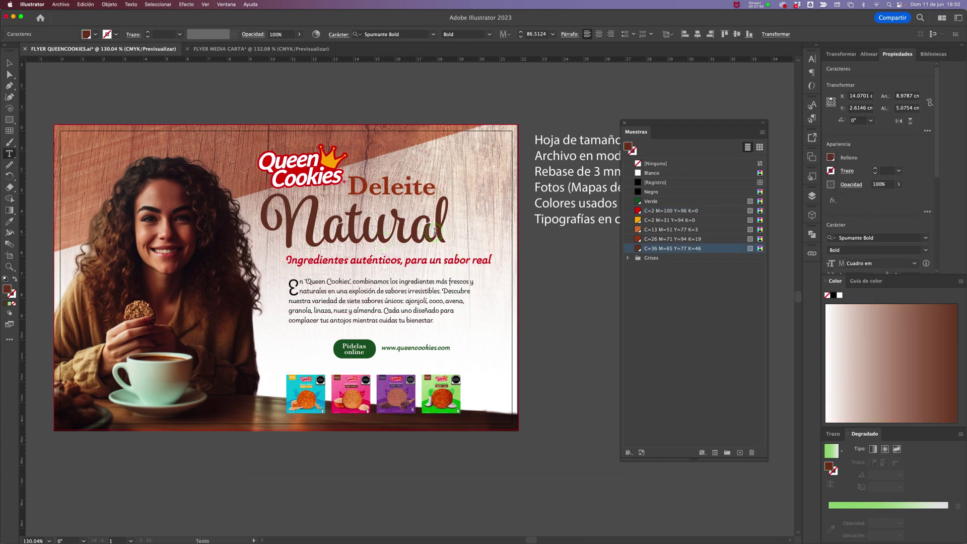
text(aaa)
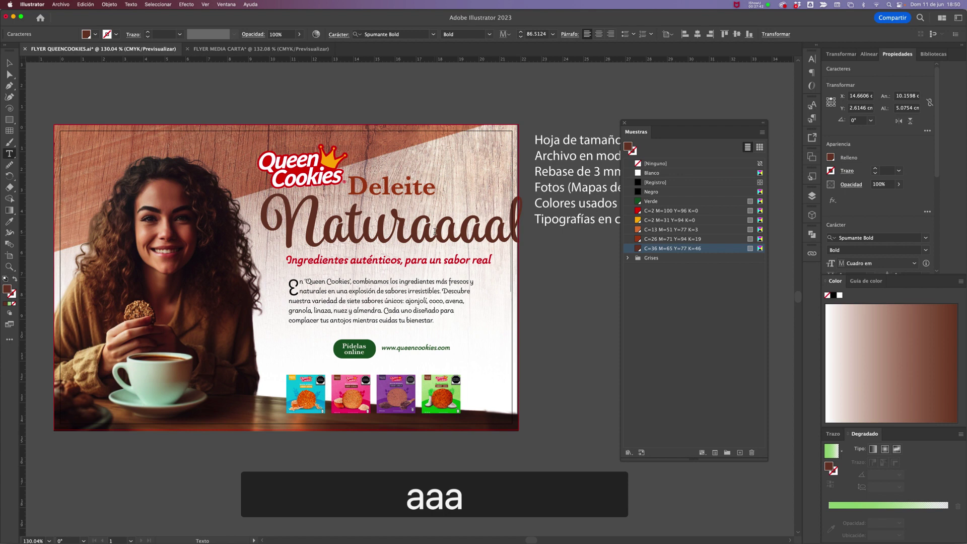
key(BackSpace)
key(BackSpace)
key(BackSpace)
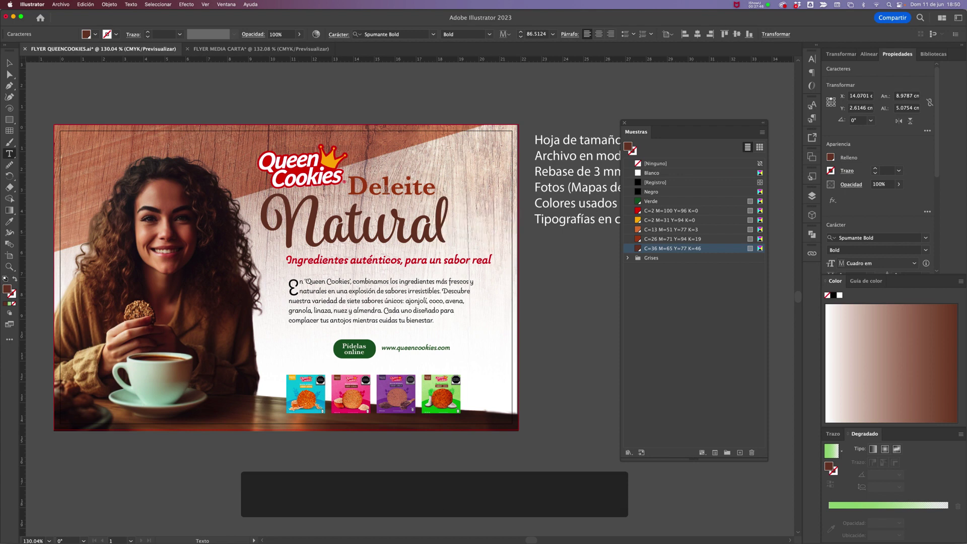
click(9, 63)
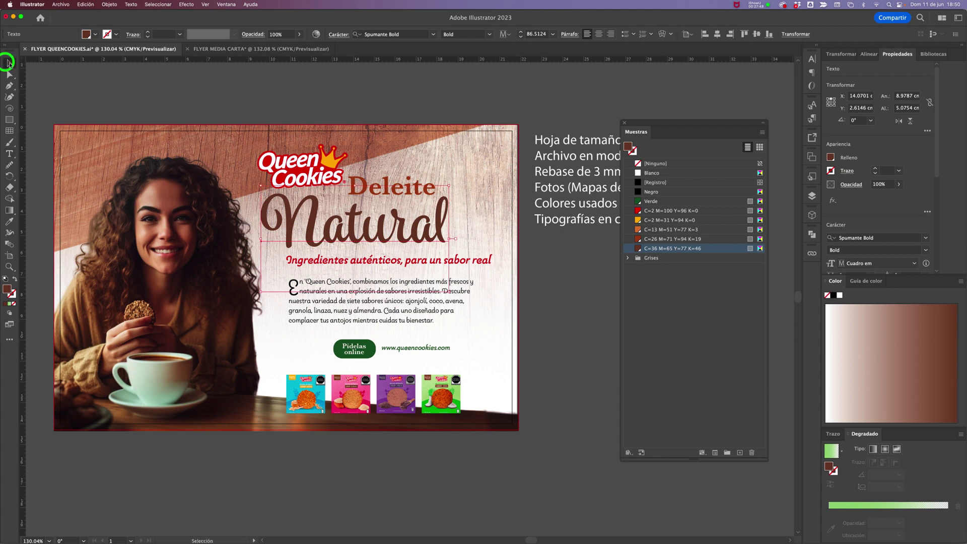
click(377, 96)
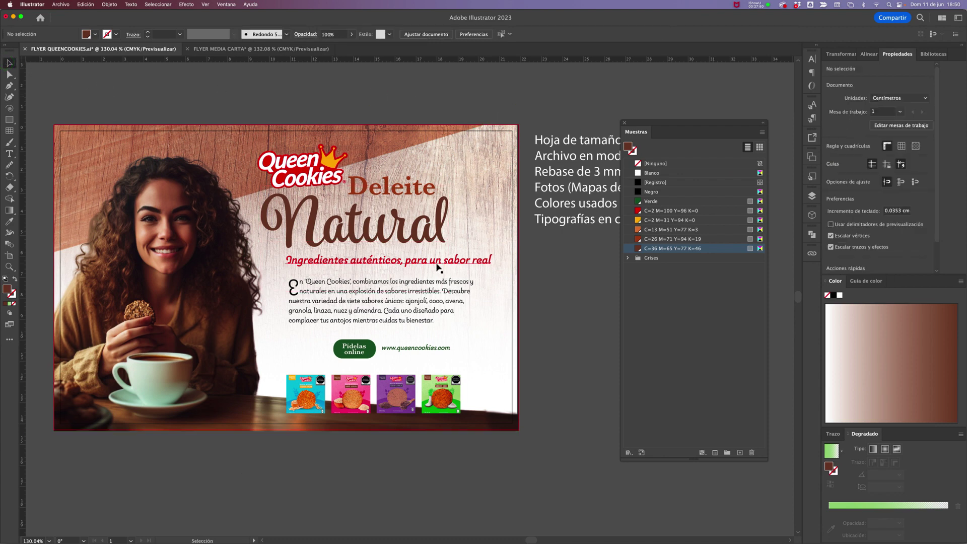
Step: Save the flyer over the externally modified file and move the Swatches panel slightly higher
click(551, 276)
key(a)
key(super+s)
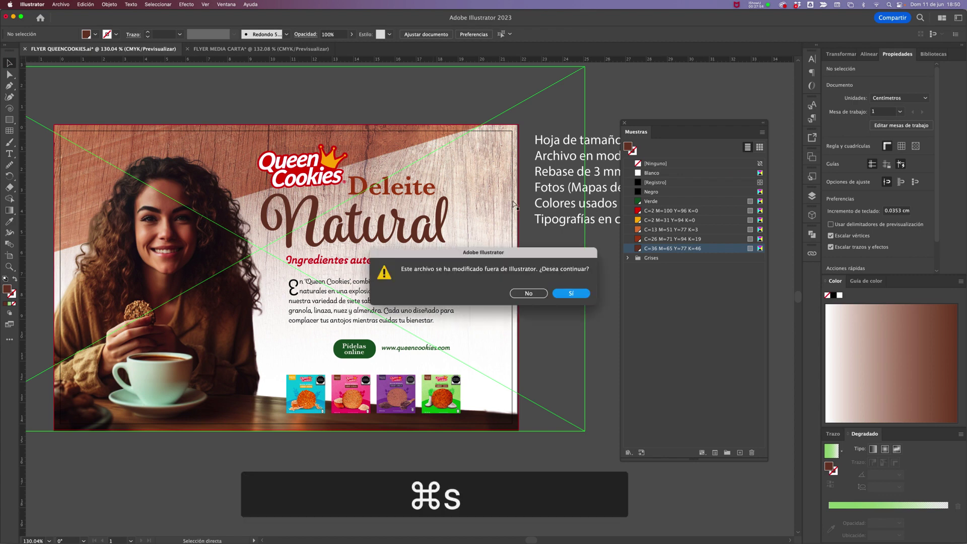
click(578, 295)
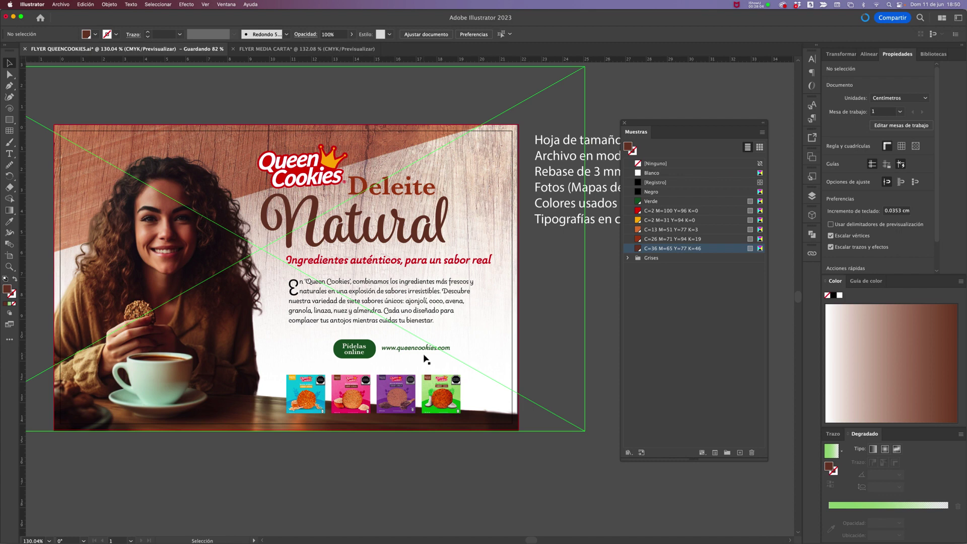
drag(712, 125, 710, 108)
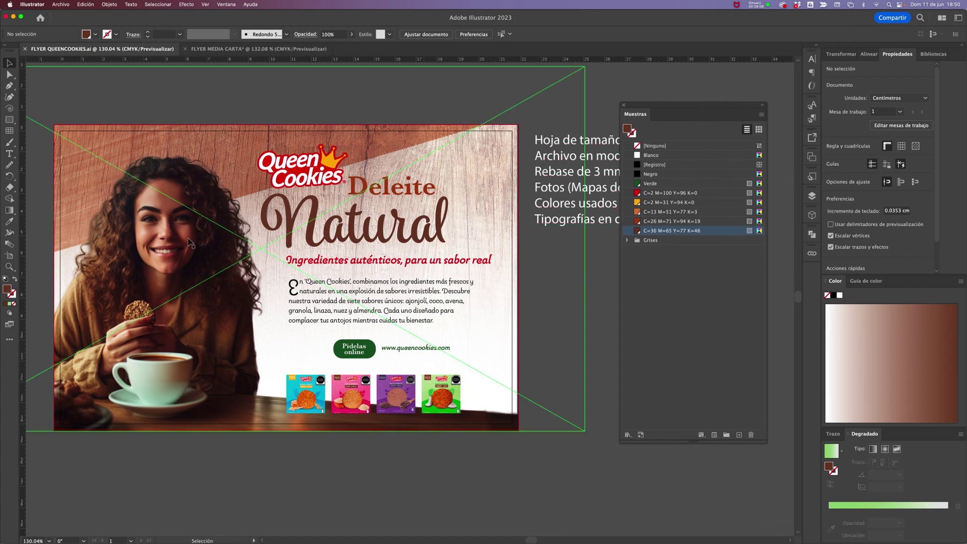
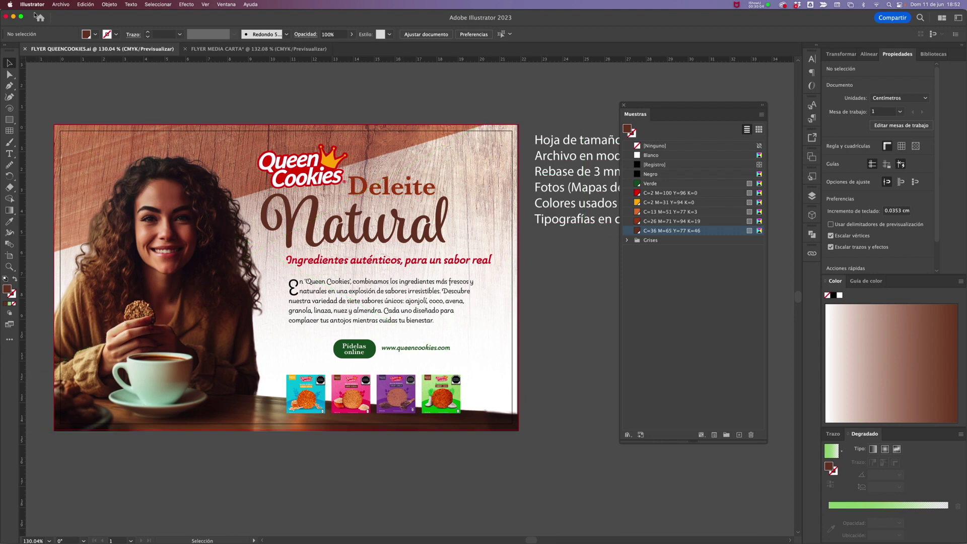
Step: Start packaging the flyer and choose the Descargas folder as the package location
click(61, 4)
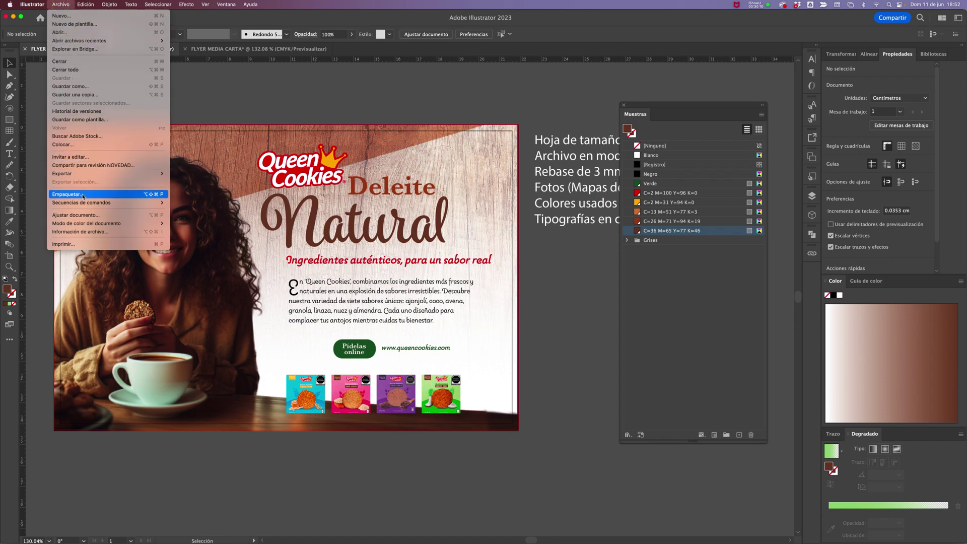
key(alt+super+8)
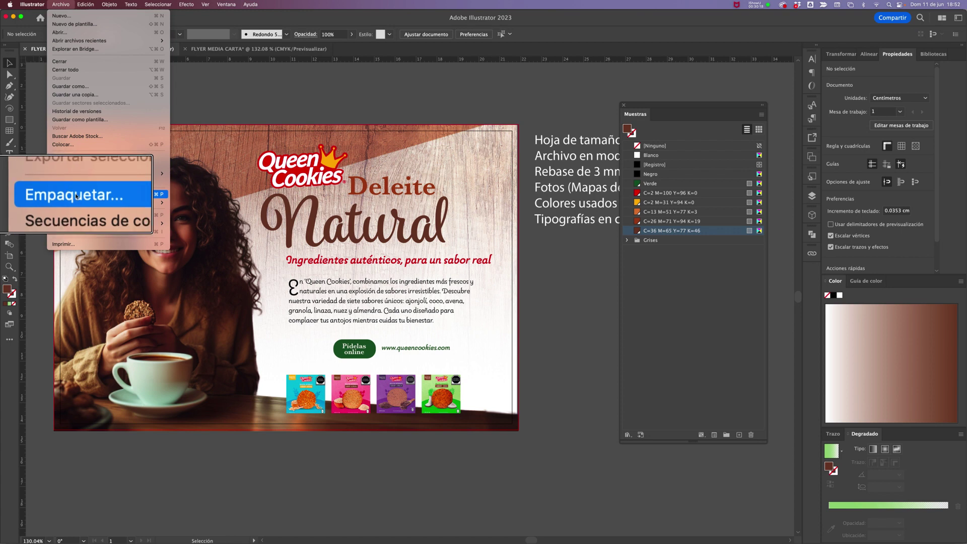
click(77, 194)
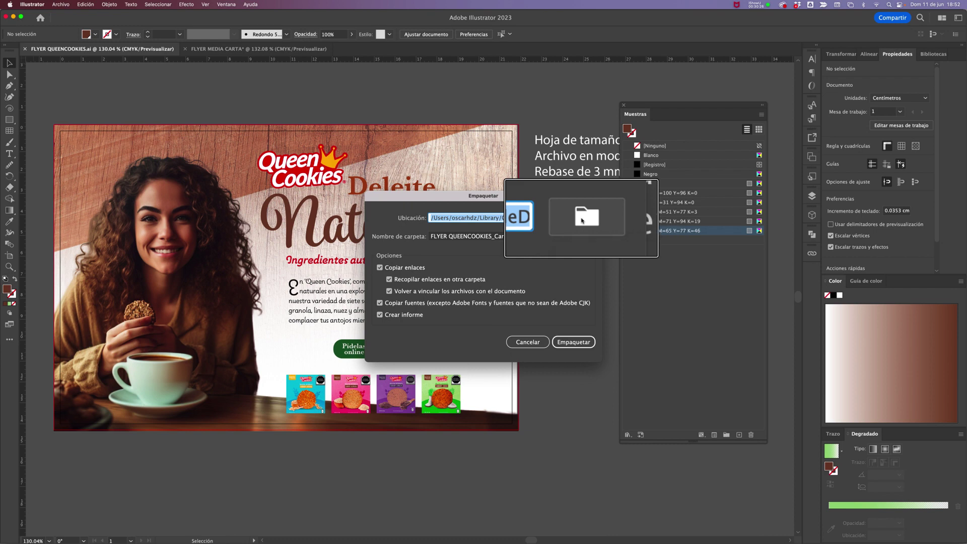
click(582, 220)
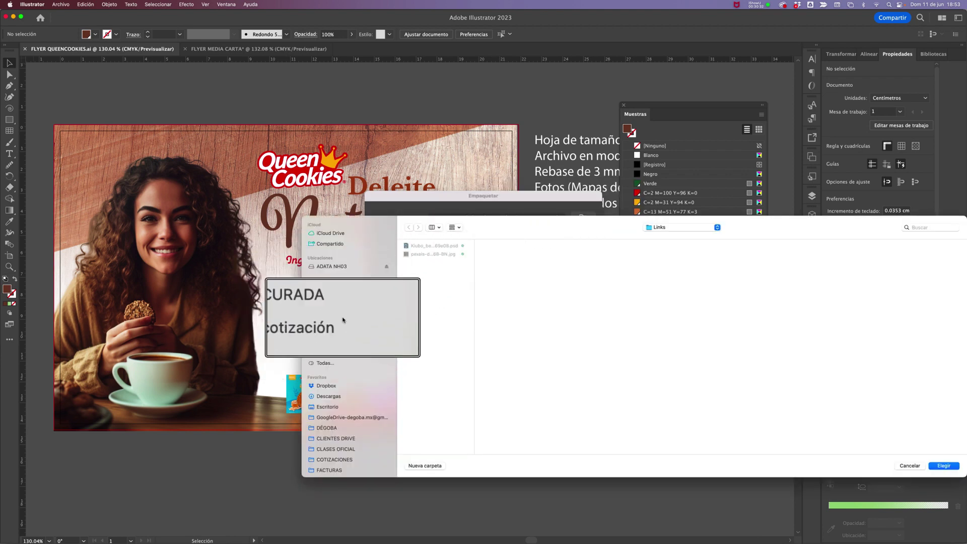
scroll(334, 312, down, 2)
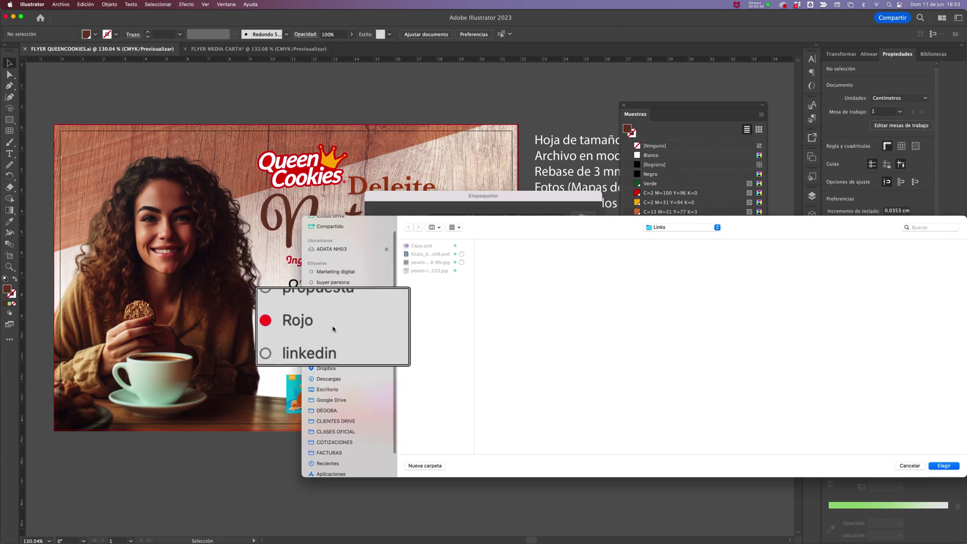
scroll(341, 322, down, 1)
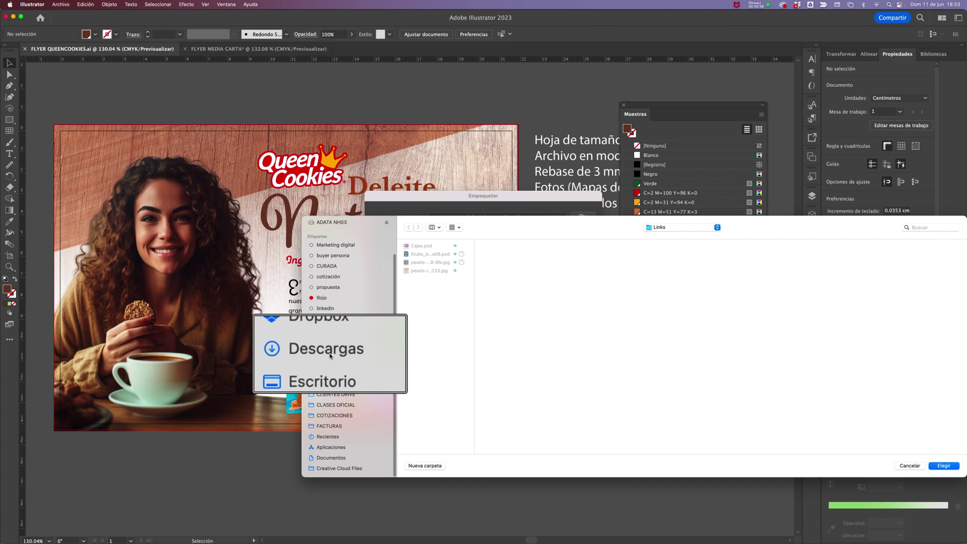
click(325, 352)
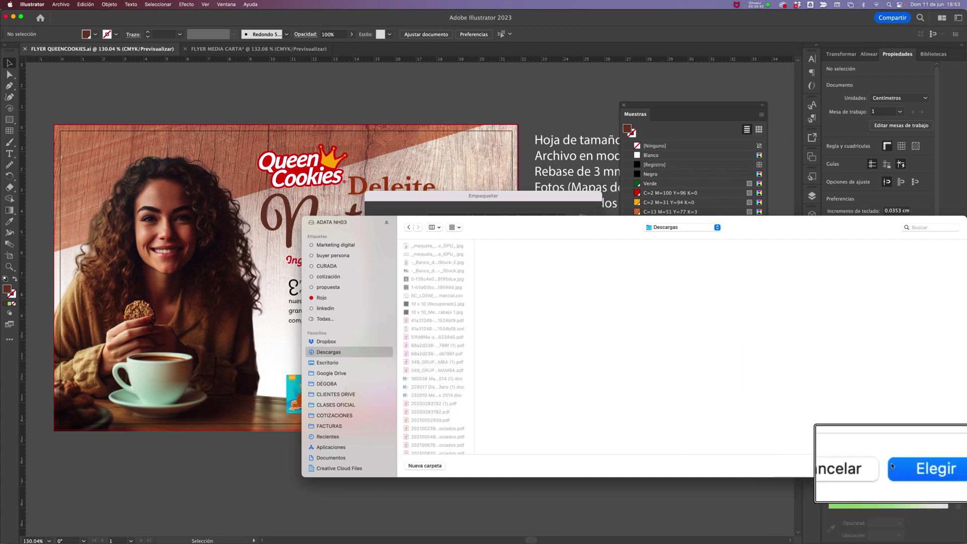
click(939, 468)
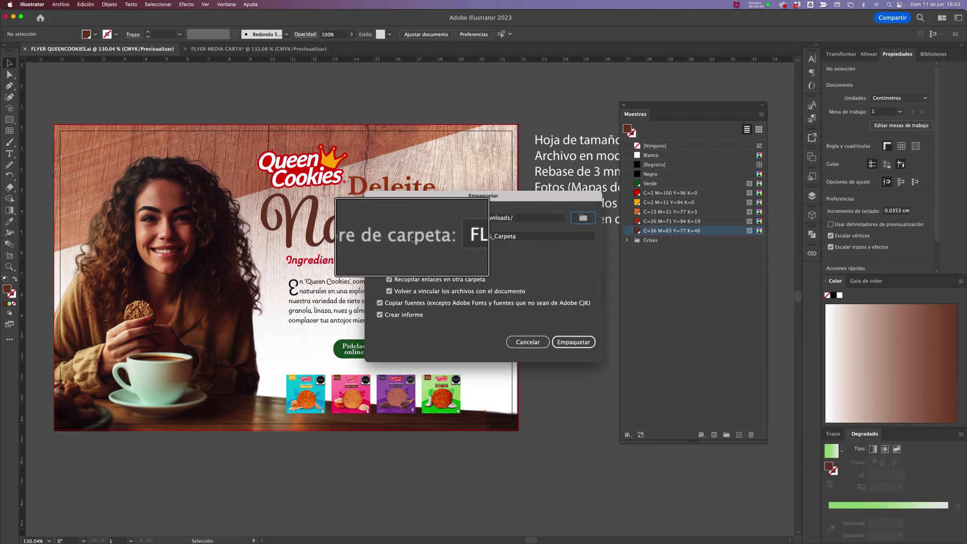
Step: Name the package folder FLYER QUEENCOOKIES_PRODUCCION
click(505, 237)
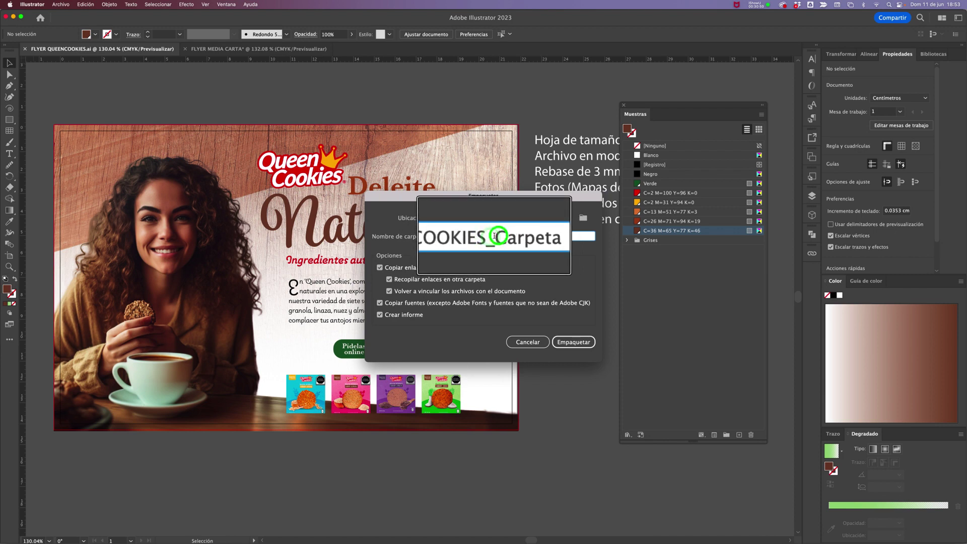
text(producci)
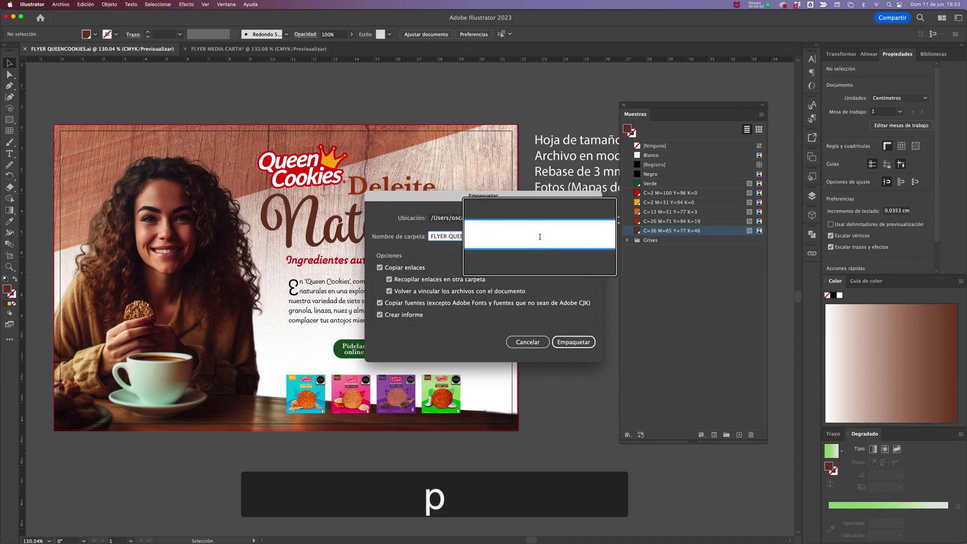
text(ON)
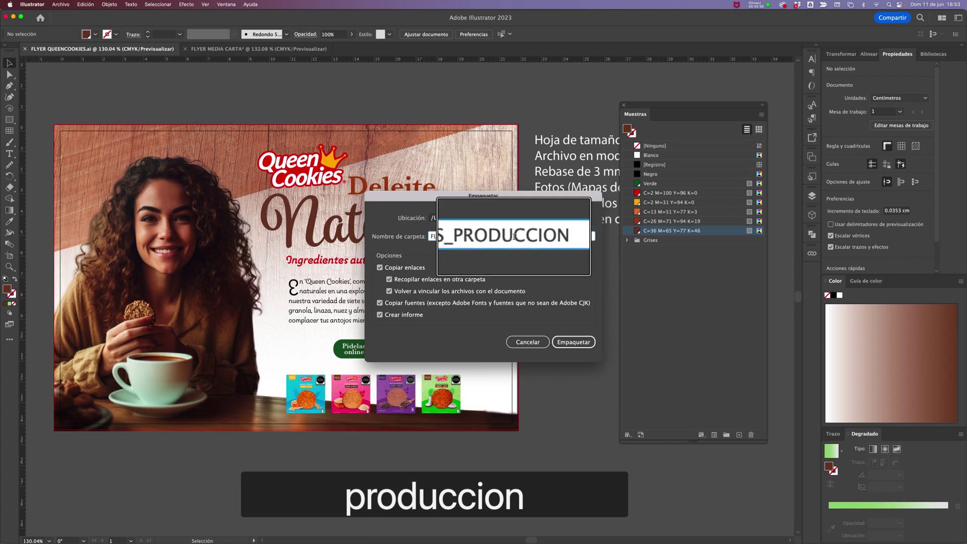
Step: Switch to Finder, examine the Descargas folder beside the Package dialog, and review the link, font and report options
key(alt+super+8)
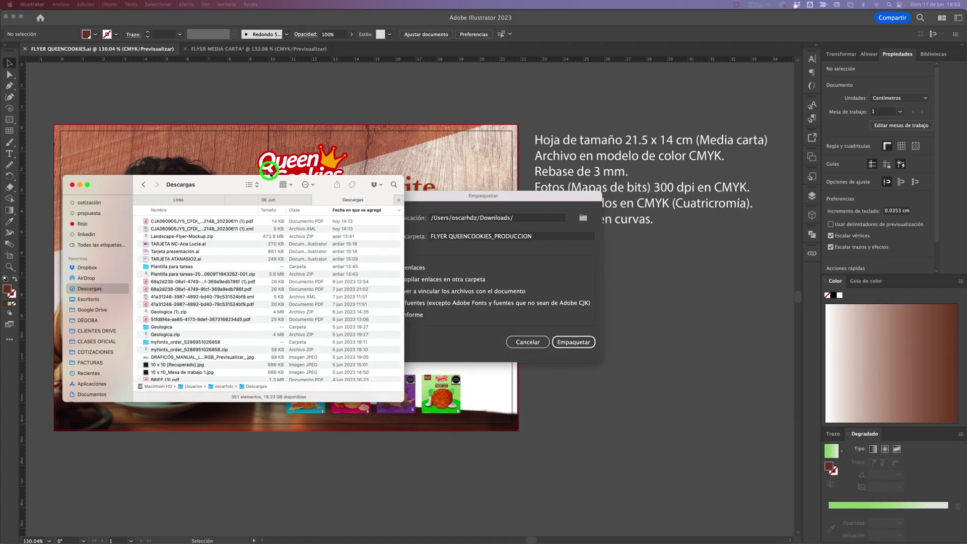
drag(272, 132, 268, 92)
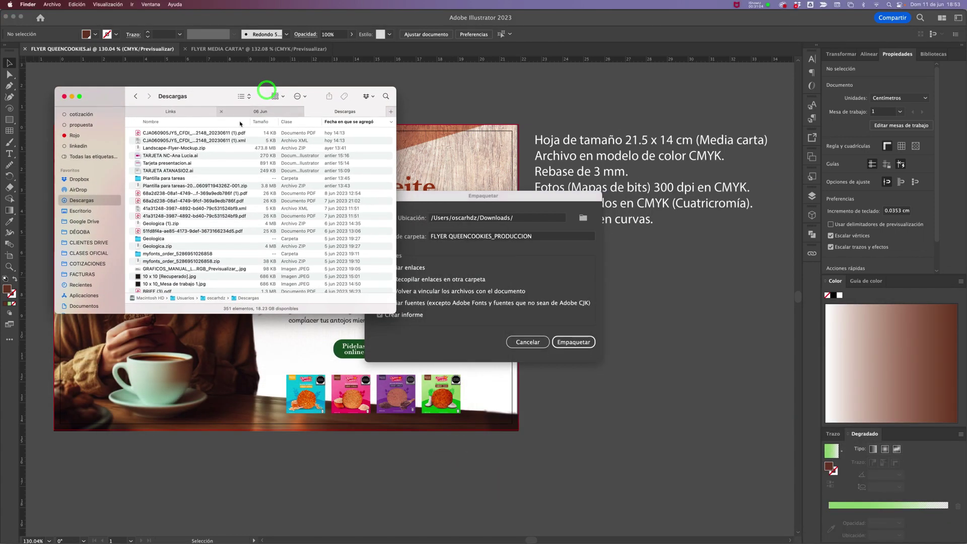
scroll(217, 176, up, 2)
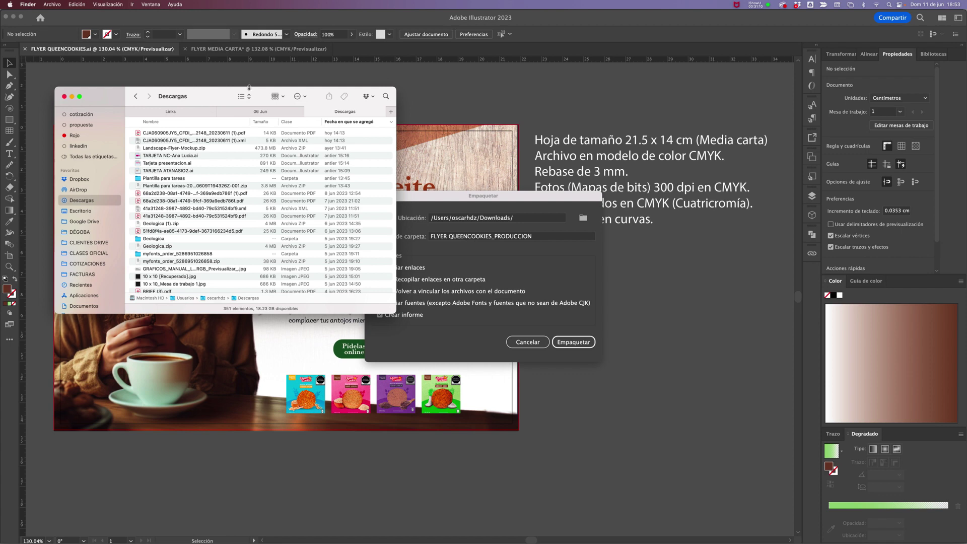
drag(226, 95, 196, 132)
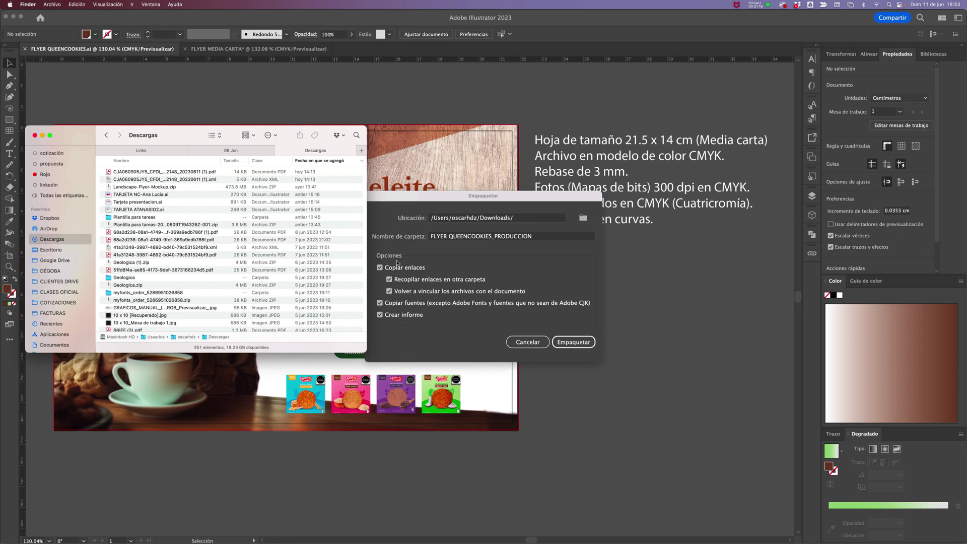
key(alt+super+9)
key(alt+super+8)
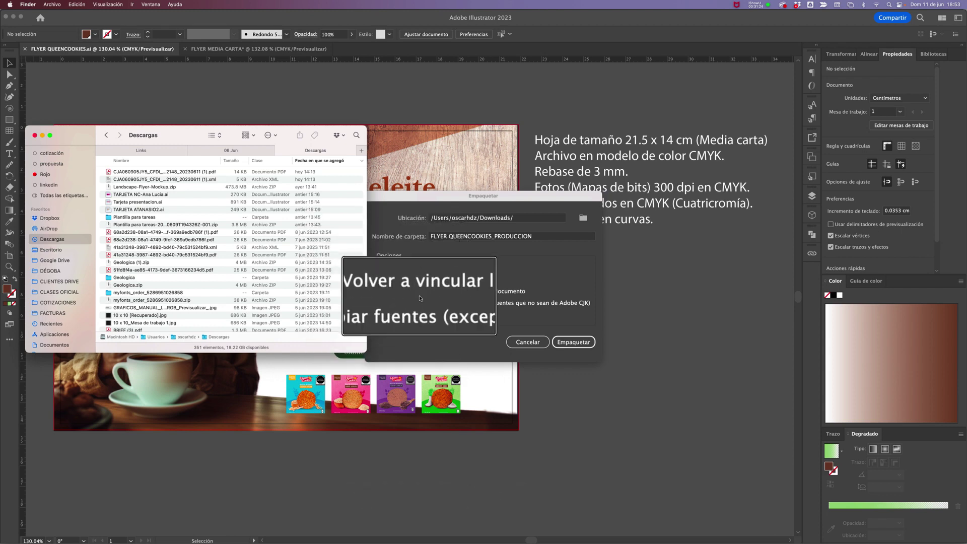
Step: Create the flyer package with copied links in a separate folder, relinked files, copied fonts and a report
click(572, 345)
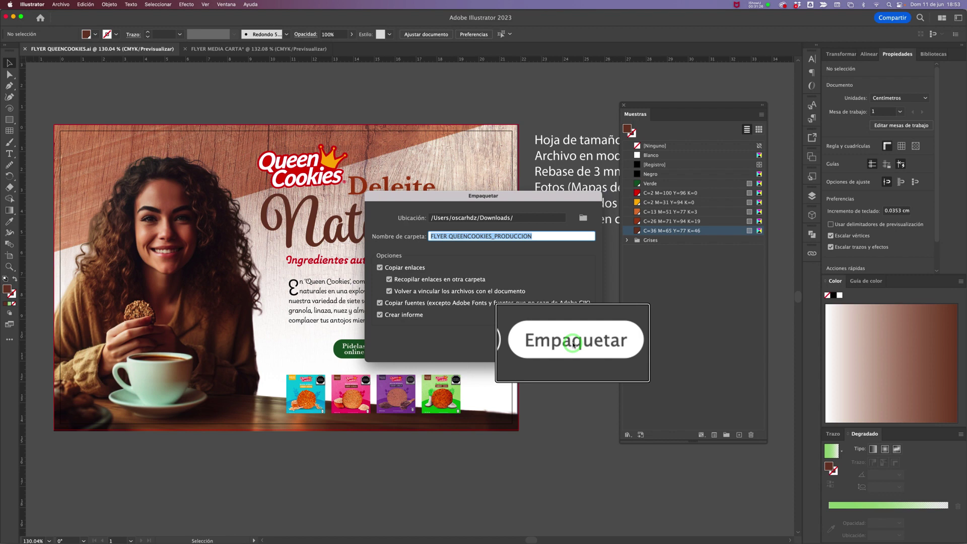
click(575, 344)
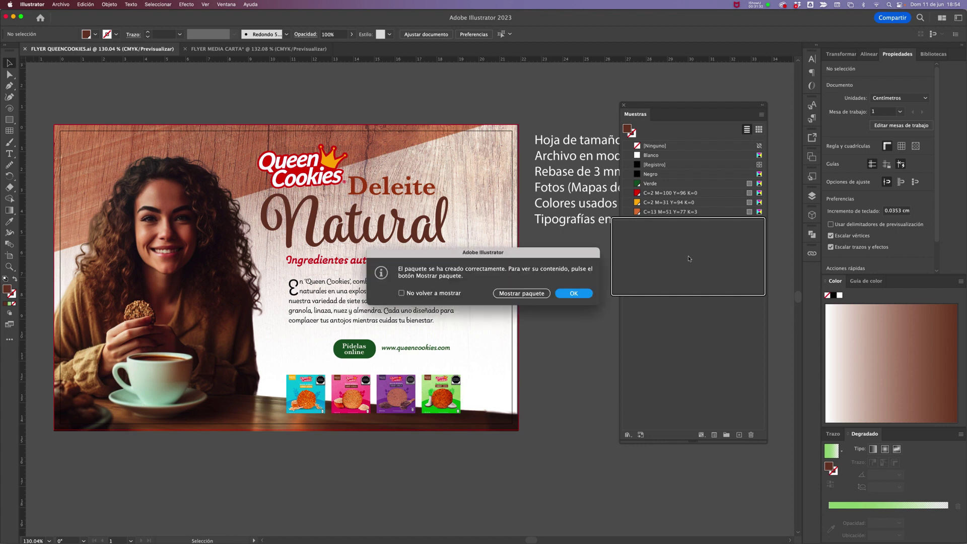
key(alt+super+8)
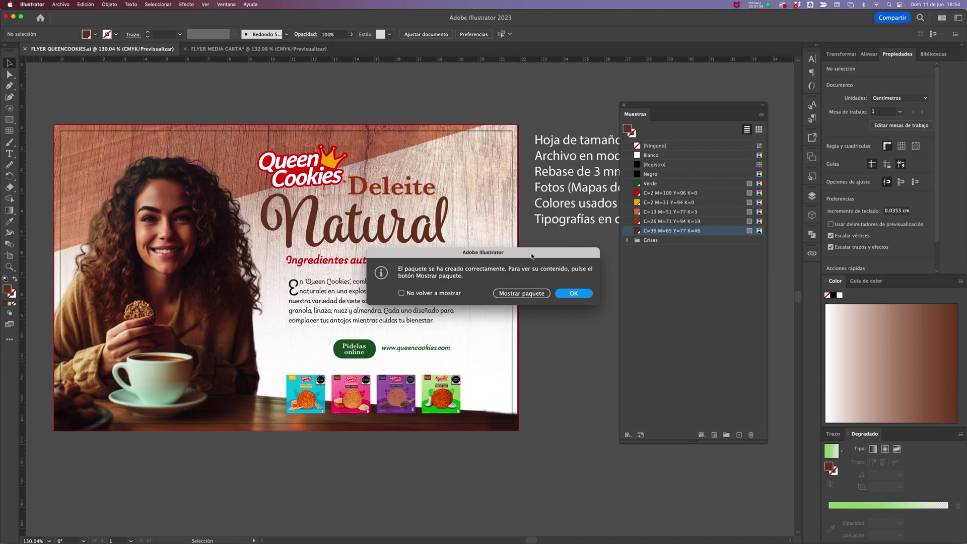
drag(532, 256, 512, 246)
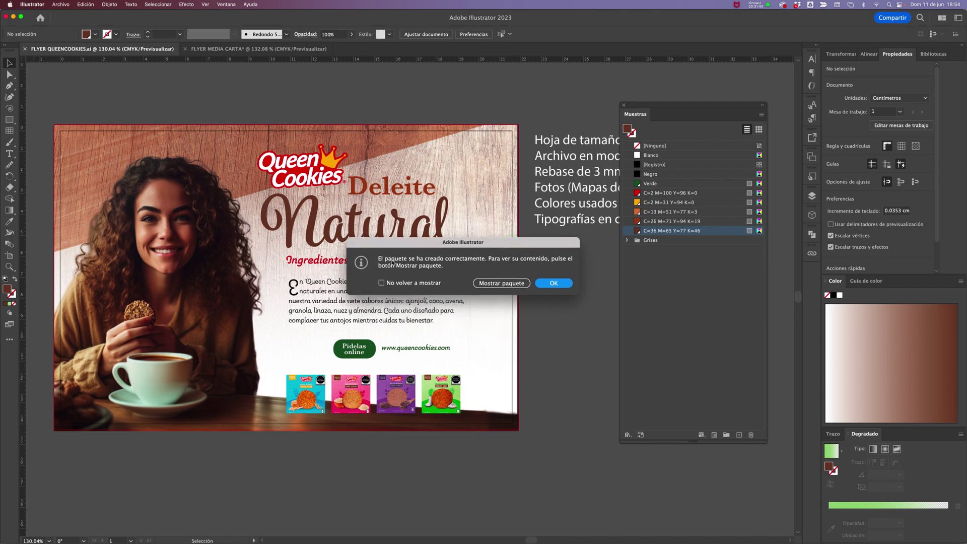
key(alt+super+8)
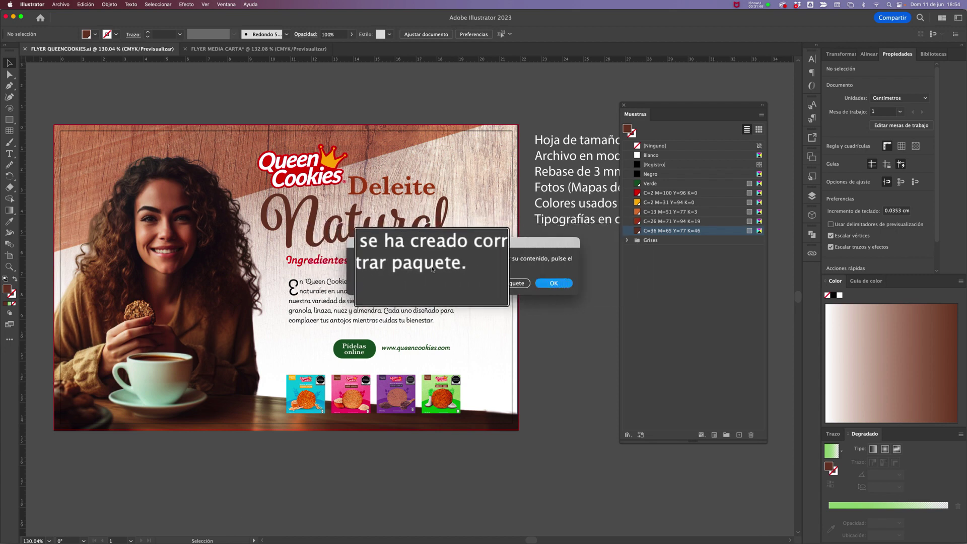
click(549, 285)
key(alt+super+8)
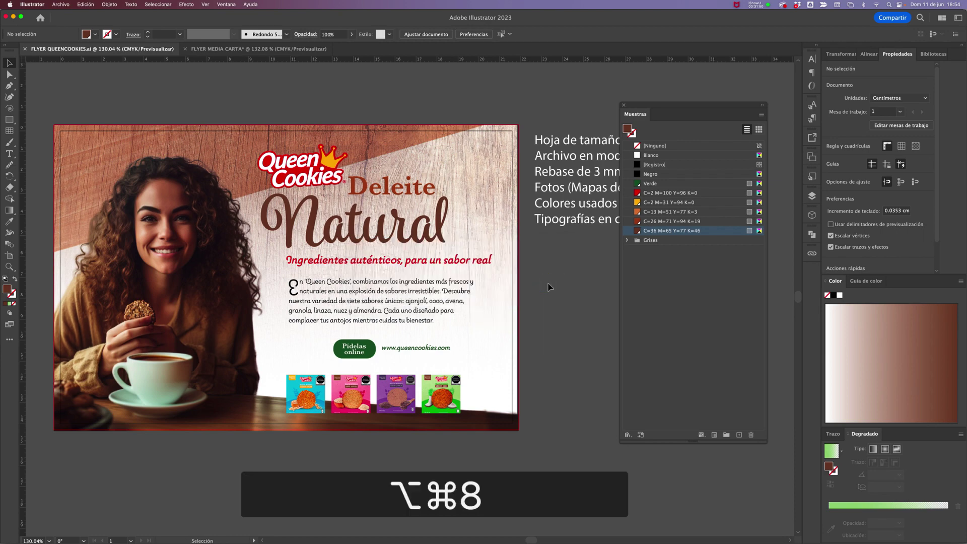
Step: Switch to Finder and locate the FLYER QUEENCOOKIES_PRODUCCION folder in Descargas, moving the window for a clear view
key(ctrl+Up)
click(111, 163)
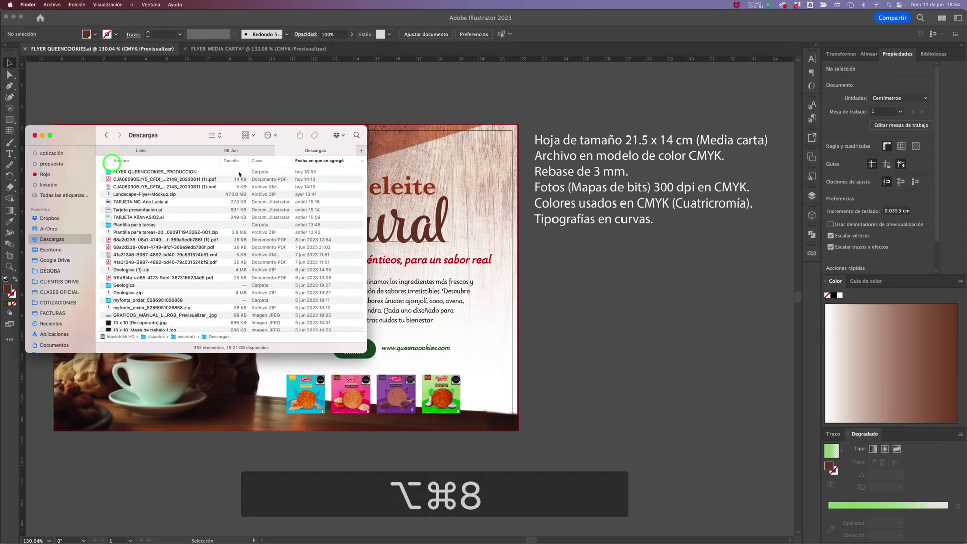
drag(215, 135, 322, 97)
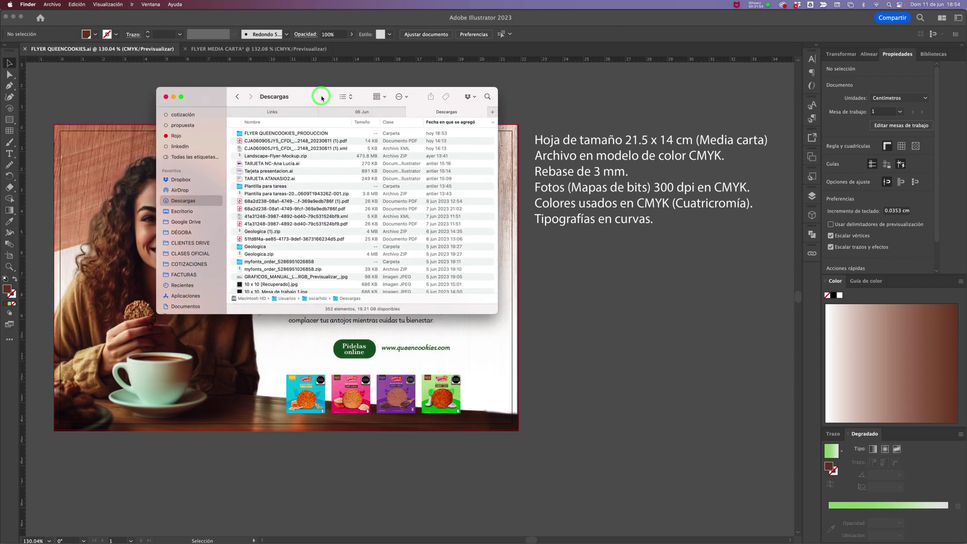
key(alt+super+8)
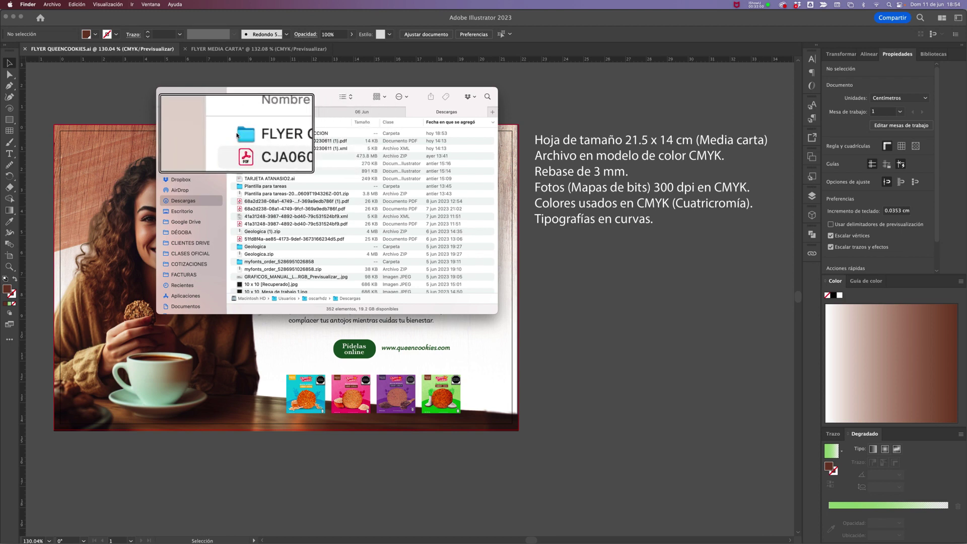
Step: Examine the contents of FLYER QUEENCOOKIES_PRODUCCION, including its Fonts and Links subfolders, and return to Descargas
double_click(240, 134)
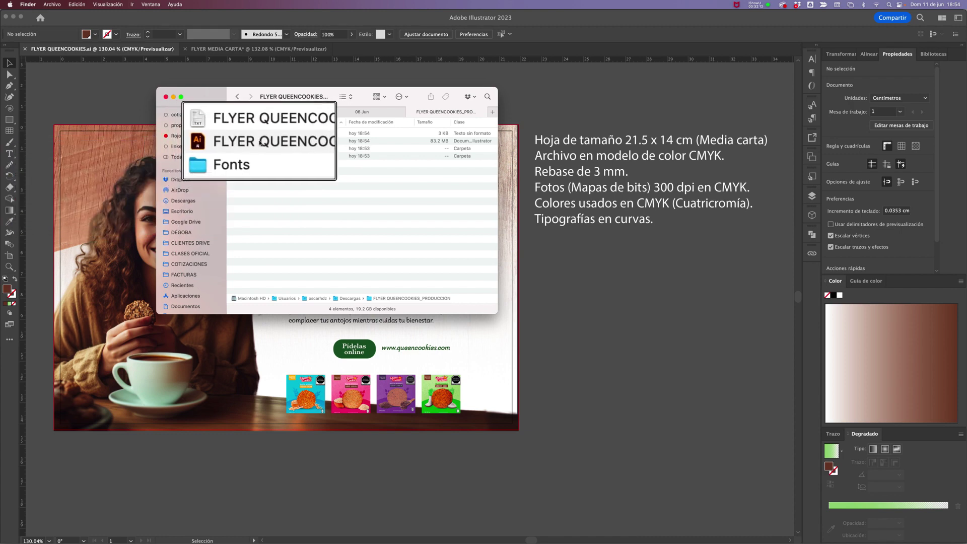
click(233, 150)
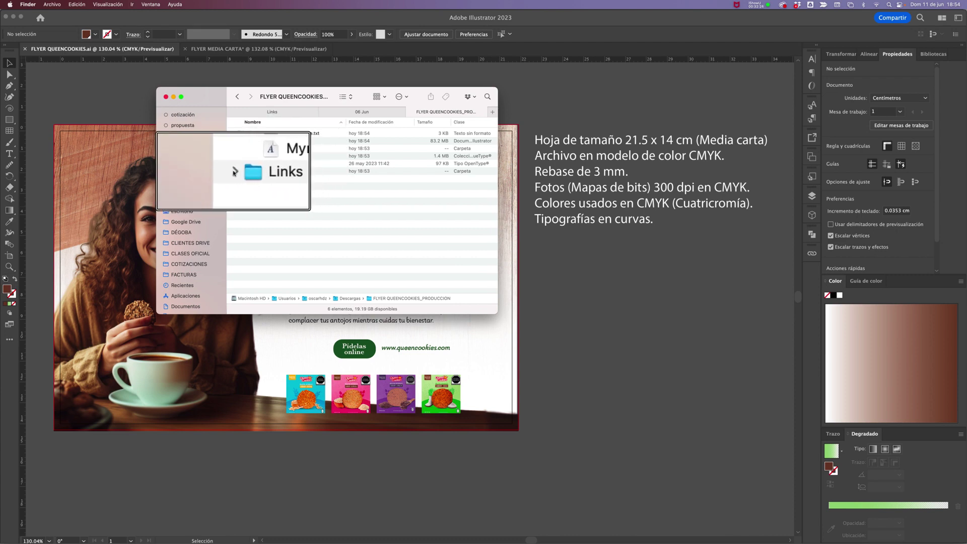
click(234, 172)
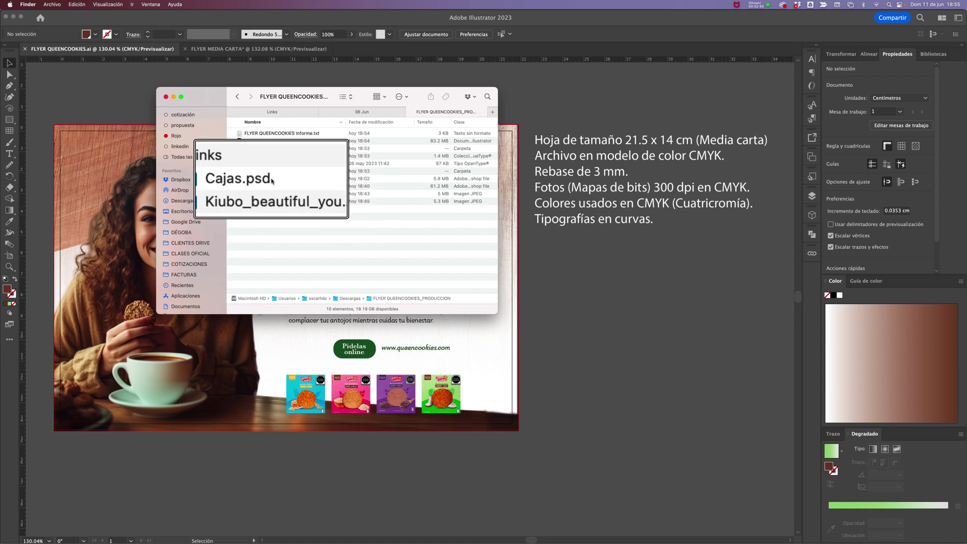
key(alt+super+8)
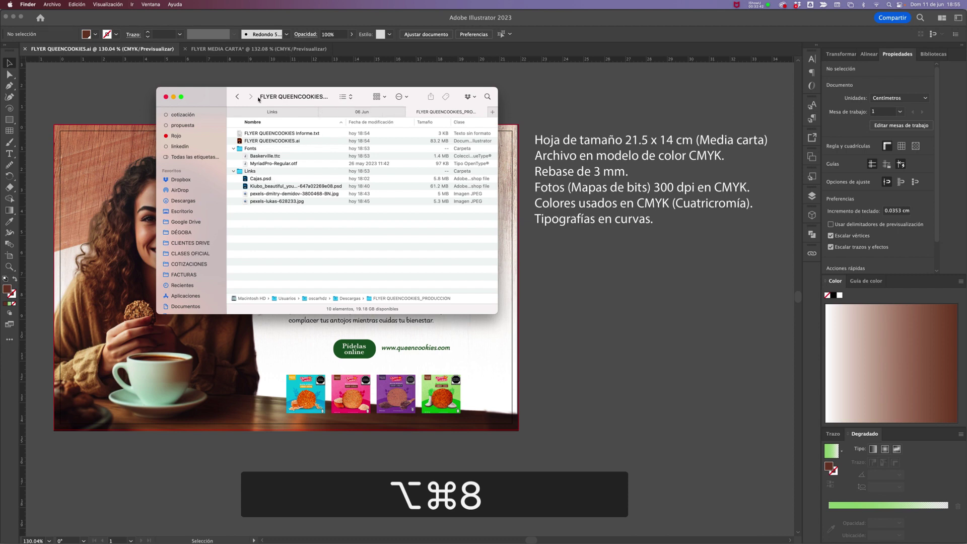
click(238, 96)
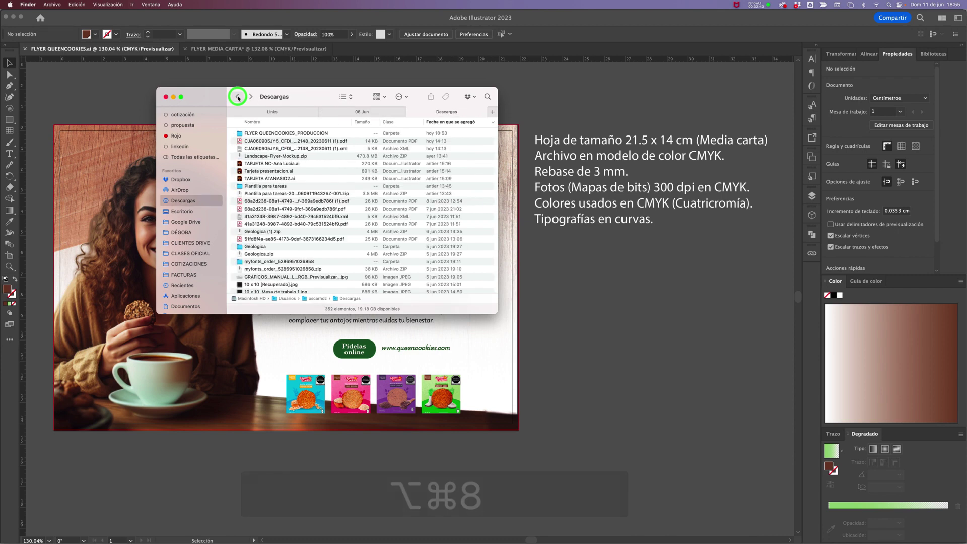
Step: Compress the FLYER QUEENCOOKIES_PRODUCCION folder into a ZIP archive in Descargas
click(242, 134)
key(alt+super+8)
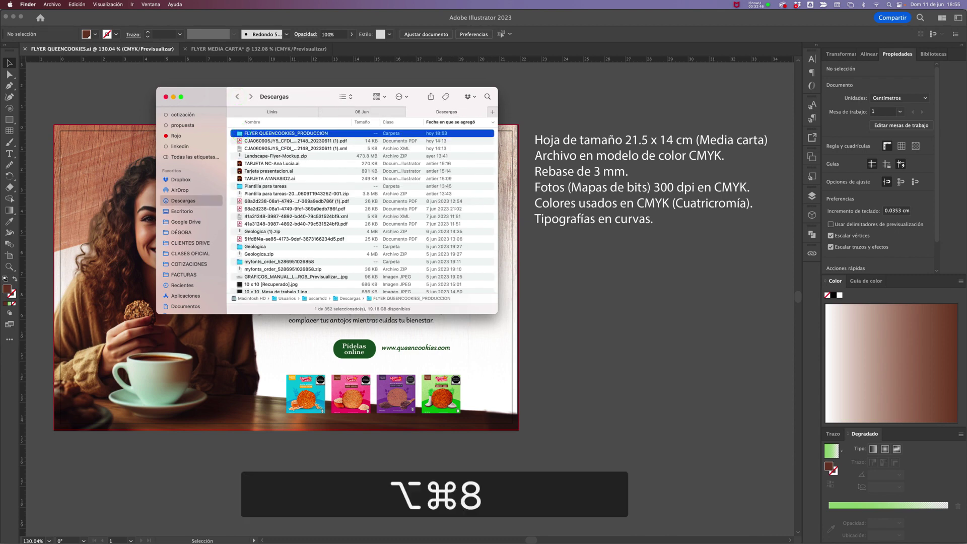
right_click(242, 135)
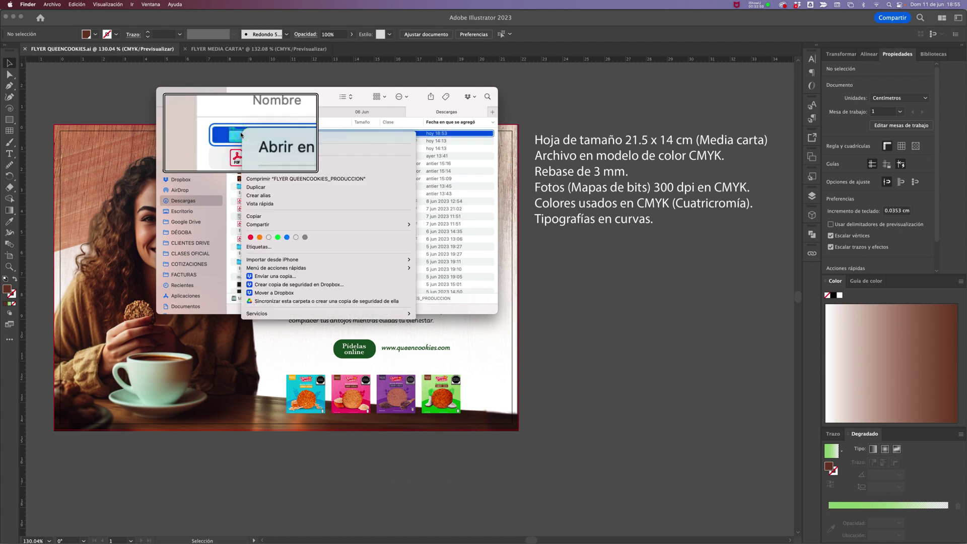
key(alt+super+8)
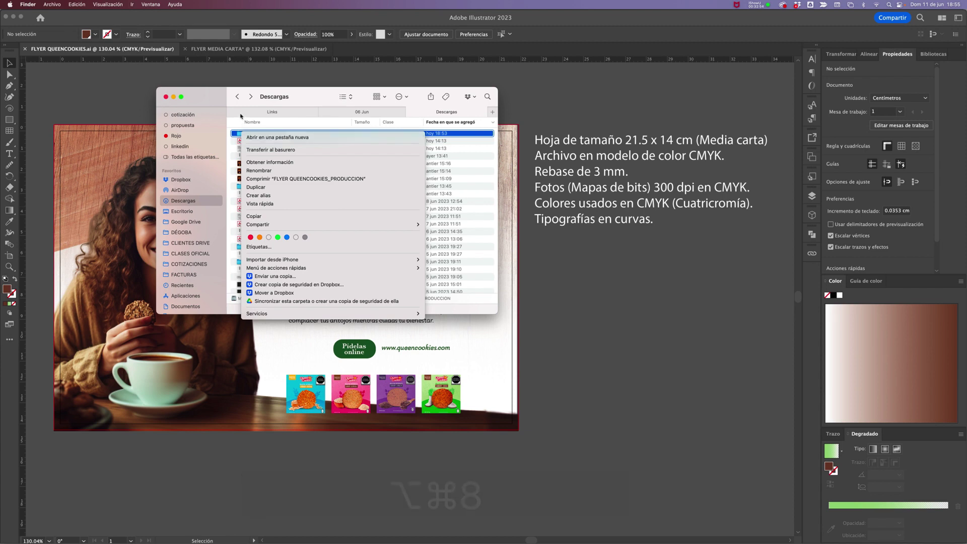
click(237, 134)
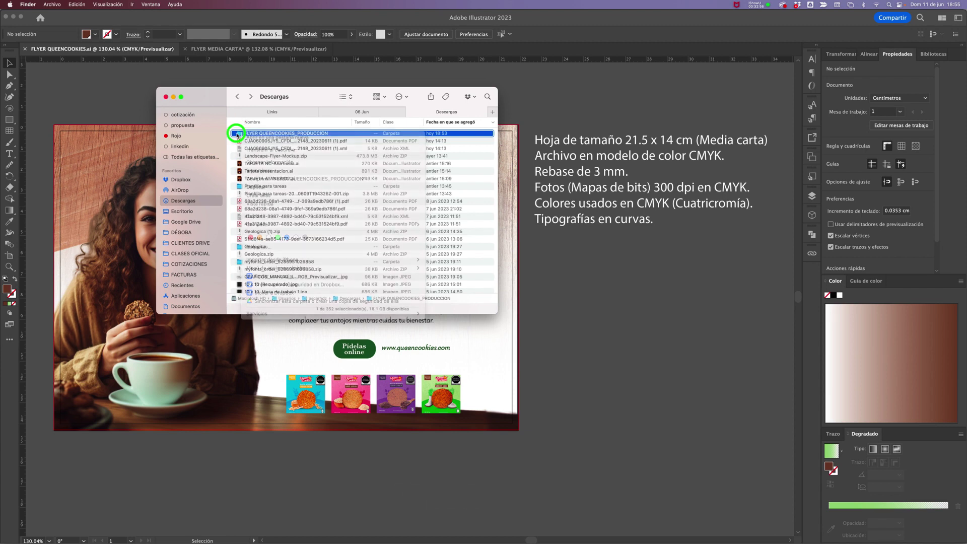
right_click(242, 135)
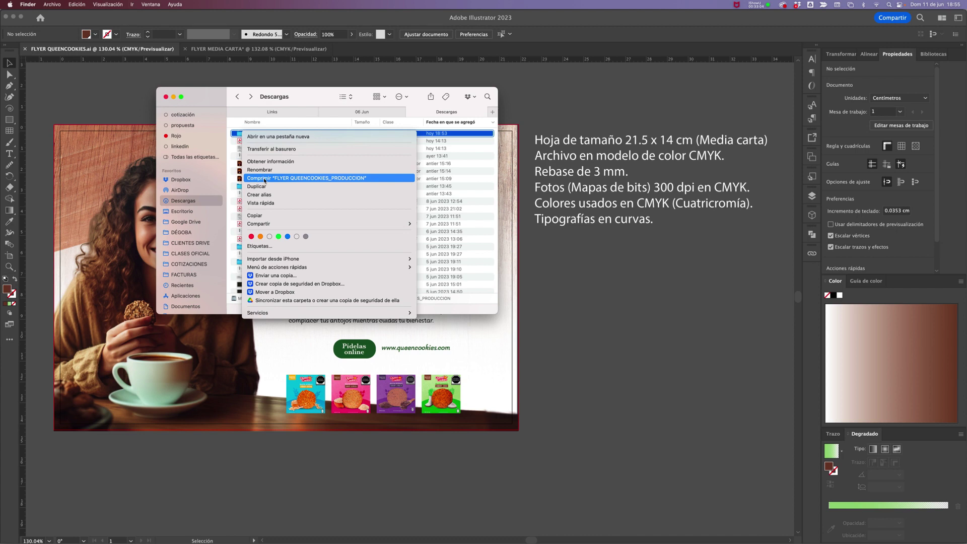
key(alt+super+8)
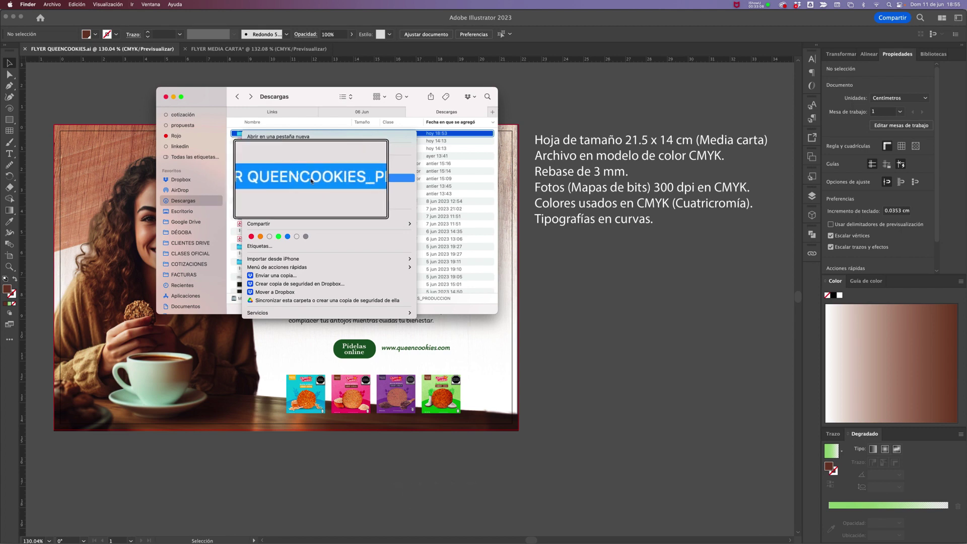
click(257, 179)
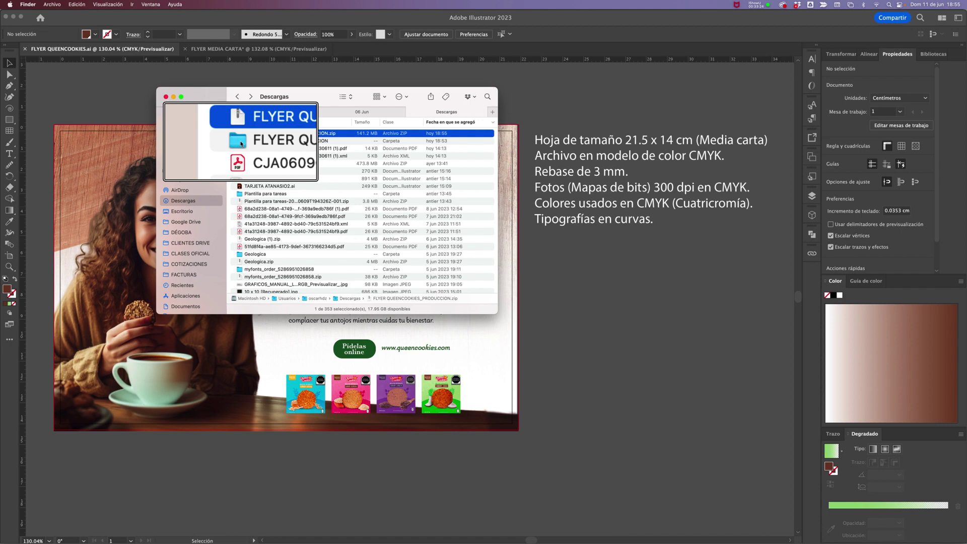
Step: Extract FLYER QUEENCOOKIES_PRODUCCION.zip to check its contents, and move the extracted folder copy to the trash
scroll(242, 136, down, 1)
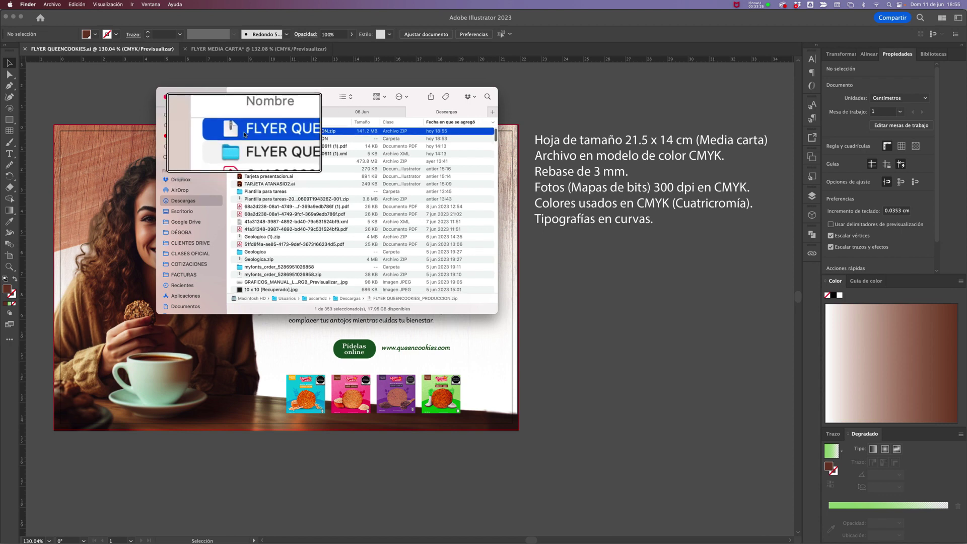
scroll(252, 135, up, 1)
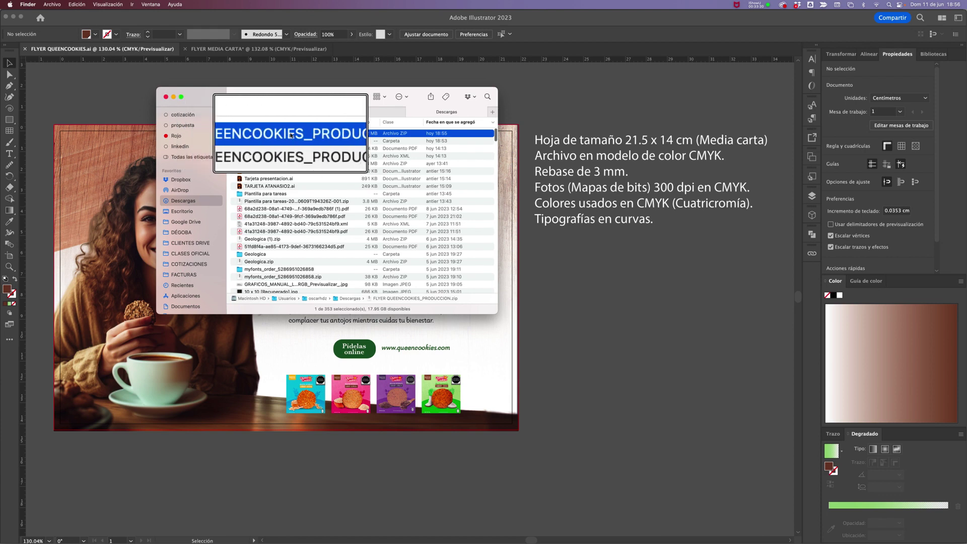
click(317, 135)
double_click(318, 135)
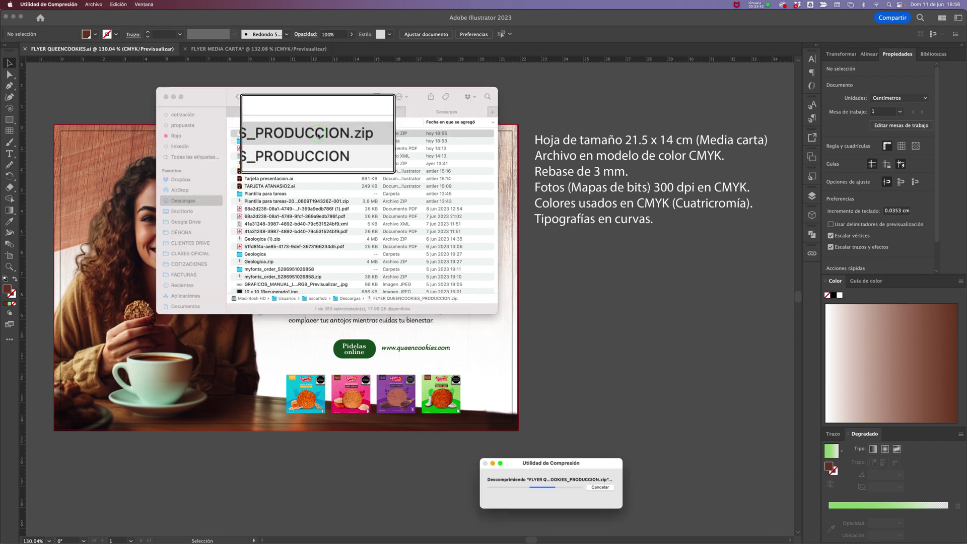
click(240, 134)
double_click(240, 134)
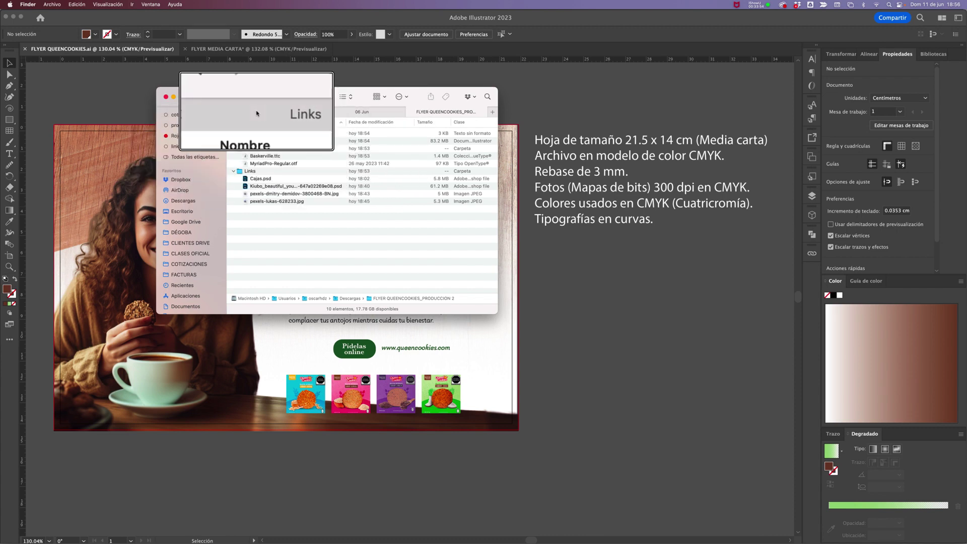
key(alt+super+8)
click(237, 96)
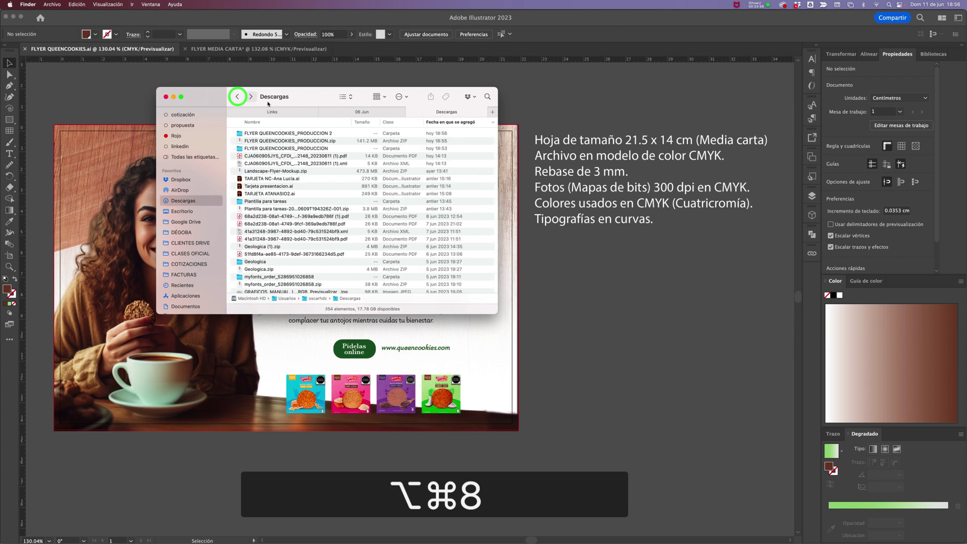
click(266, 134)
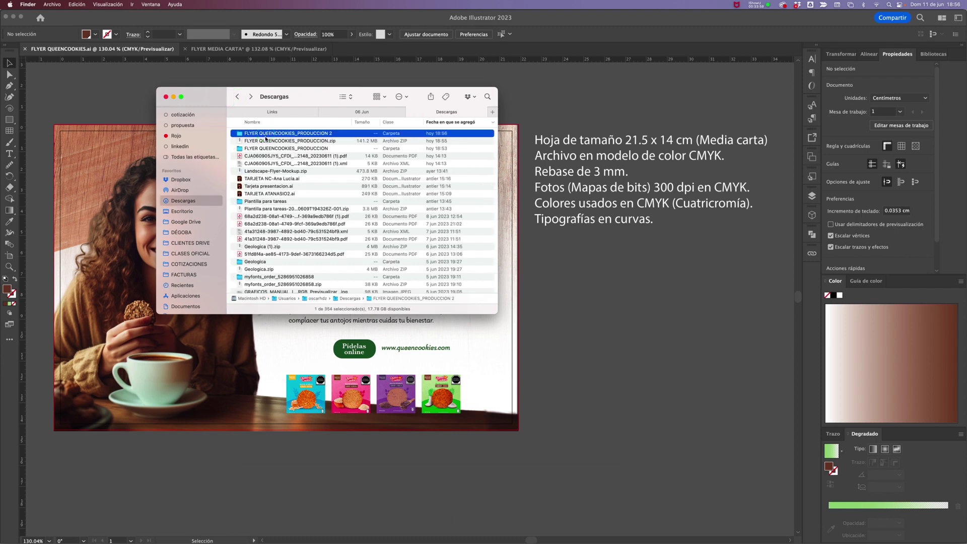
key(super+BackSpace)
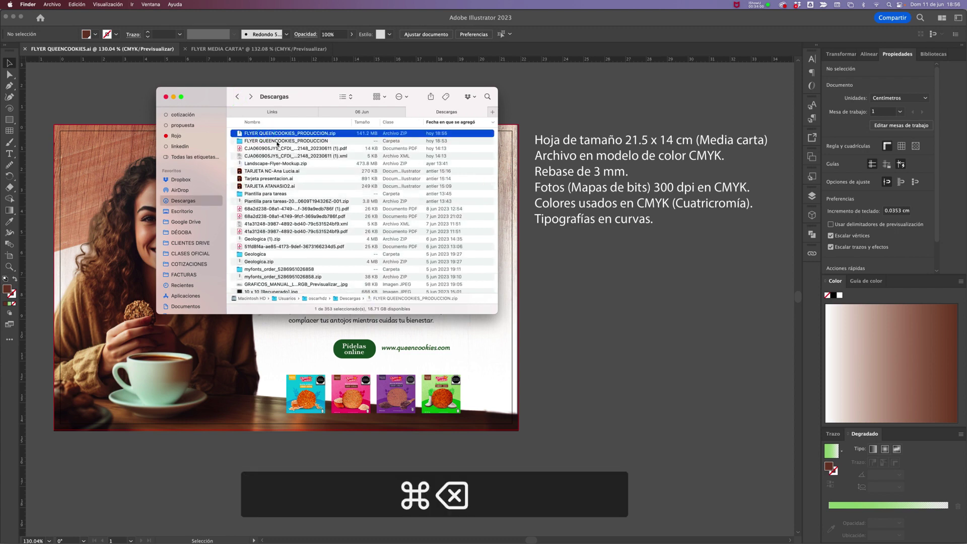
Step: Open the original FLYER QUEENCOOKIES_PRODUCCION folder and collapse its Fonts and Links subfolders
double_click(272, 142)
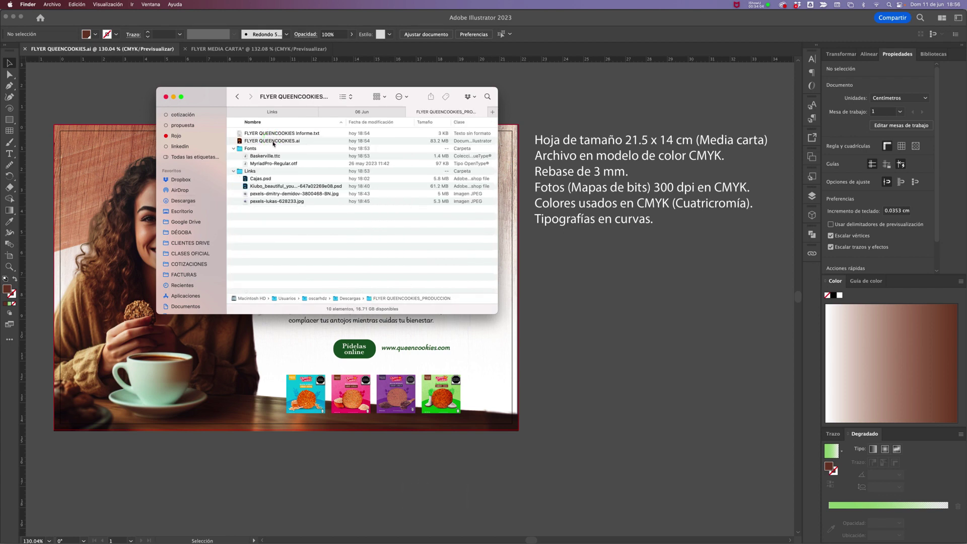
click(234, 150)
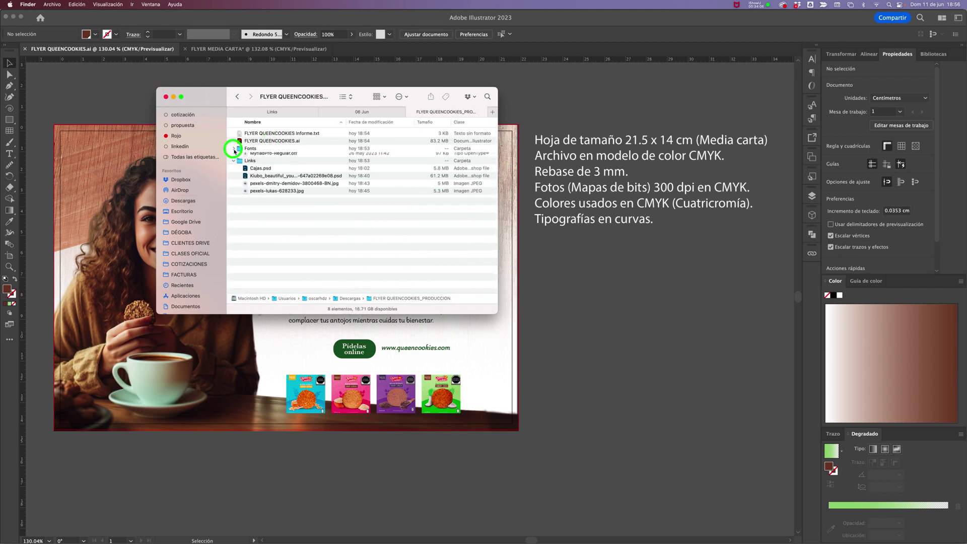
click(234, 156)
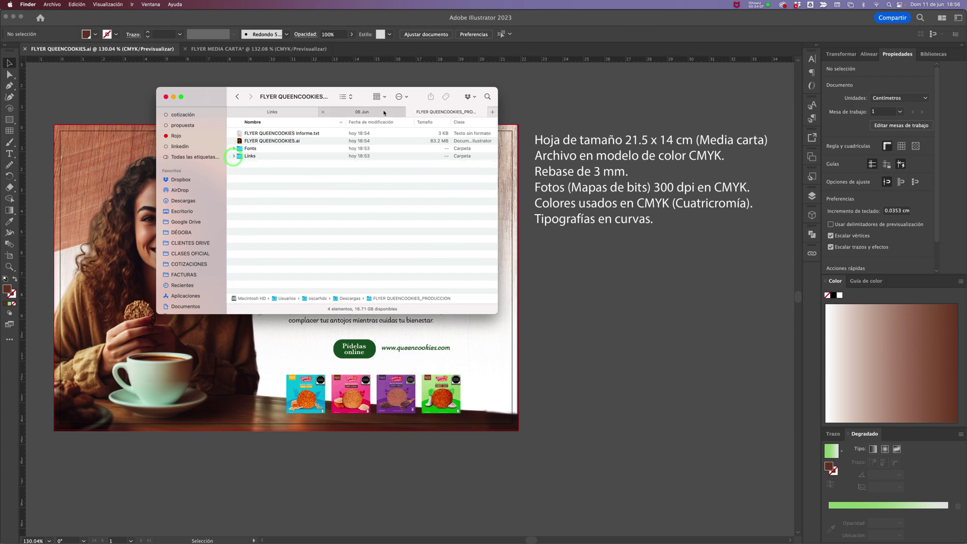
Step: Switch to Illustrator and close the FLYER QUEENCOOKIES.ai and FLYER MEDIA CARTA documents
click(520, 101)
double_click(423, 232)
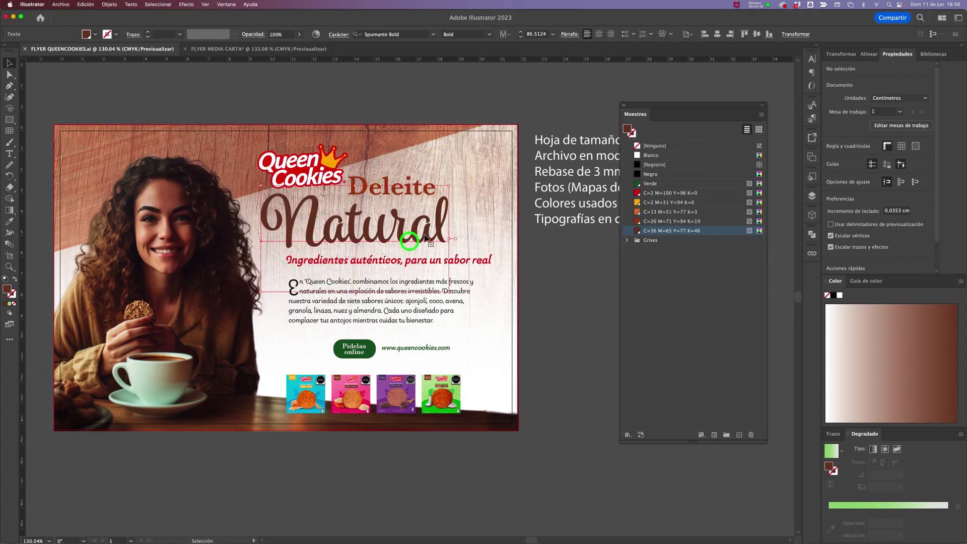
click(9, 62)
click(96, 81)
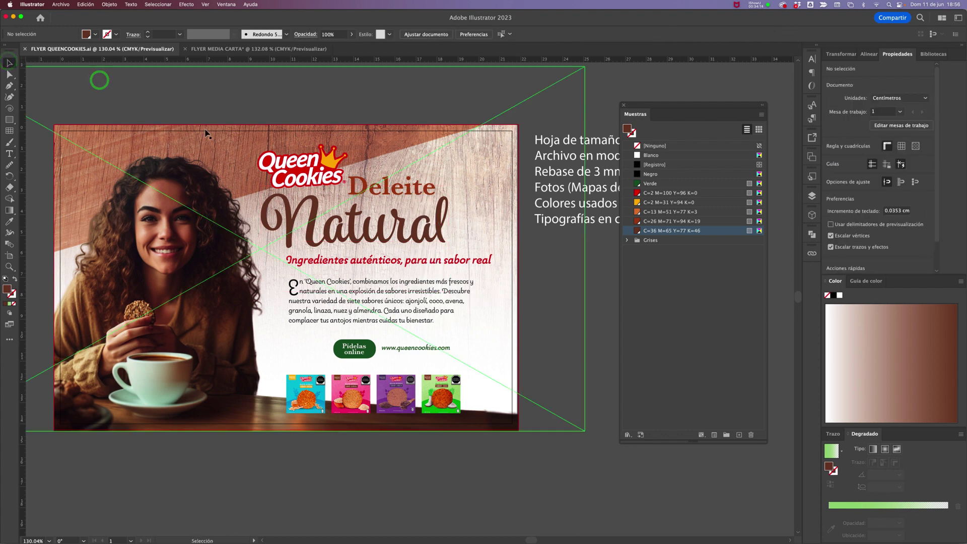
key(super+w)
click(496, 264)
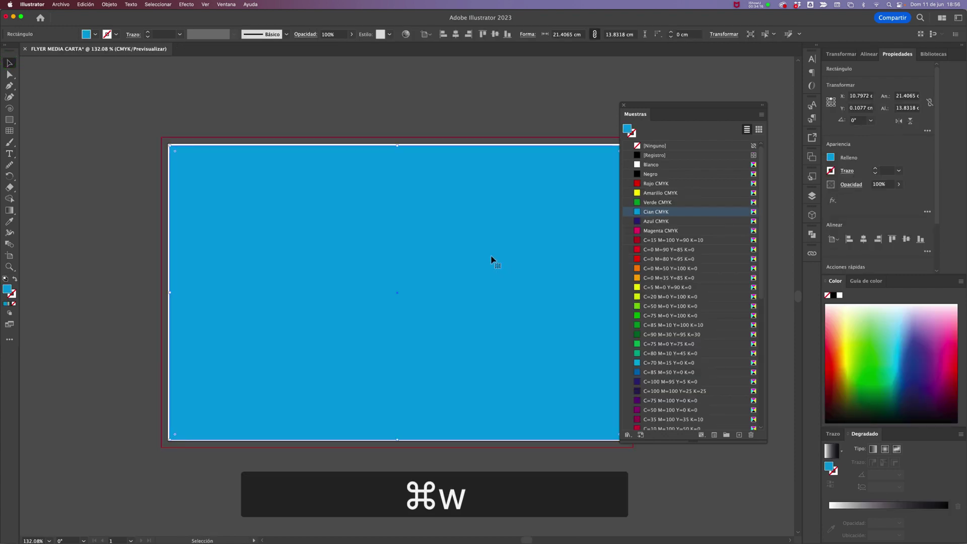
key(super+w)
click(486, 300)
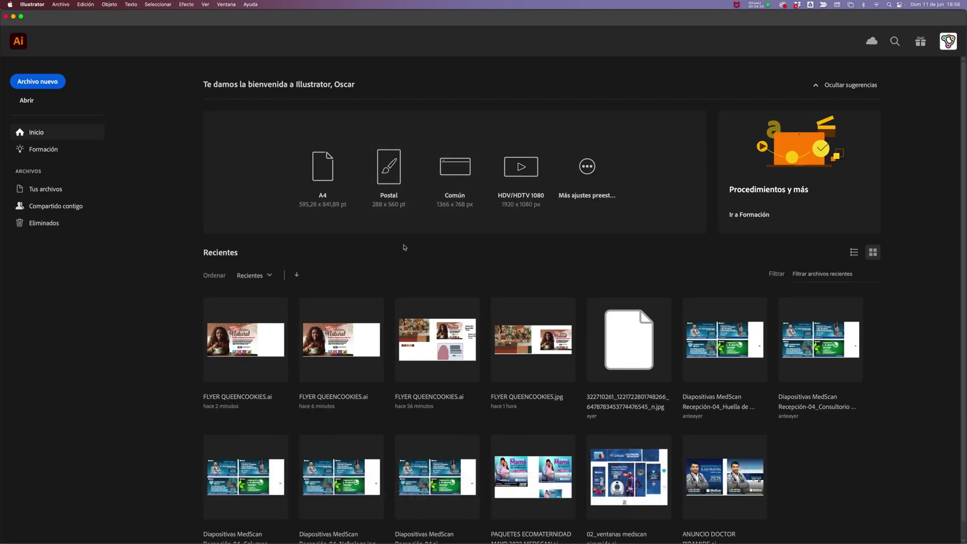
Step: Switch to Finder, rename the packaged FLYER QUEENCOOKIES.ai as FLYER QUEENCOOKIES.-CURVASai, and open it in Illustrator
key(super+Tab)
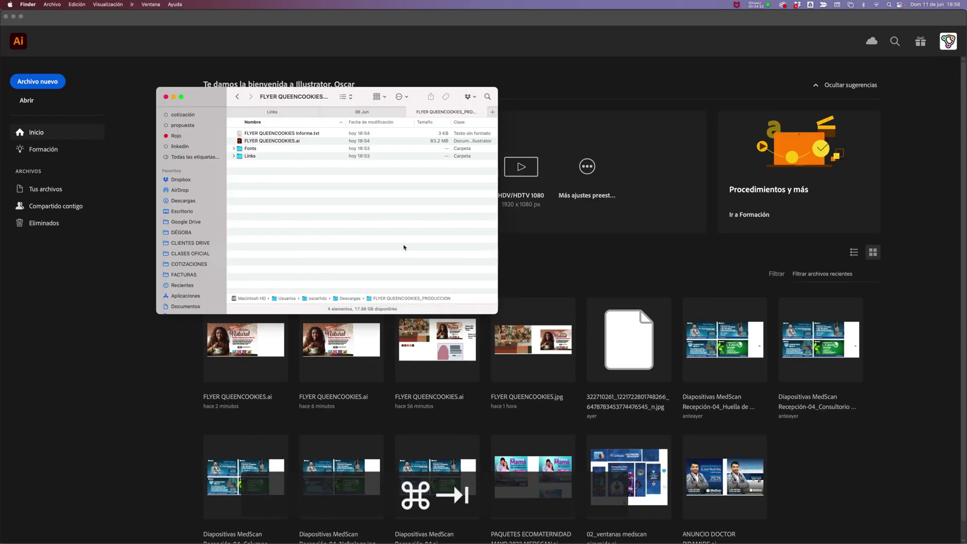
click(273, 142)
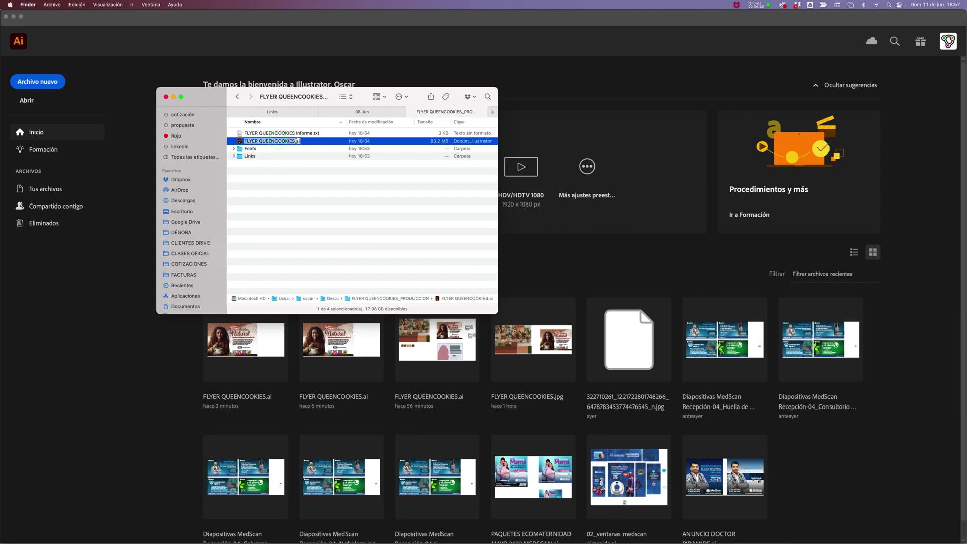
click(296, 141)
text(-CURVAS)
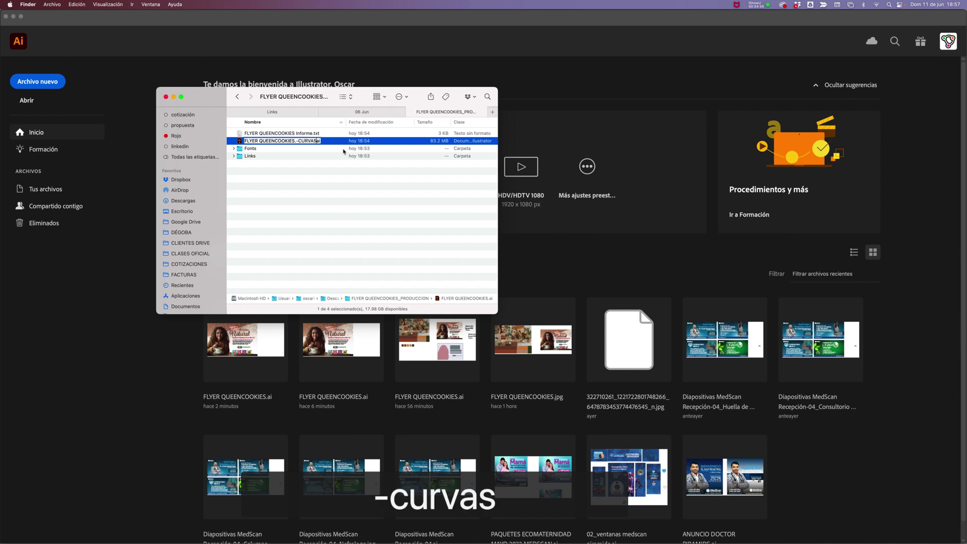
key(Return)
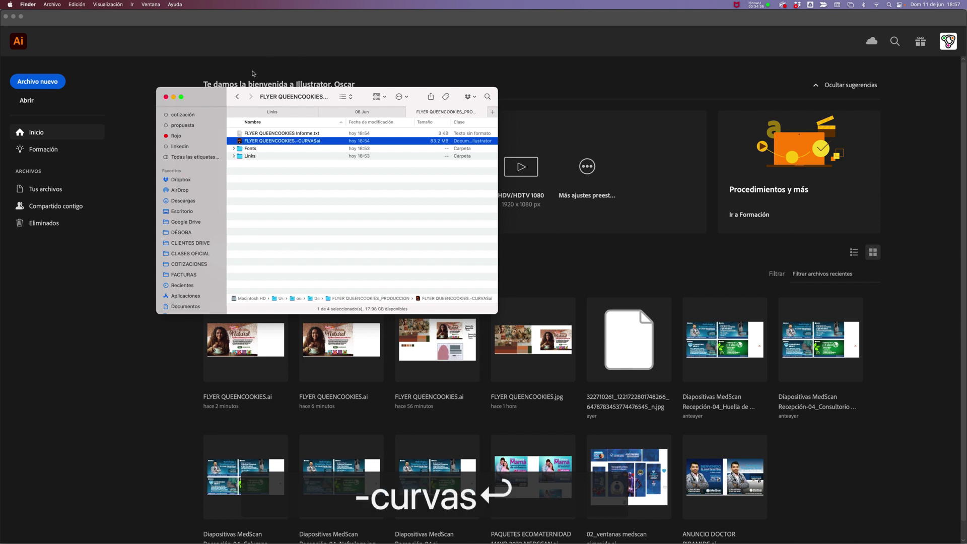
double_click(310, 142)
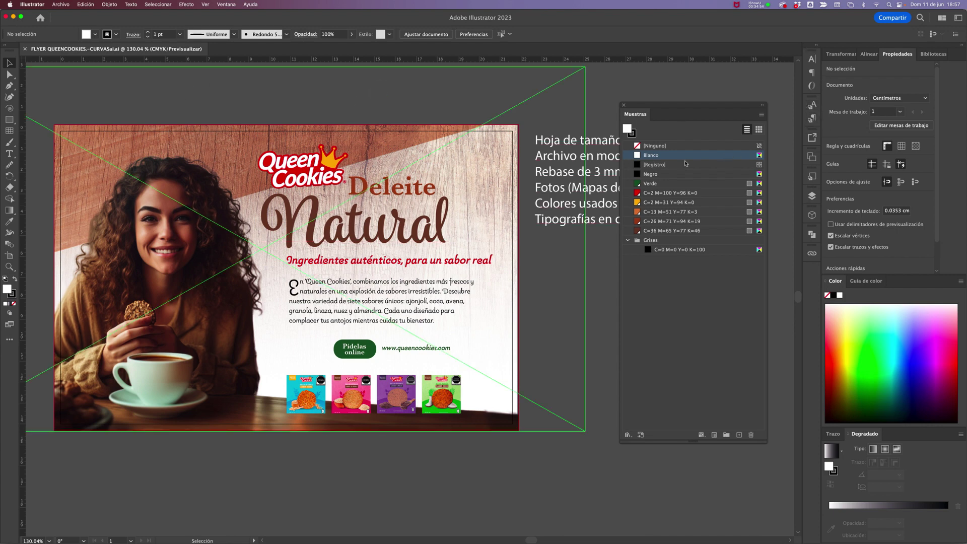
Step: Select all the flyer artwork together with the production notes beside it, and convert all text to outlines
click(812, 195)
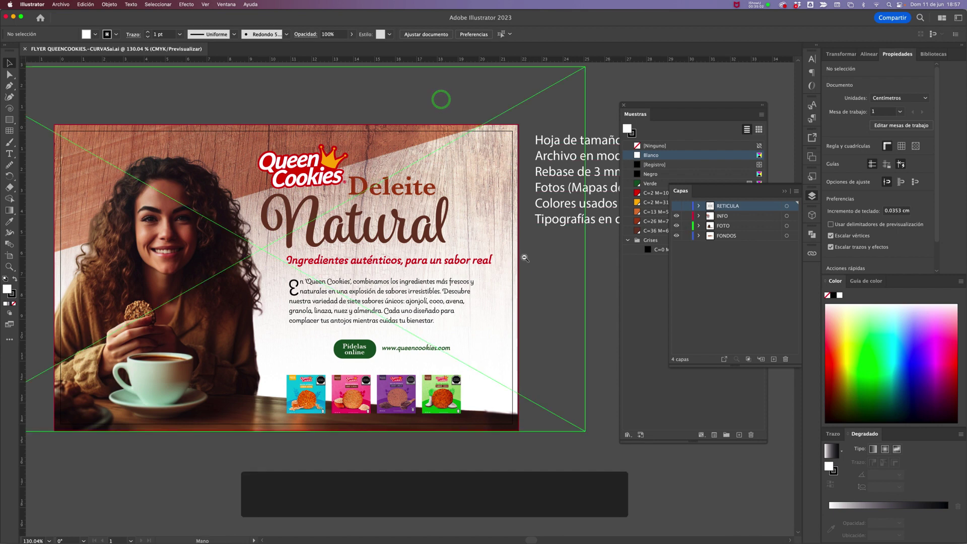
alt+super+click(466, 256)
alt+super+click(466, 256)
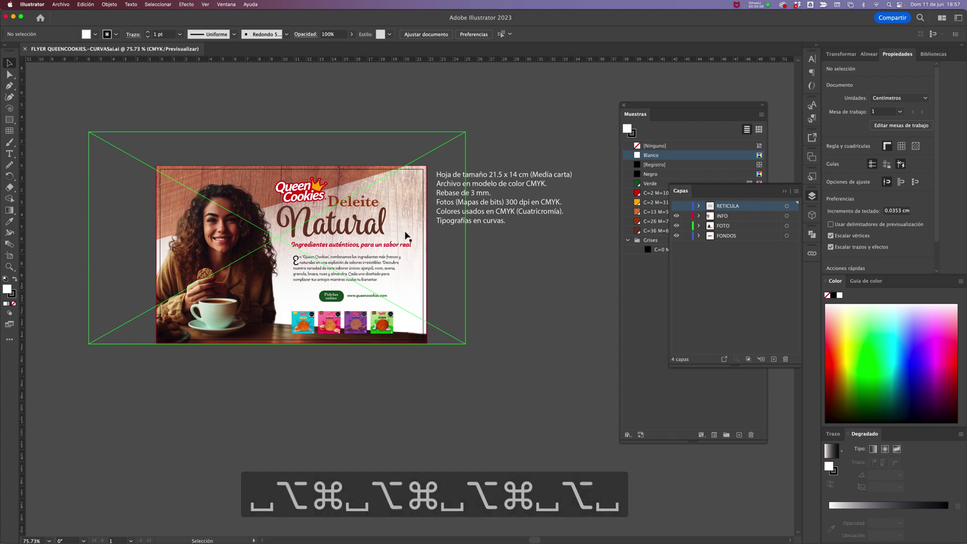
key(super+a)
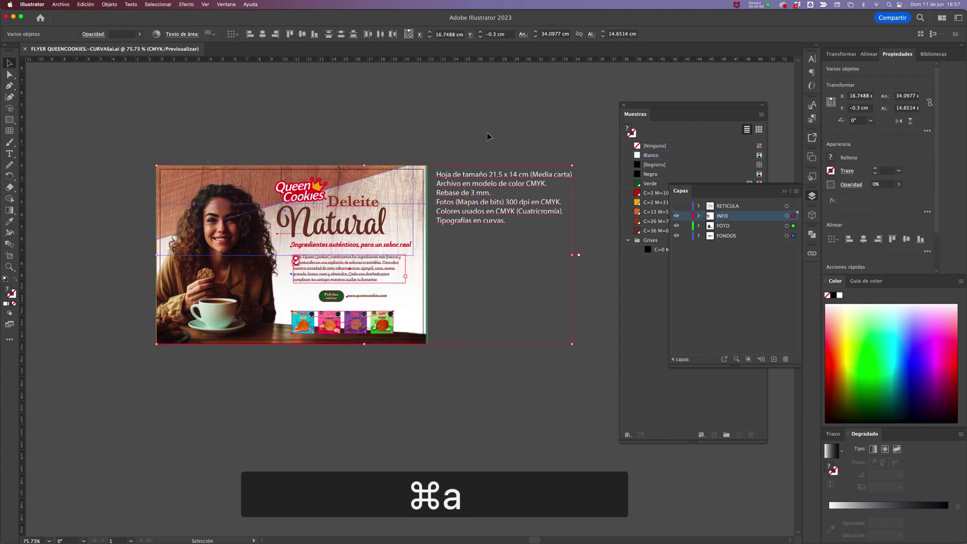
click(474, 126)
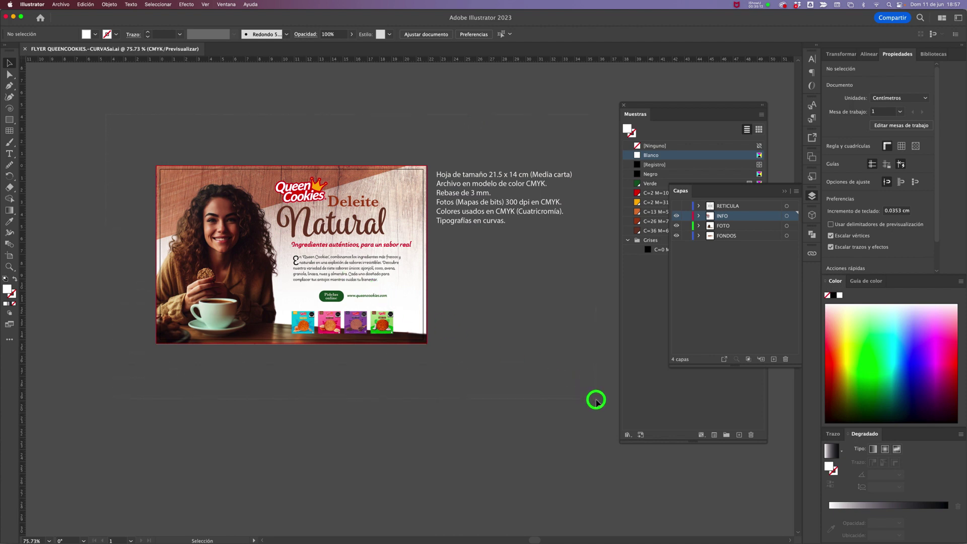
drag(596, 399, 368, 188)
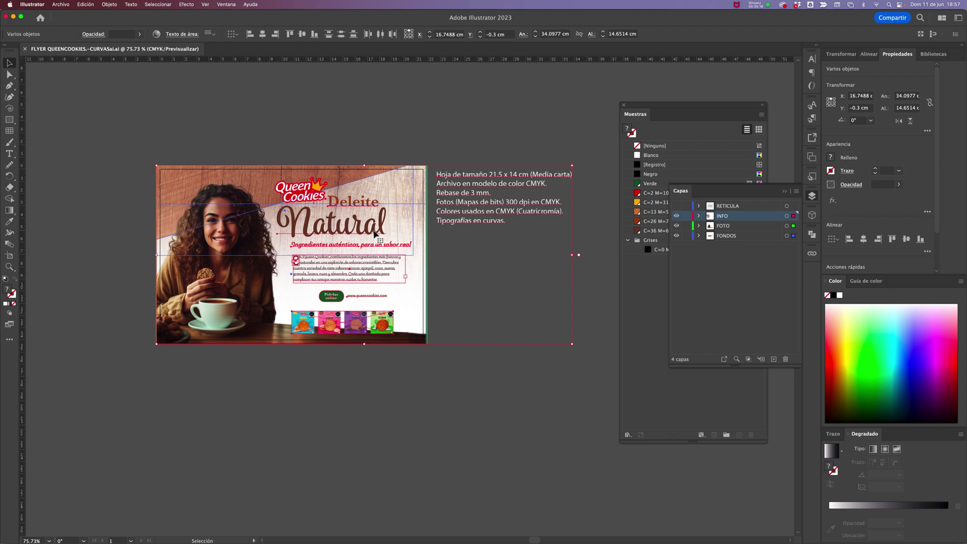
key(super)
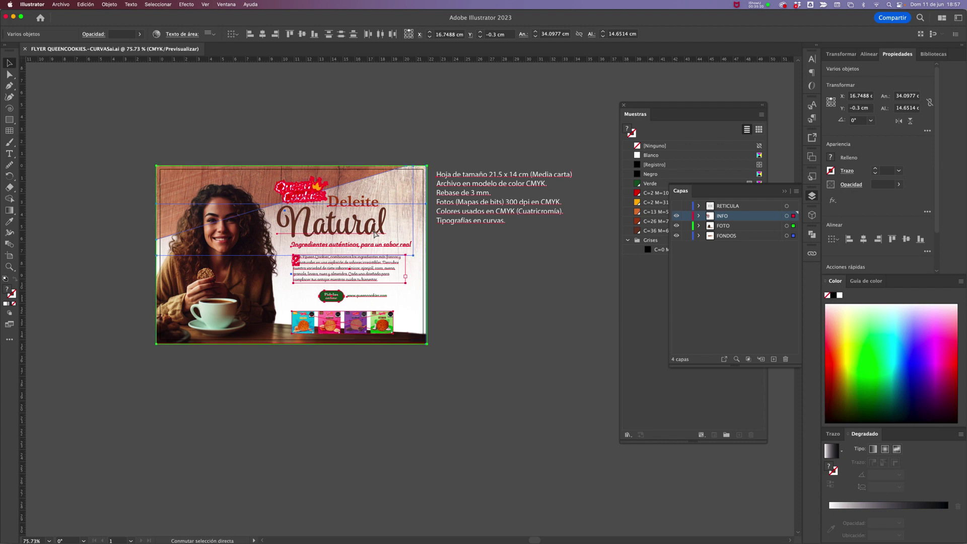
key(super+shift+o)
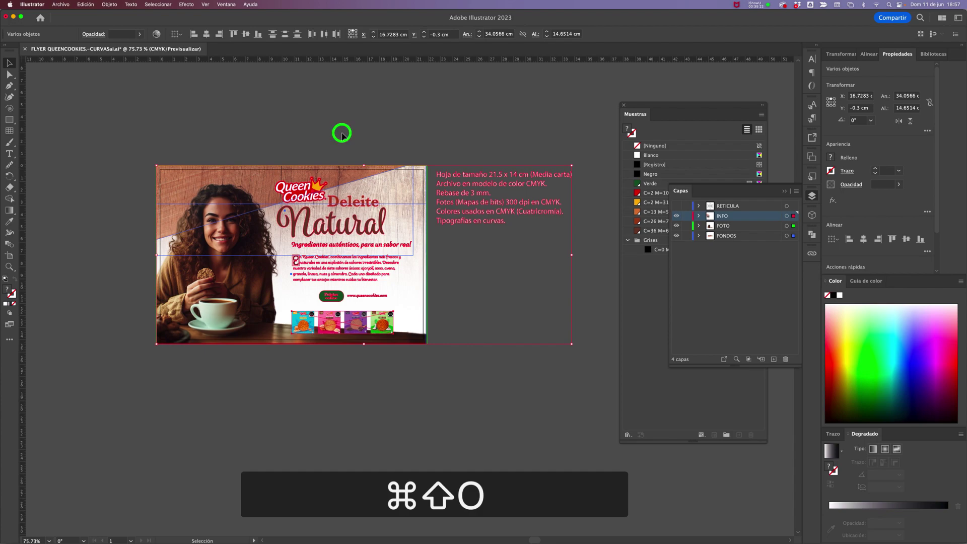
click(342, 133)
Step: Test the outlined text by pulling an anchor point of the final letter in "Natural" outward, and undo the distortion
super+click(458, 272)
super+click(520, 302)
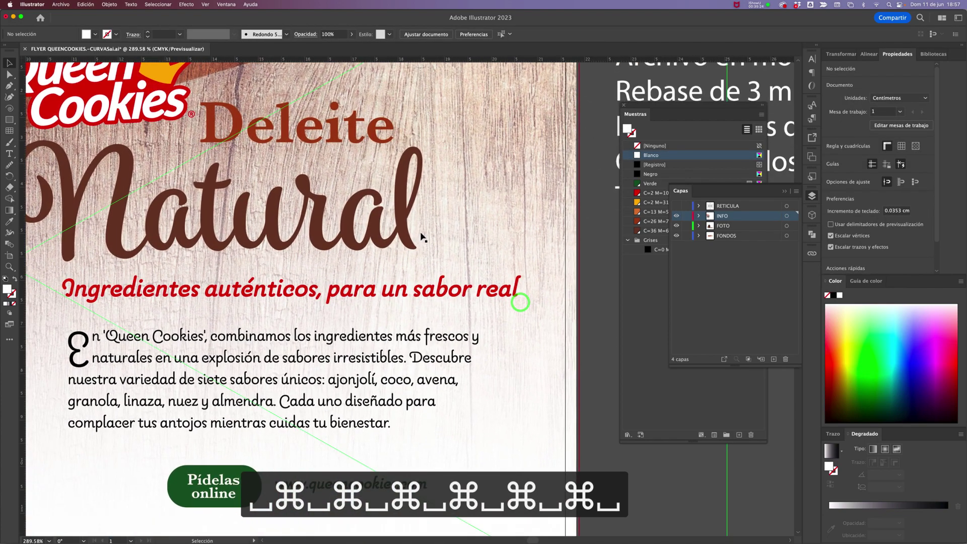
key(a)
click(409, 220)
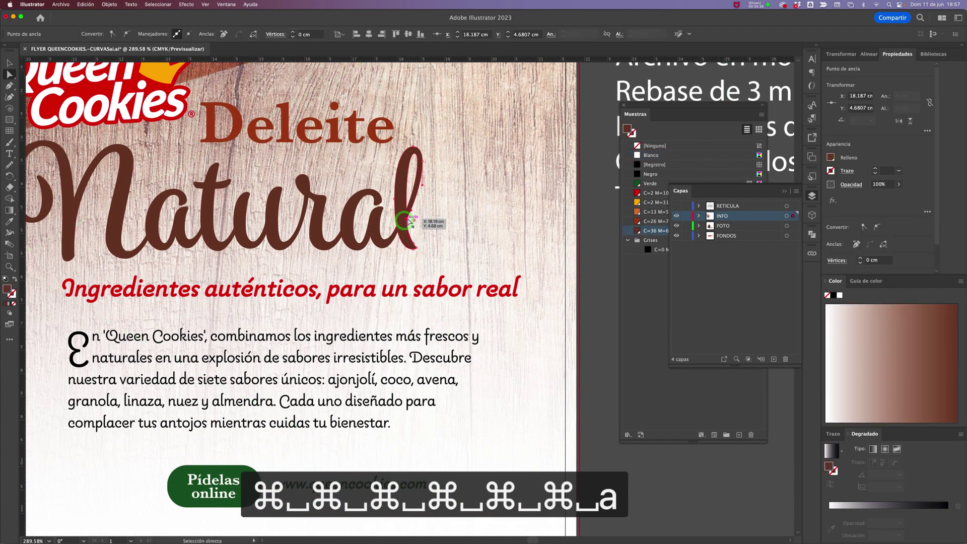
drag(409, 220, 451, 235)
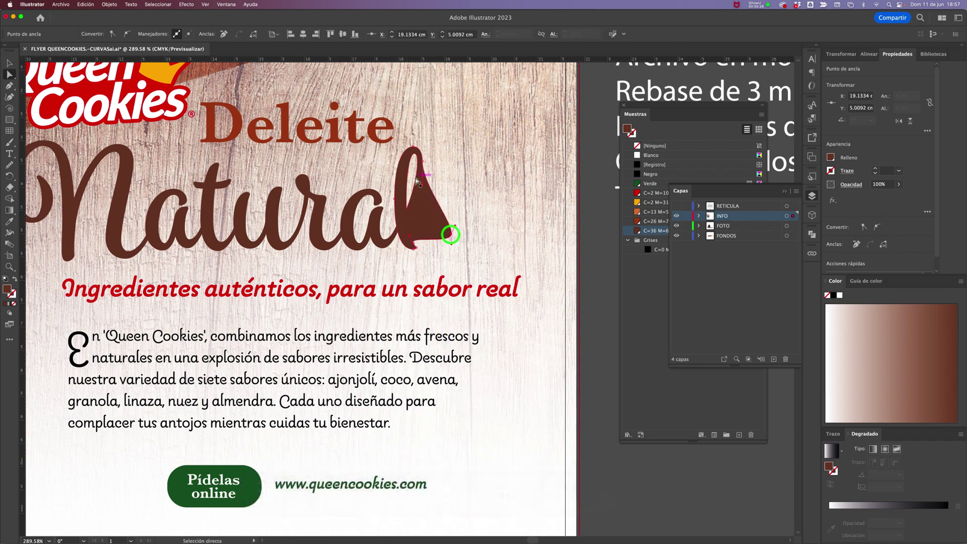
drag(424, 187, 425, 161)
key(super+z)
key(super+z)
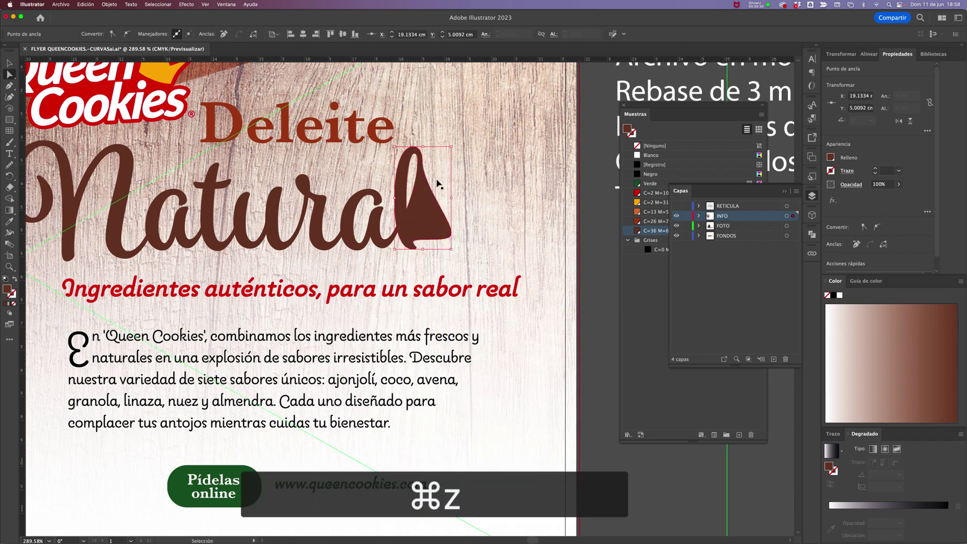
key(v)
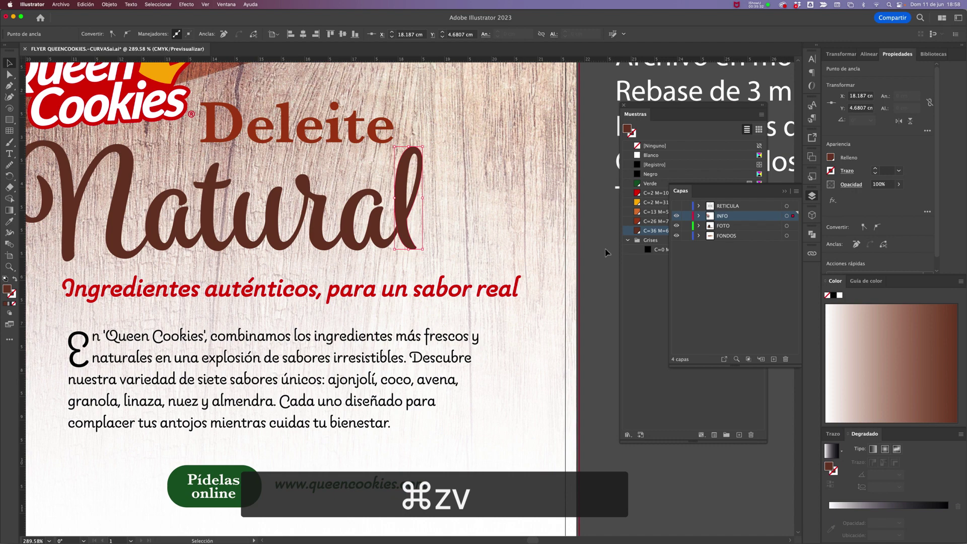
click(598, 245)
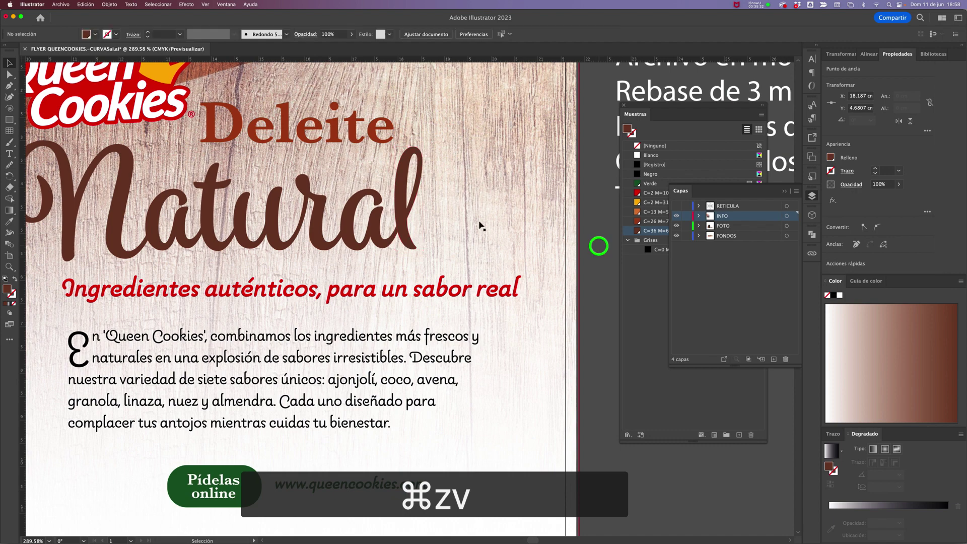
Step: Check that the red "Ingredientes auténticos, para un sabor real" line selects as outlines, deselect it, and save the document
click(436, 290)
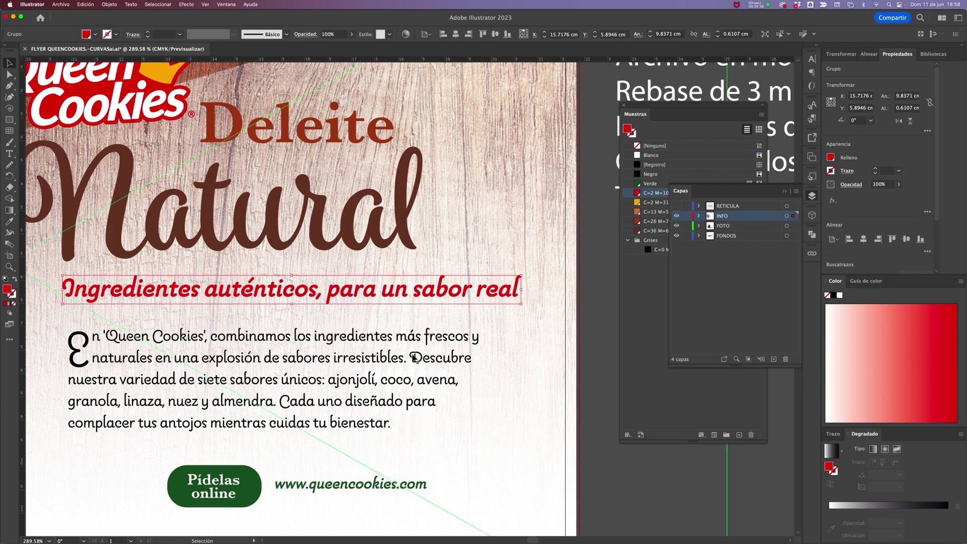
click(602, 293)
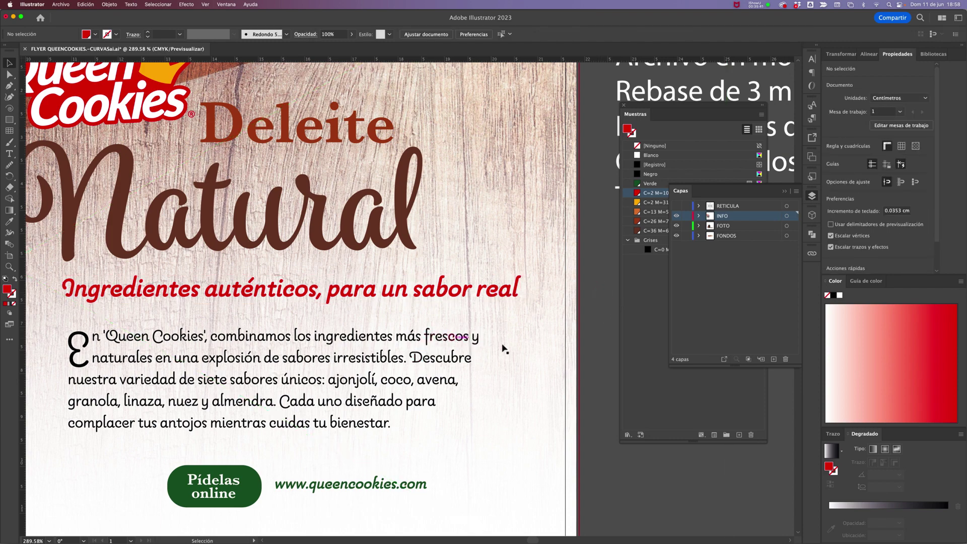
key(alt+super+space)
key(alt+super+space)
key(alt+super+space)
key(alt+super+space)
click(409, 340)
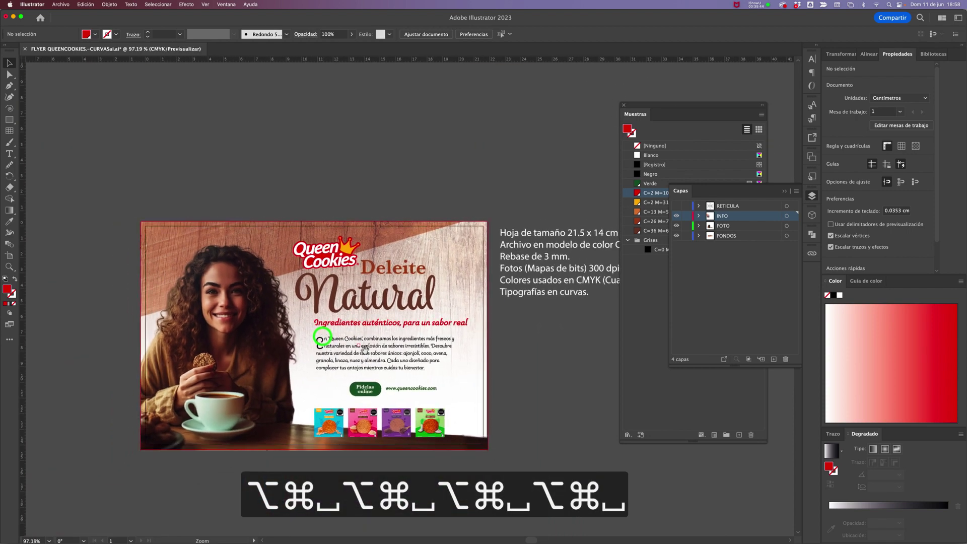
key(super+s)
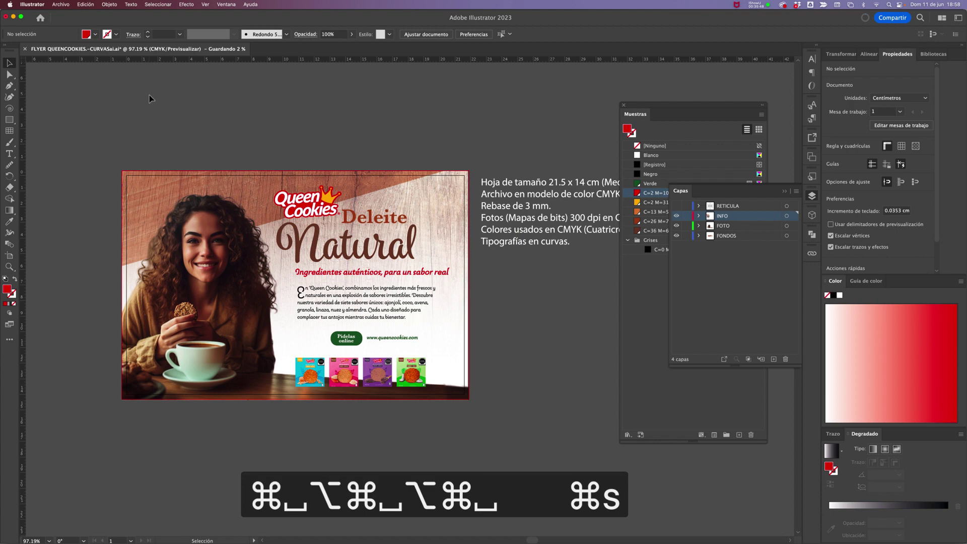
key(alt+super+8)
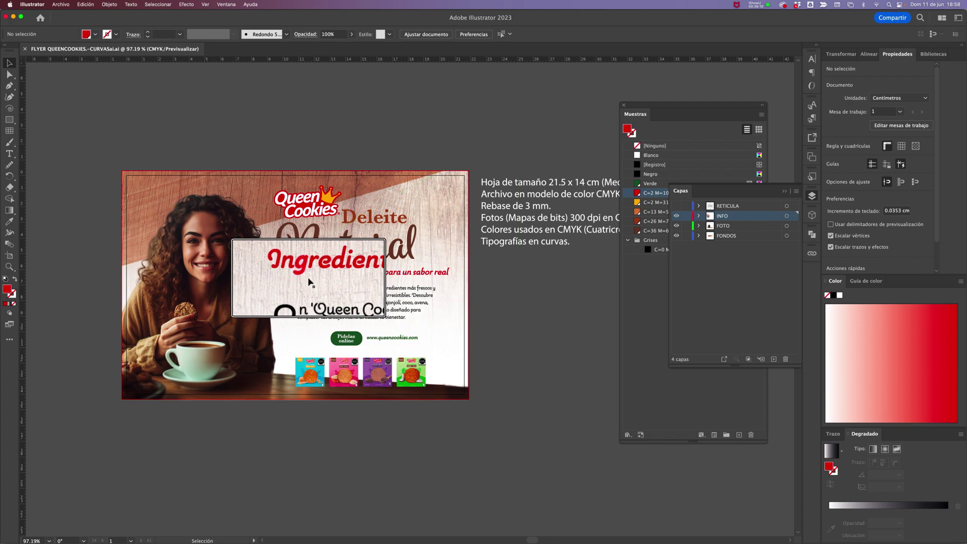
key(alt+super+8)
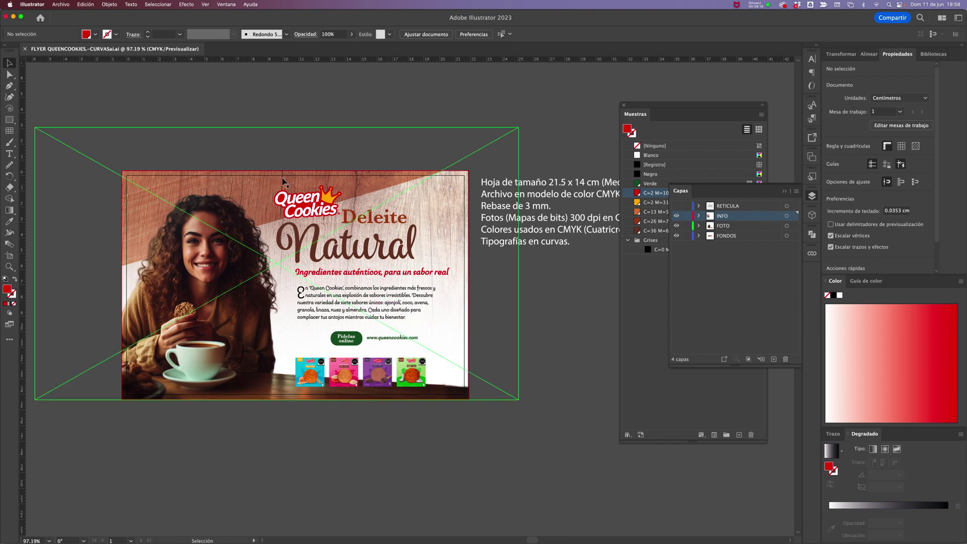
key(alt+super+8)
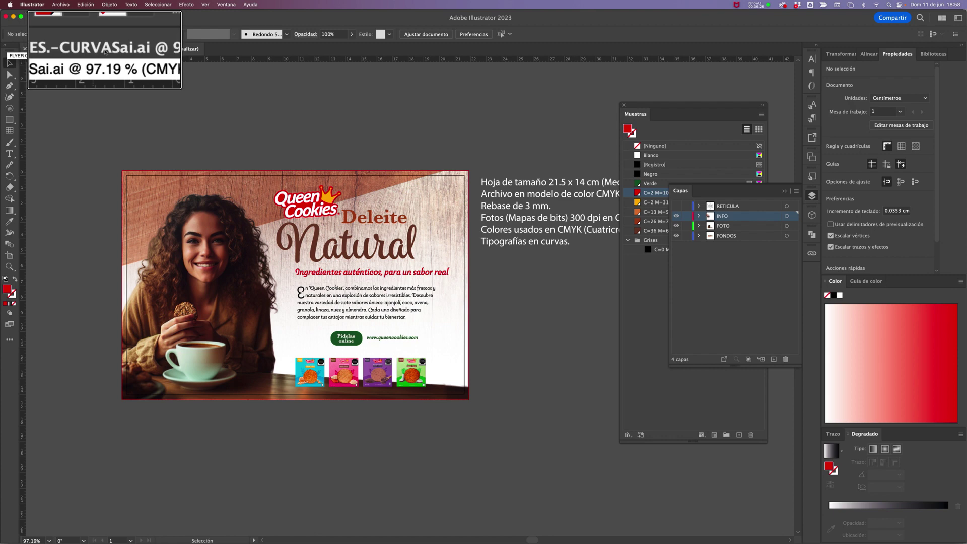
key(alt+super+8)
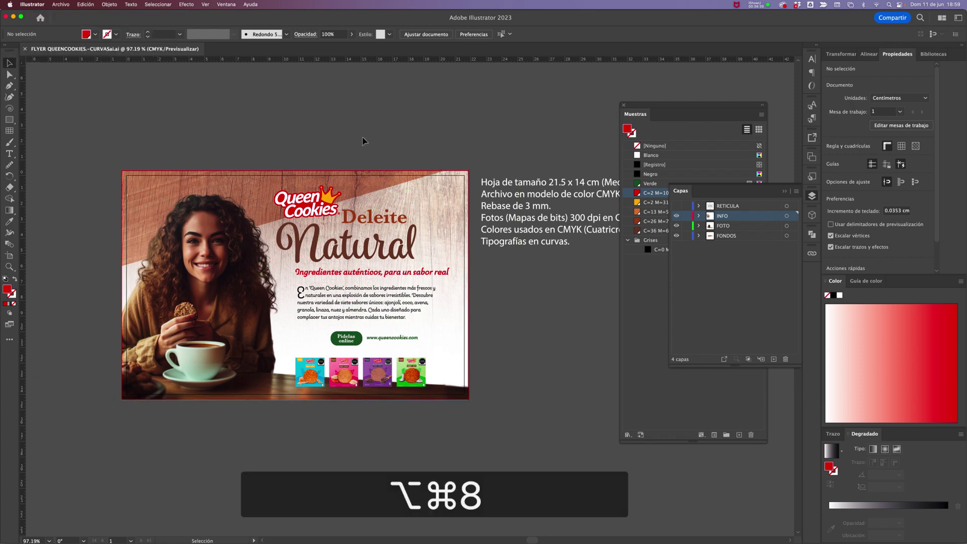
Step: Close the flyer document, switch to Finder, and move the old FLYER QUEENCOOKIES_PRODUCCION.zip in Descargas to the trash
key(super+w)
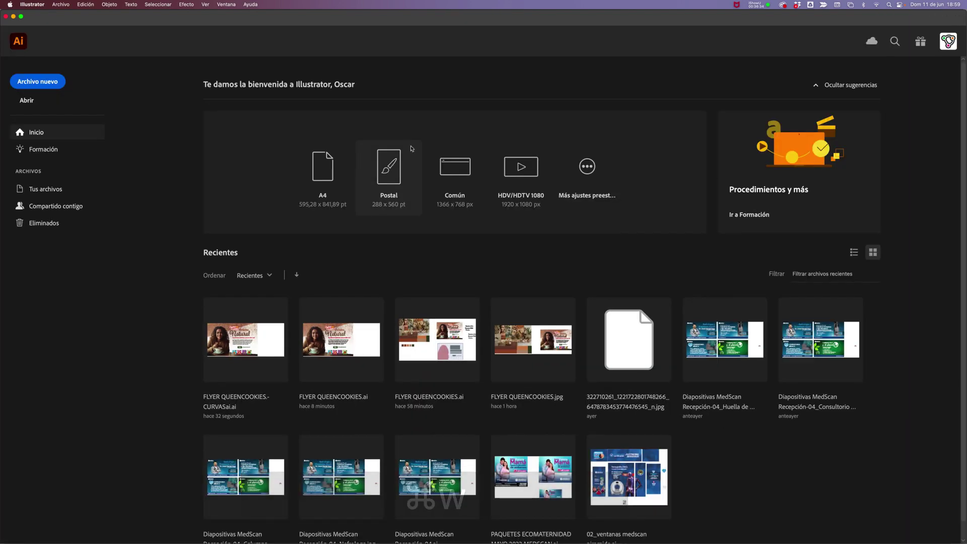
key(ctrl+Up)
click(241, 111)
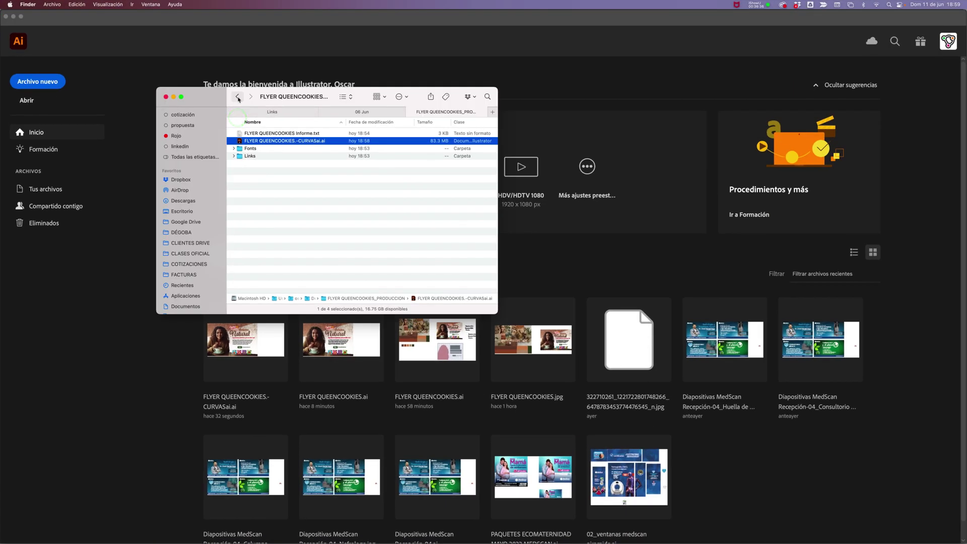
click(238, 96)
click(260, 133)
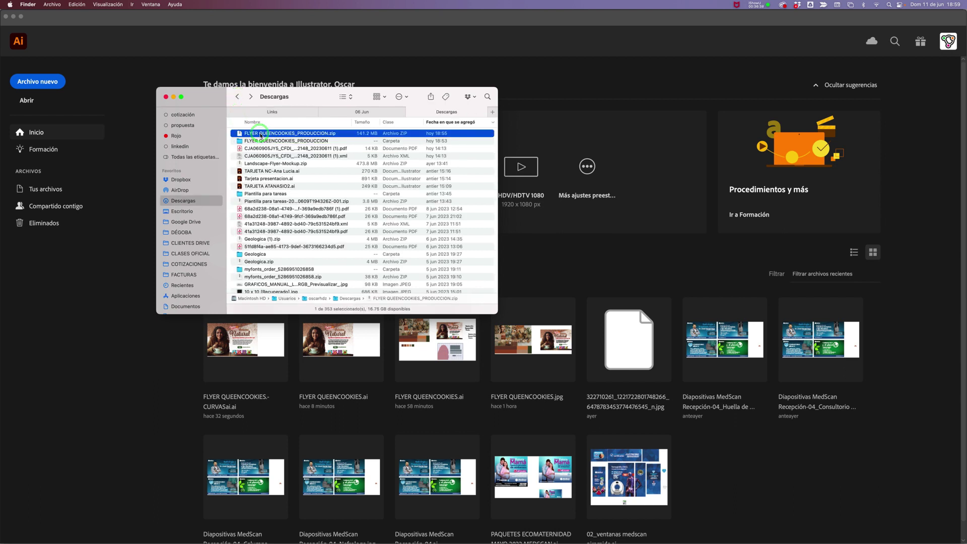
key(super+BackSpace)
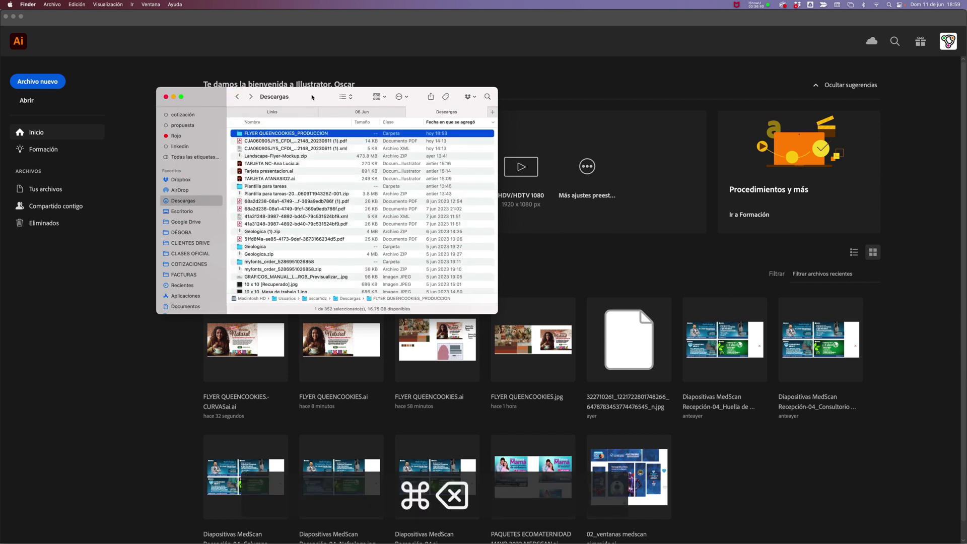
Step: Check the outlined file inside the FLYER QUEENCOOKIES_PRODUCCION folder, return to Descargas, and compress the folder into a new zip
double_click(242, 135)
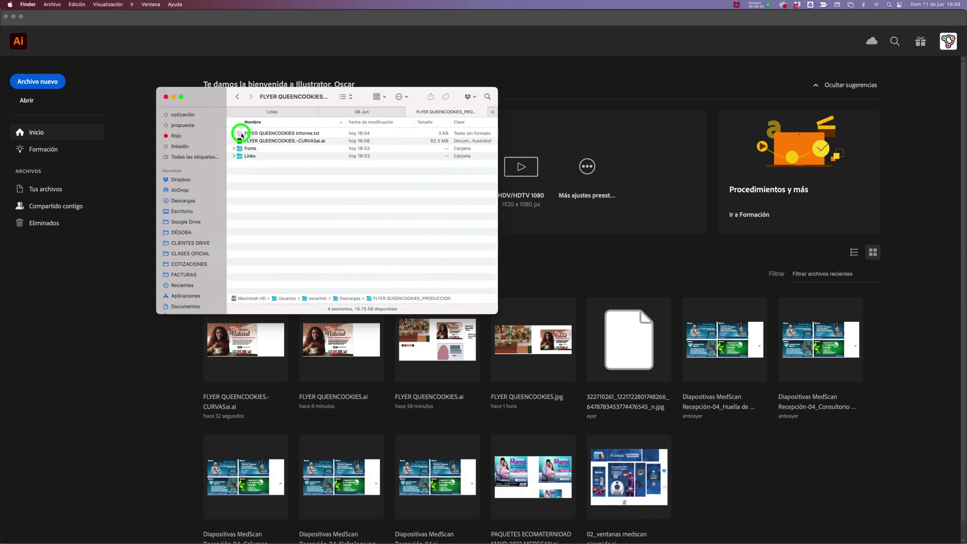
click(303, 141)
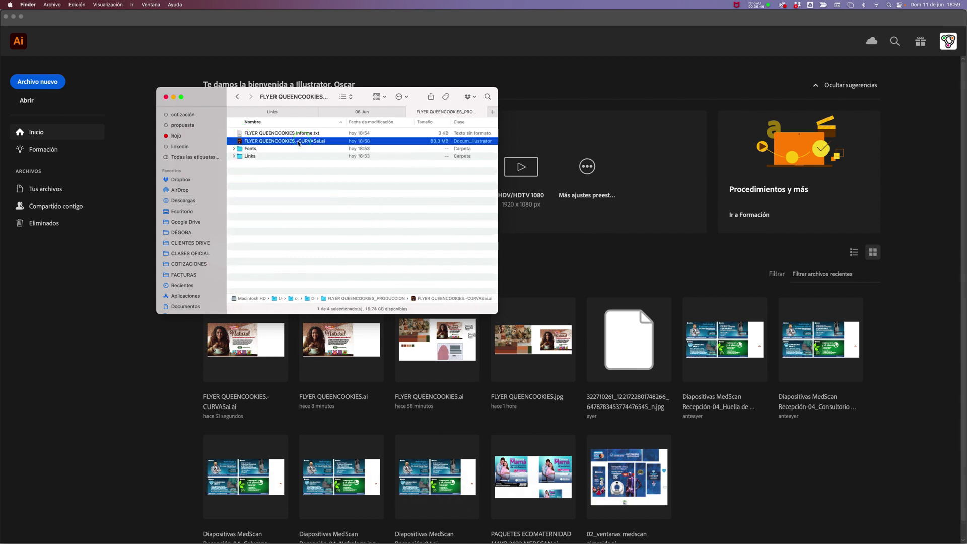
click(238, 96)
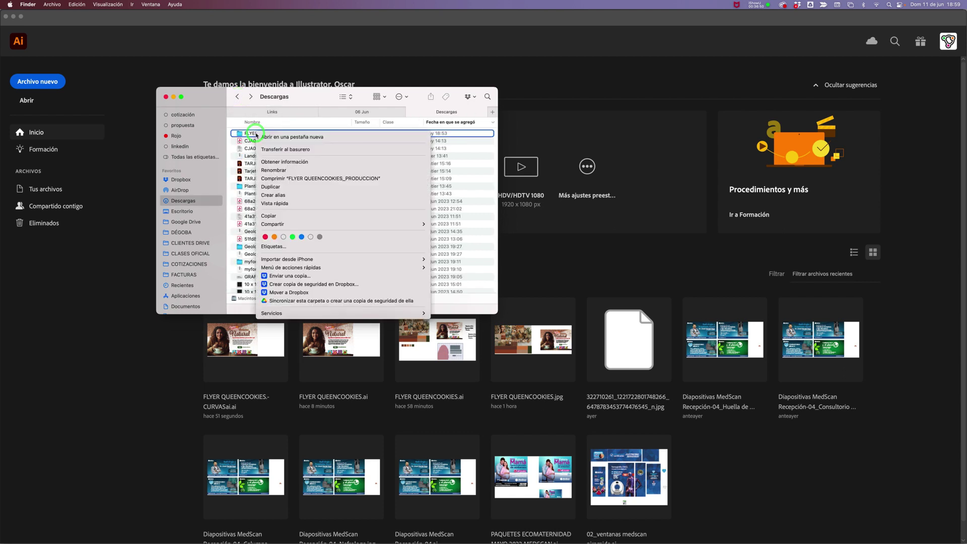
click(283, 179)
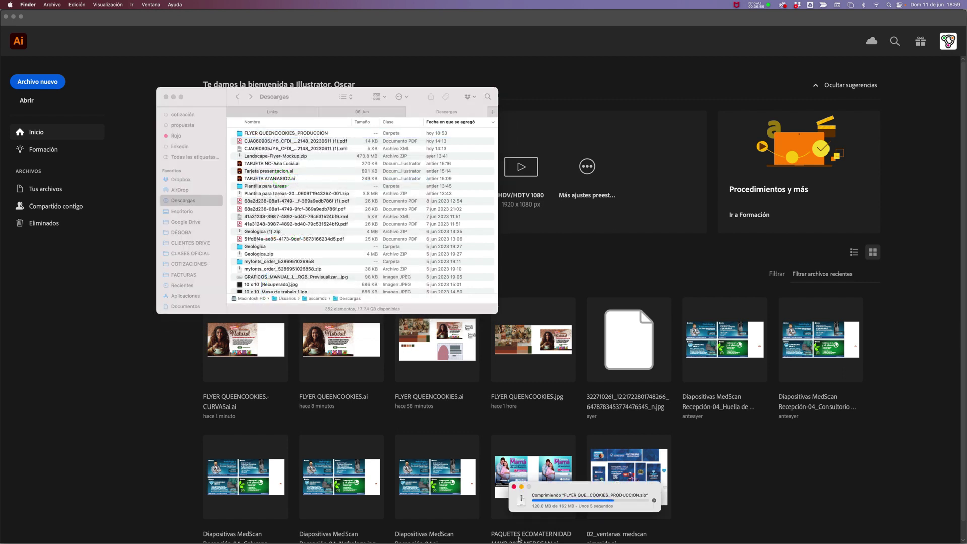
key(alt+super+8)
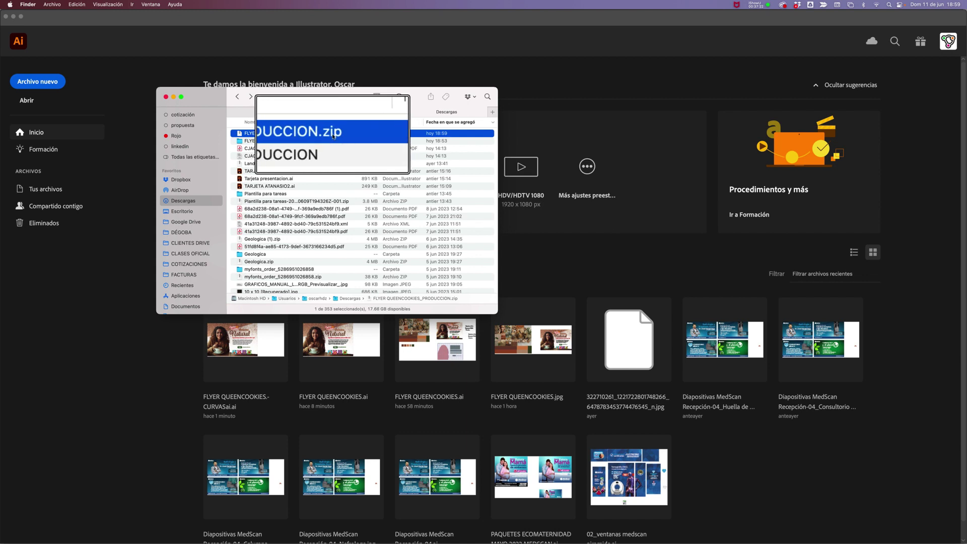
key(alt+super+8)
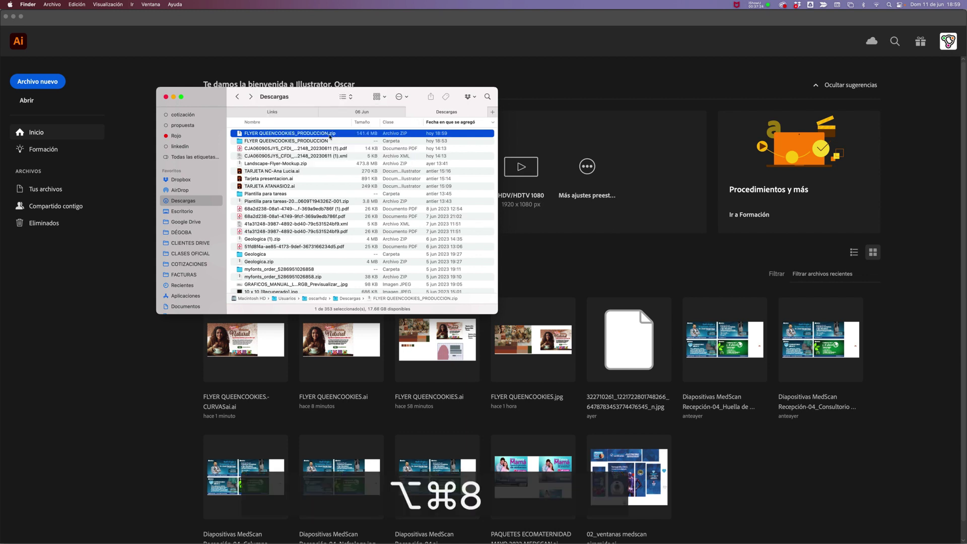
drag(200, 94, 450, 217)
click(134, 304)
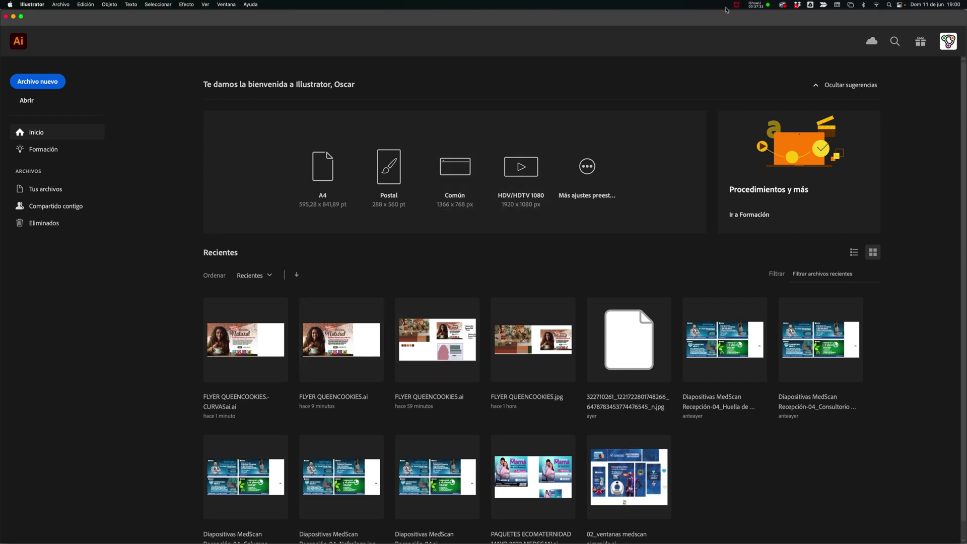
click(768, 6)
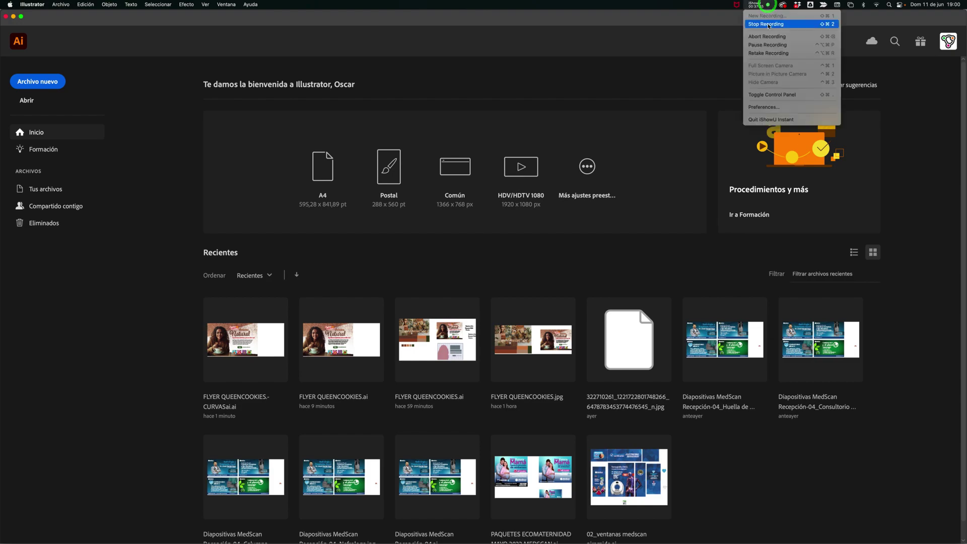